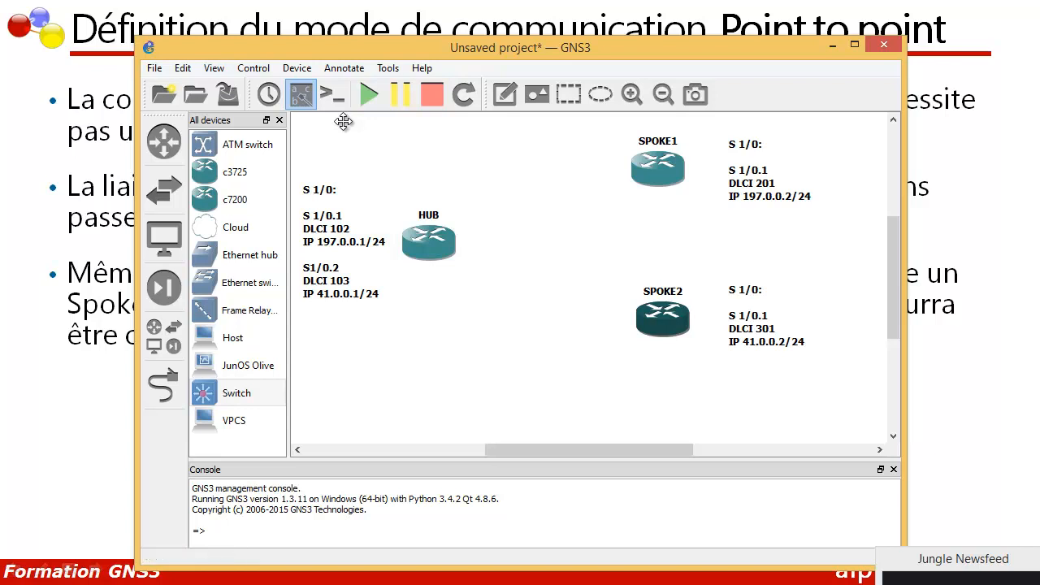
# Step: Place a Frame Relay switch between the HUB and the two spoke routers and open its configuration
pyautogui.click(343, 121)
pyautogui.moveTo(244, 310)
pyautogui.mouseDown()
pyautogui.moveTo(345, 129)
pyautogui.moveTo(562, 246)
pyautogui.moveTo(560, 237)
pyautogui.mouseUp()
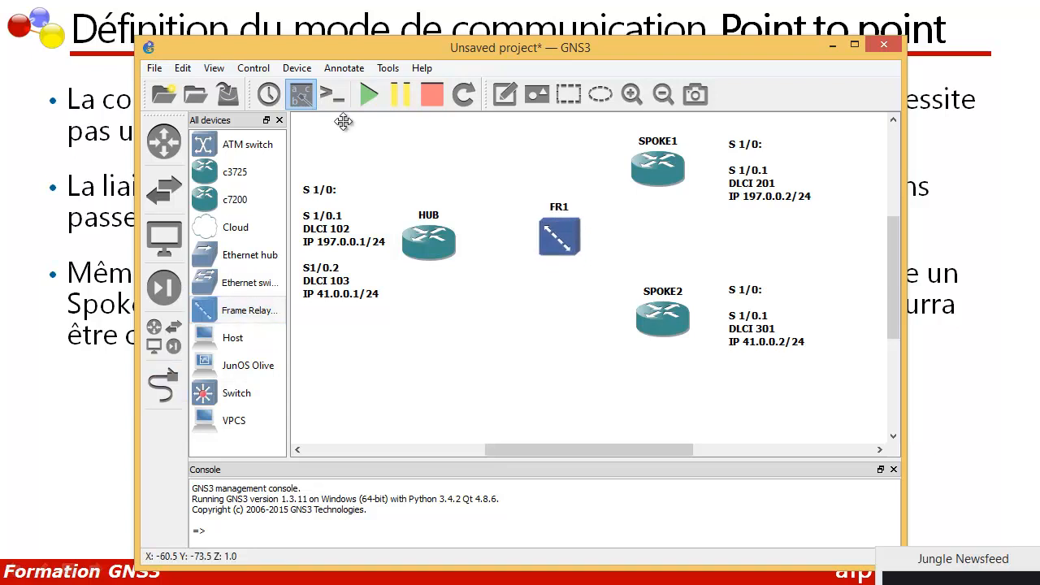
pyautogui.rightClick(553, 247)
pyautogui.click(602, 256)
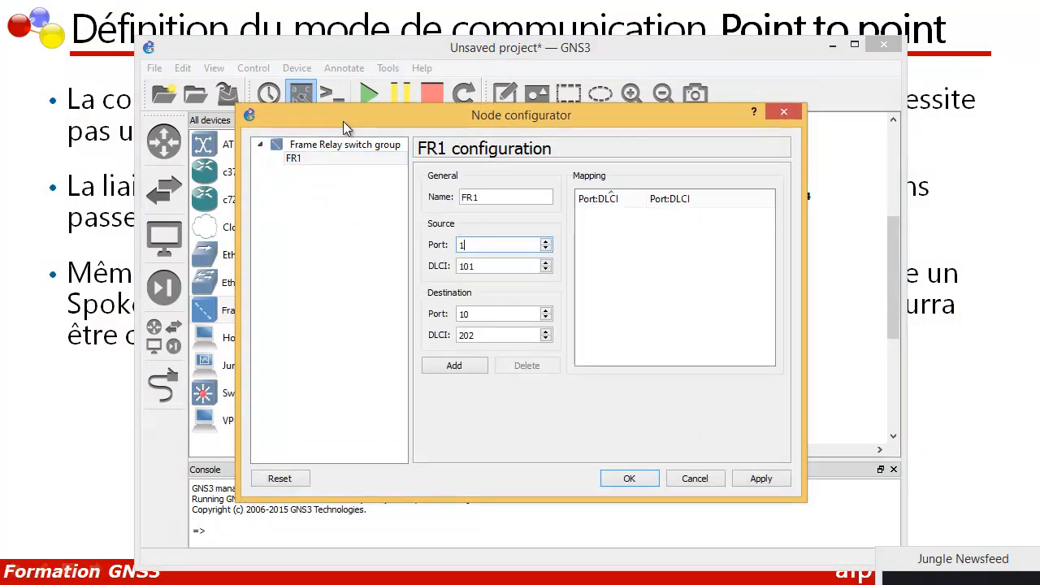
pyautogui.moveTo(343, 103)
pyautogui.mouseDown()
pyautogui.moveTo(359, 355)
pyautogui.moveTo(362, 308)
pyautogui.mouseUp()
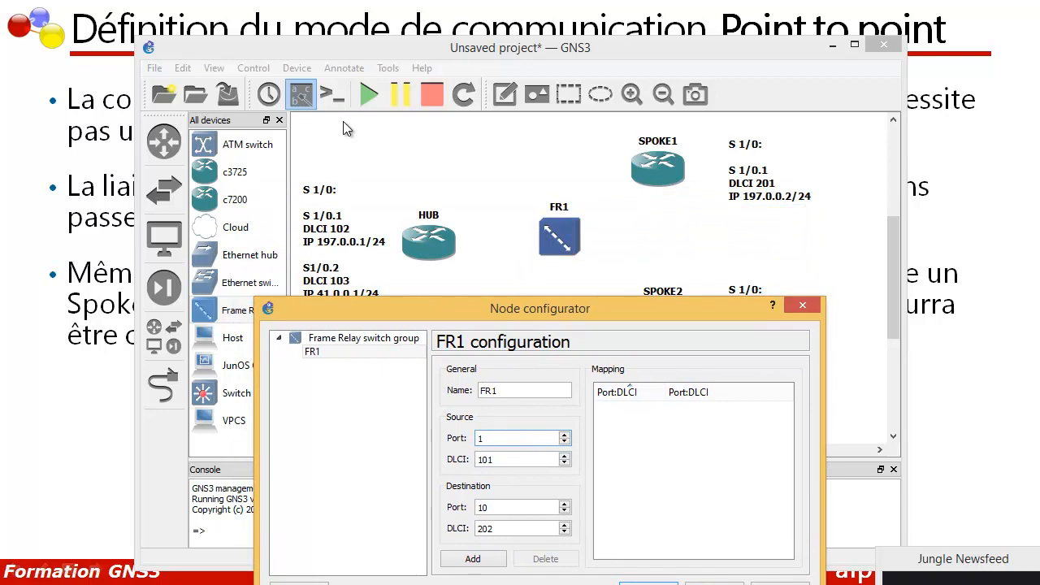
pyautogui.moveTo(361, 308); pyautogui.dragTo(345, 324)
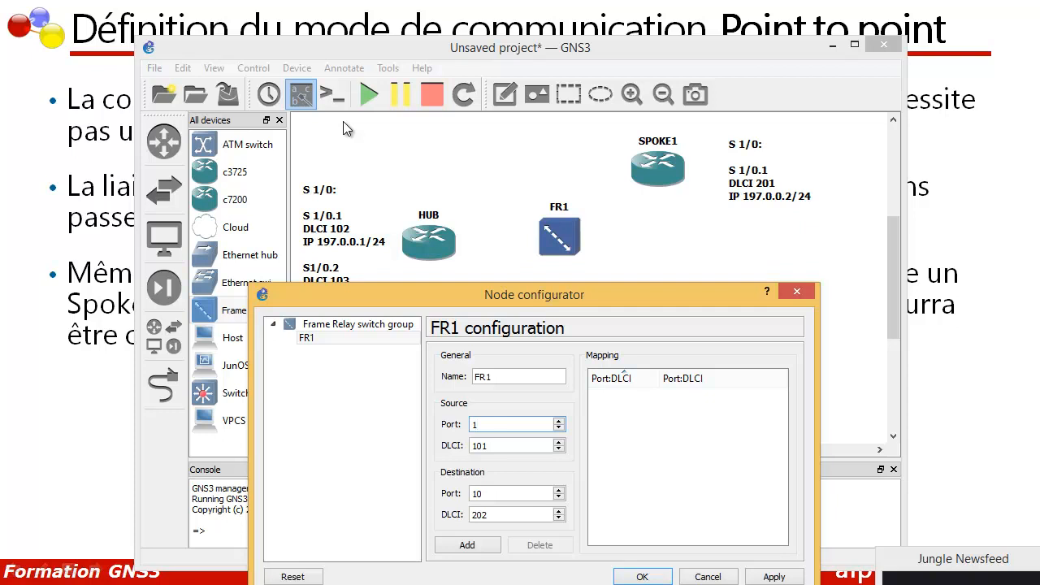
# Step: Set the first mapping's destination port to 2 and its source DLCI to 102
pyautogui.hotkey('ctrl', 'a')
pyautogui.write('2')
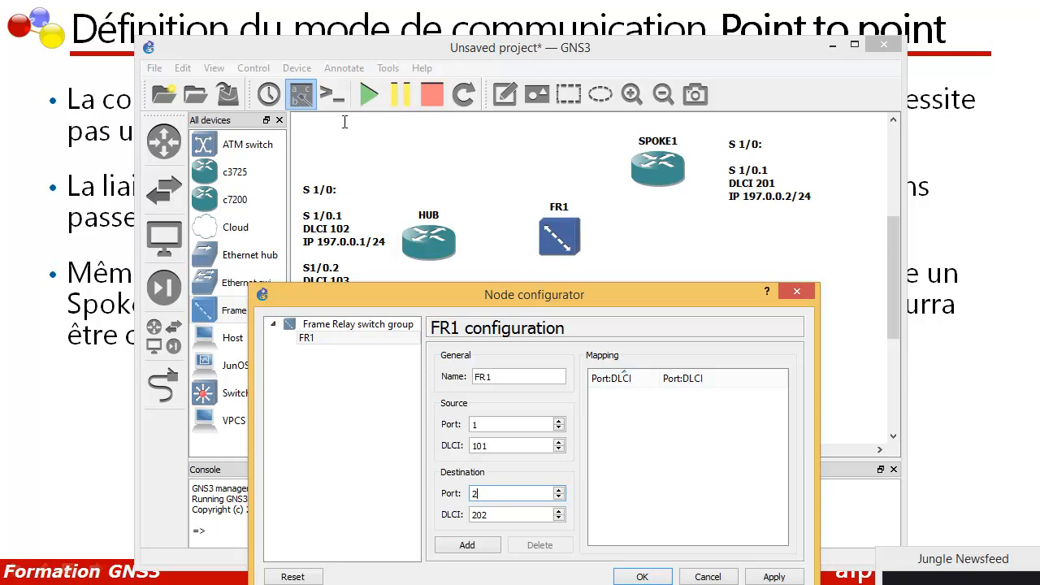
pyautogui.hotkey('shift', 'Tab')
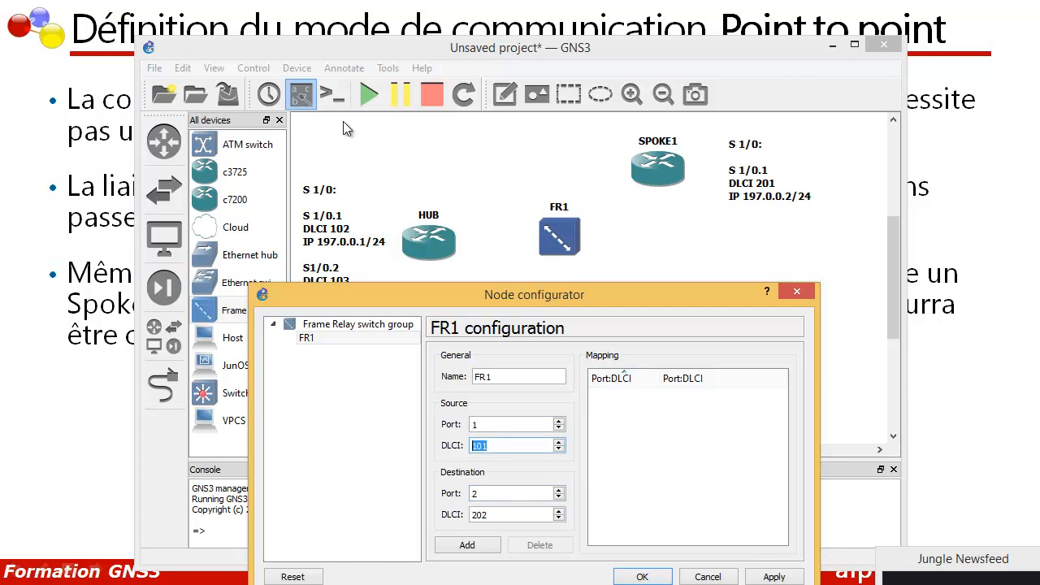
pyautogui.write('102')
pyautogui.press('Home')
pyautogui.hotkey('shift', 'Right')
pyautogui.press('End')
pyautogui.hotkey('shift', 'Left')
pyautogui.press('Tab')
pyautogui.press('Tab')
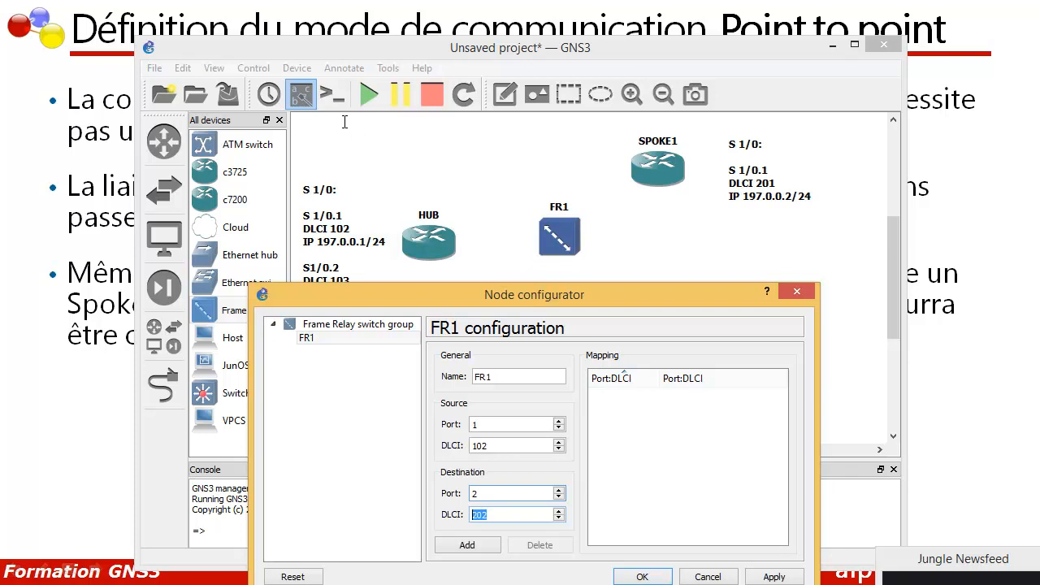
# Step: Set the destination DLCI to 201 and add the mapping from 1:102 to 2:201
pyautogui.write('201')
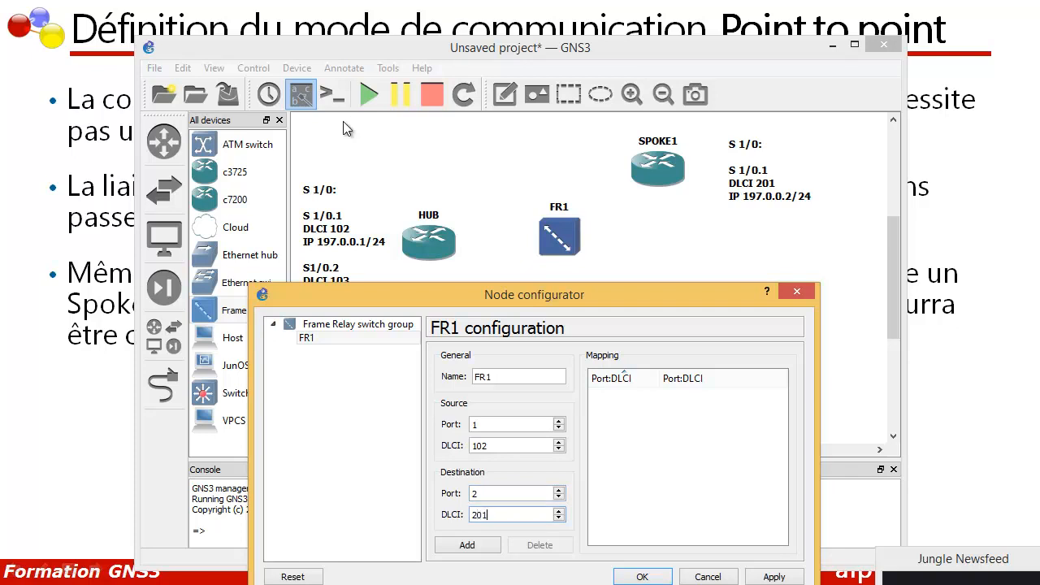
pyautogui.press('Home')
pyautogui.hotkey('shift', 'Right')
pyautogui.press('End')
pyautogui.hotkey('shift', 'Left')
pyautogui.hotkey('shift', 'Left')
pyautogui.hotkey('shift', 'Right')
pyautogui.press('Return')
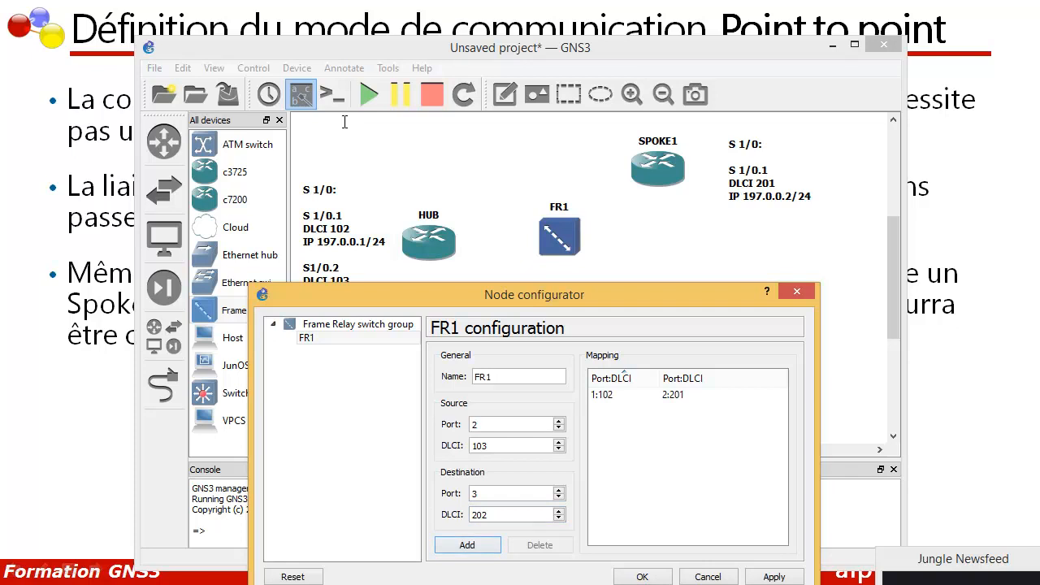
# Step: Set the second mapping's source port to 1, keeping DLCI 103 as specified for the HUB
pyautogui.press('Tab')
pyautogui.write('1')
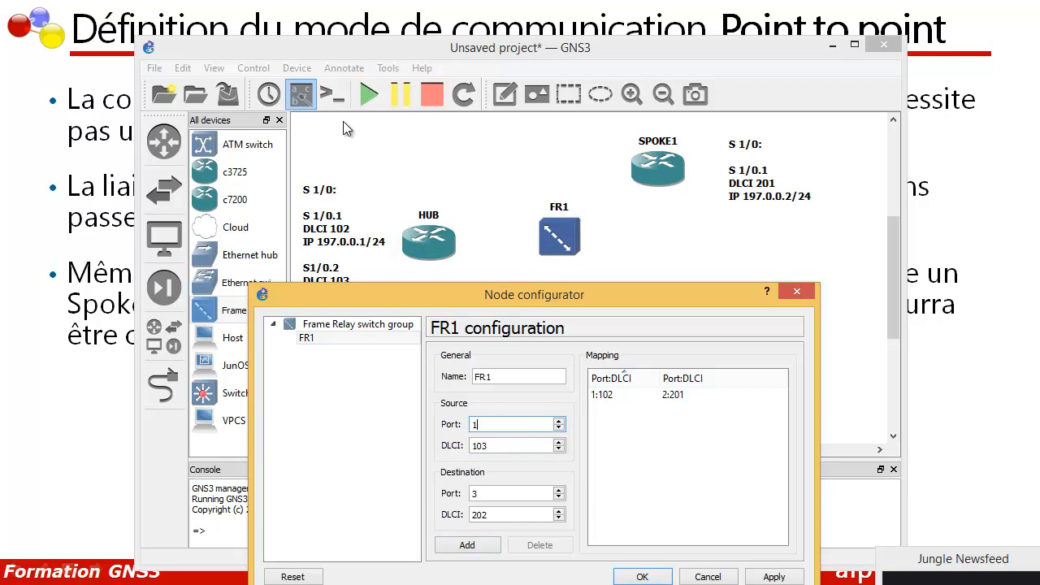
pyautogui.moveTo(534, 295)
pyautogui.mouseDown()
pyautogui.moveTo(552, 352)
pyautogui.moveTo(536, 247)
pyautogui.mouseUp()
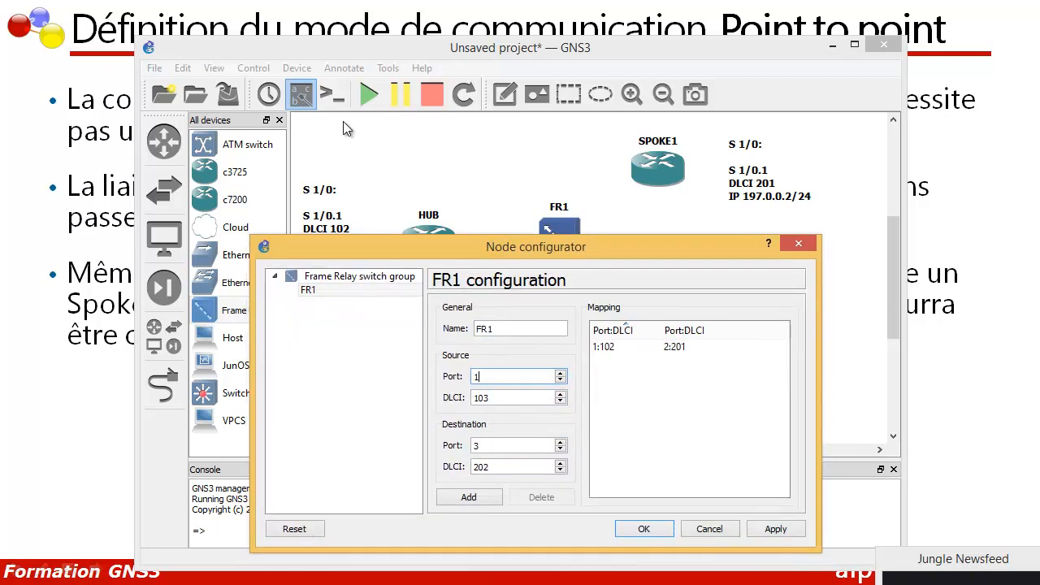
pyautogui.doubleClick(478, 377)
pyautogui.press('Tab')
pyautogui.moveTo(536, 247); pyautogui.dragTo(546, 377)
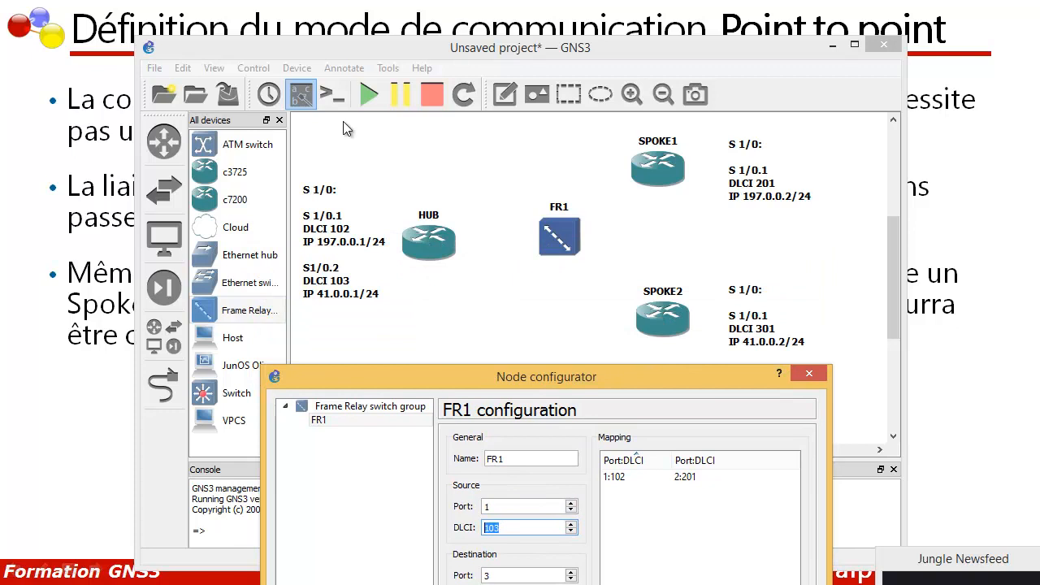
pyautogui.moveTo(491, 528); pyautogui.dragTo(482, 528)
pyautogui.moveTo(501, 528); pyautogui.dragTo(495, 529)
pyautogui.moveTo(546, 376)
pyautogui.mouseDown()
pyautogui.moveTo(526, 273)
pyautogui.moveTo(539, 240)
pyautogui.mouseUp()
# Step: Set the destination DLCI to 301 for port 3, add the mapping, and apply the switch configuration
pyautogui.click(498, 439)
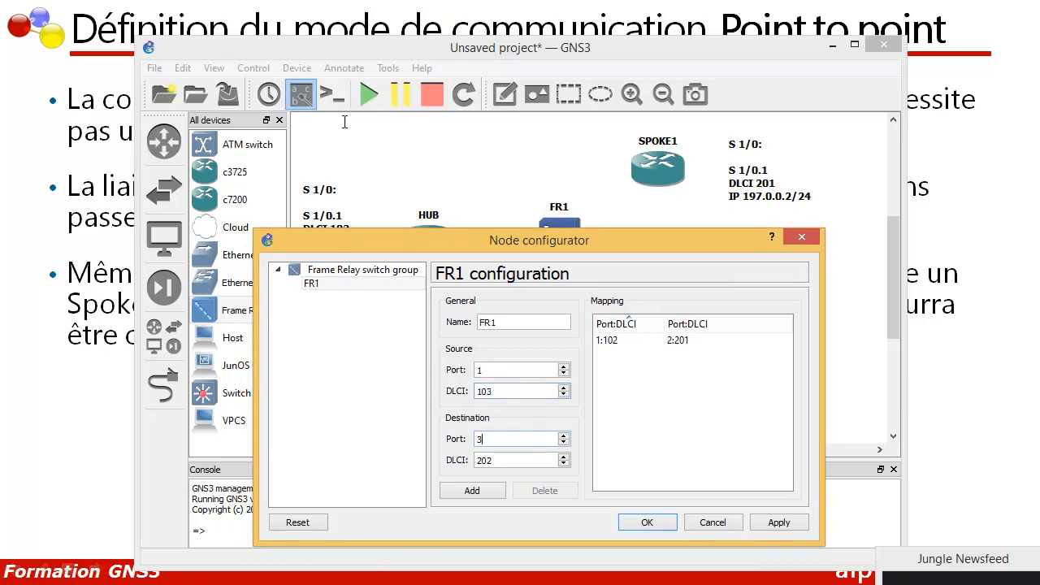
pyautogui.press('Tab')
pyautogui.moveTo(539, 240); pyautogui.dragTo(568, 377)
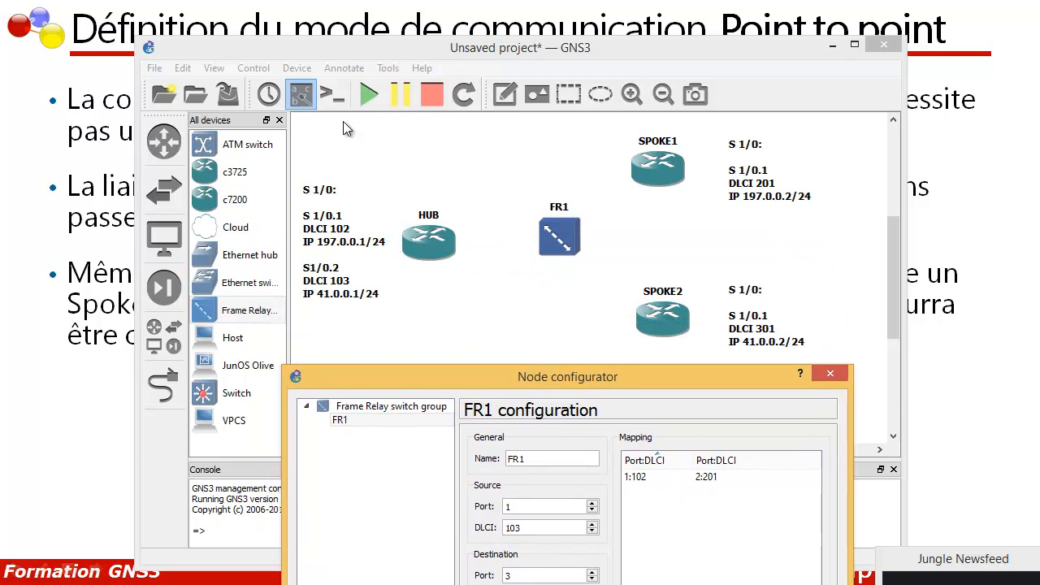
pyautogui.moveTo(567, 377)
pyautogui.mouseDown()
pyautogui.moveTo(558, 204)
pyautogui.moveTo(532, 147)
pyautogui.mouseUp()
pyautogui.moveTo(487, 369); pyautogui.dragTo(462, 369)
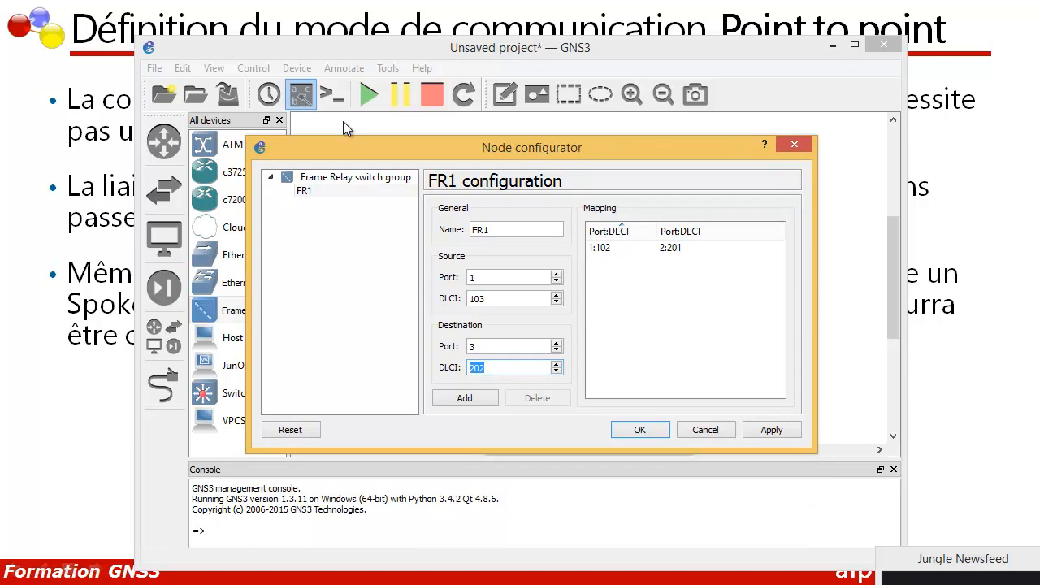
pyautogui.write('301')
pyautogui.moveTo(532, 147); pyautogui.dragTo(601, 354)
pyautogui.moveTo(546, 575); pyautogui.dragTo(538, 575)
pyautogui.moveTo(602, 353); pyautogui.dragTo(575, 232)
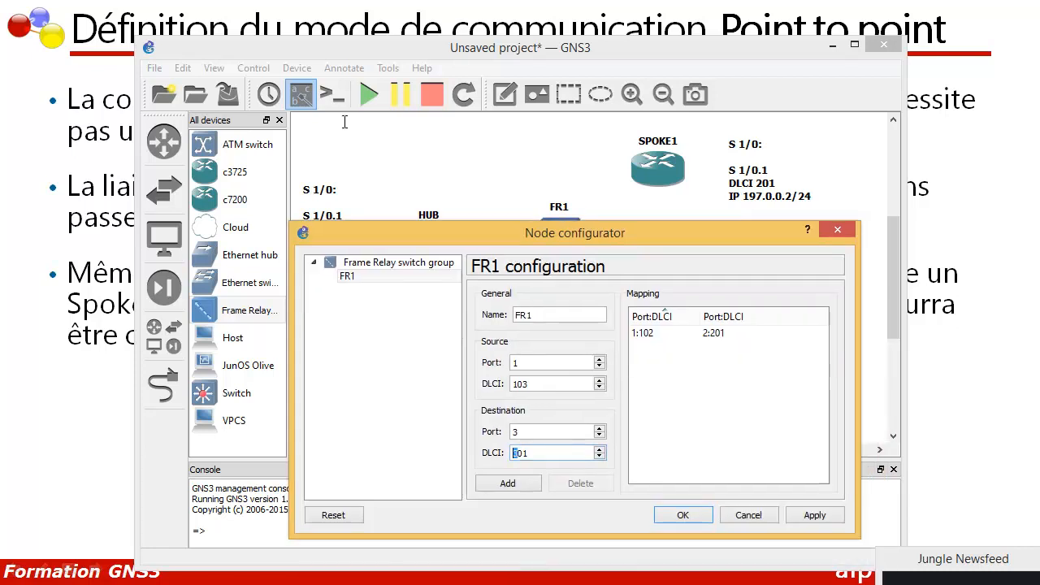
pyautogui.moveTo(529, 454); pyautogui.dragTo(524, 454)
pyautogui.click(508, 483)
pyautogui.click(815, 515)
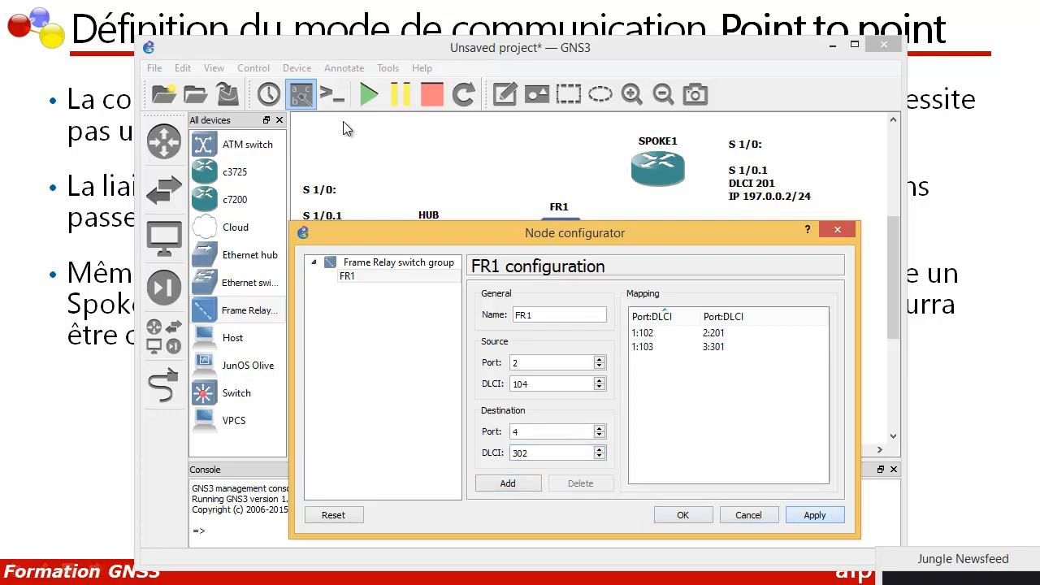
pyautogui.click(683, 516)
# Step: Link the HUB router's Serial1/0 interface to port 1 of the FR1 switch
pyautogui.click(163, 386)
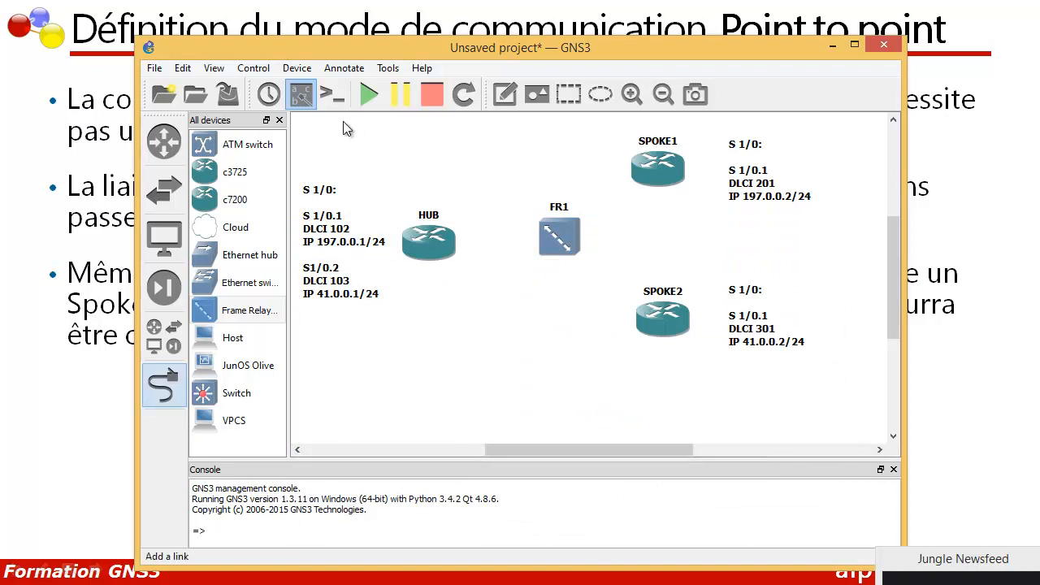
pyautogui.click(424, 244)
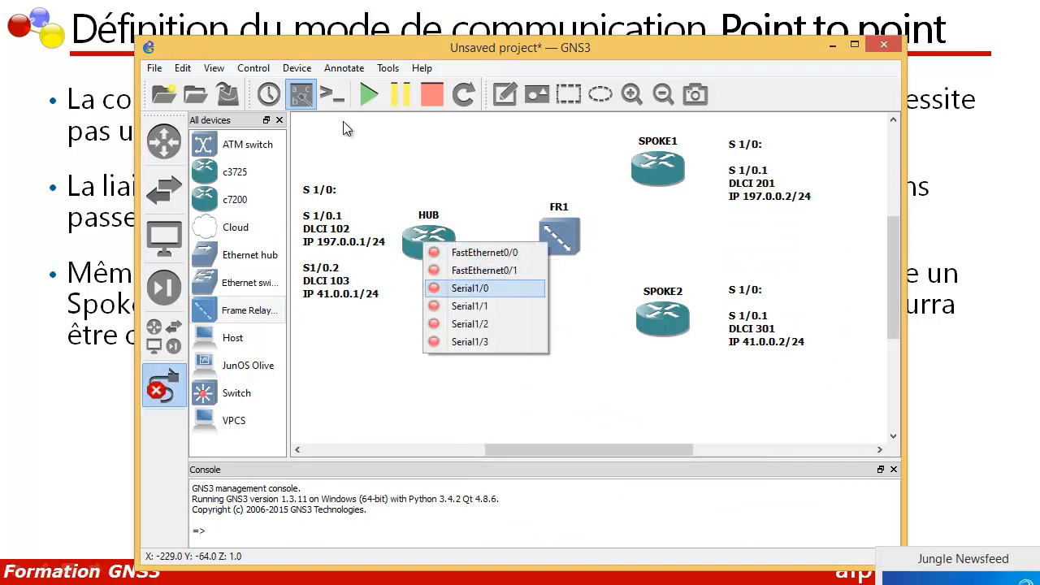
pyautogui.click(470, 288)
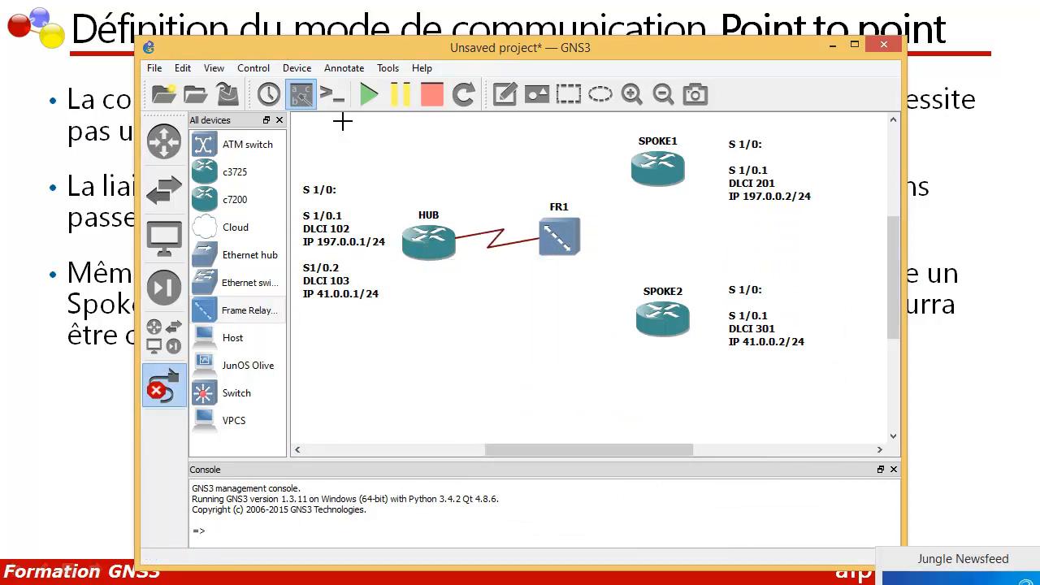
pyautogui.click(569, 236)
pyautogui.click(597, 243)
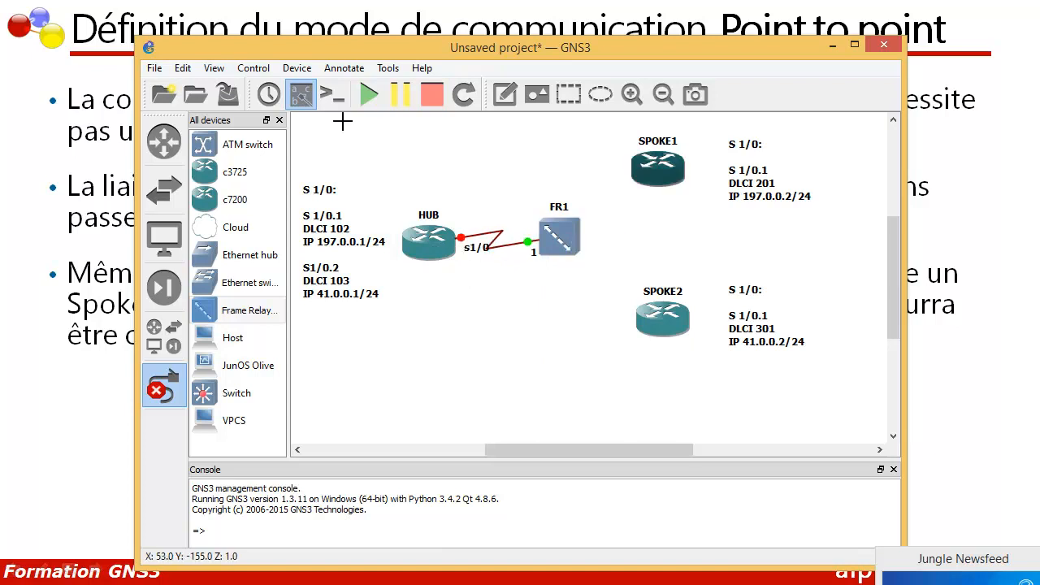
# Step: Link the SPOKE1 router's Serial1/0 interface to port 2 of the FR1 switch
pyautogui.click(643, 170)
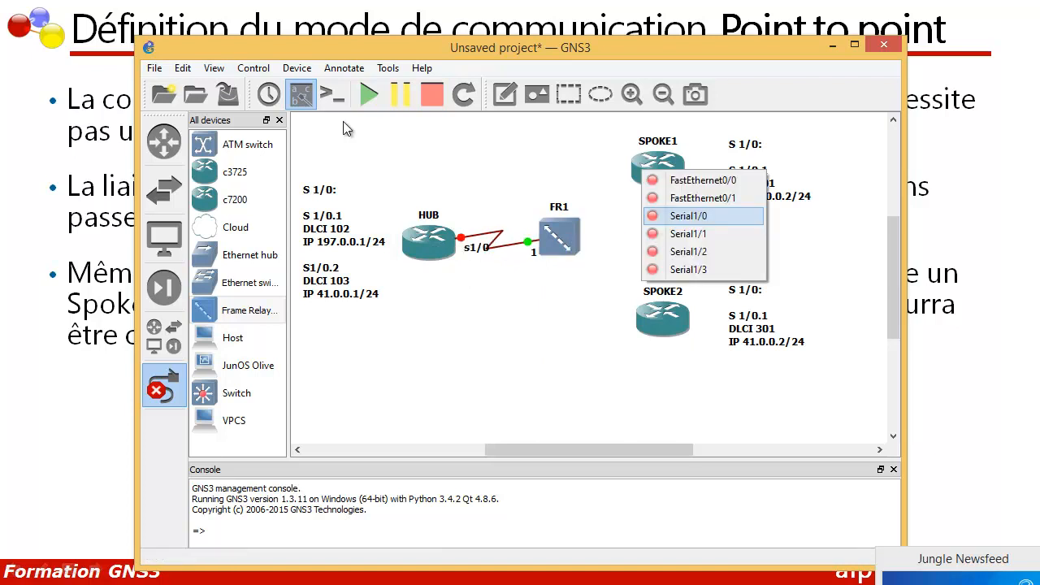
pyautogui.click(689, 216)
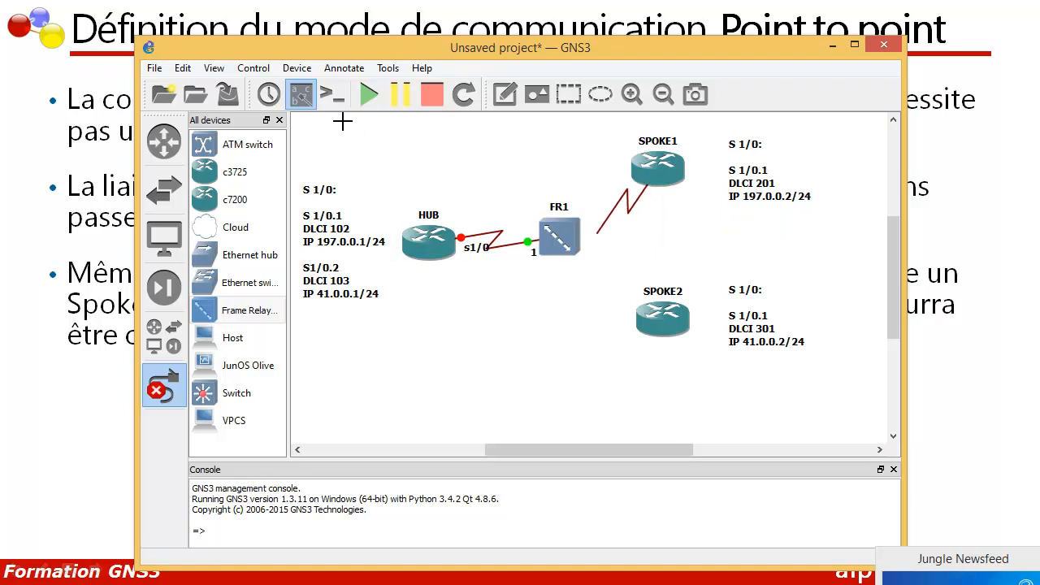
pyautogui.click(591, 242)
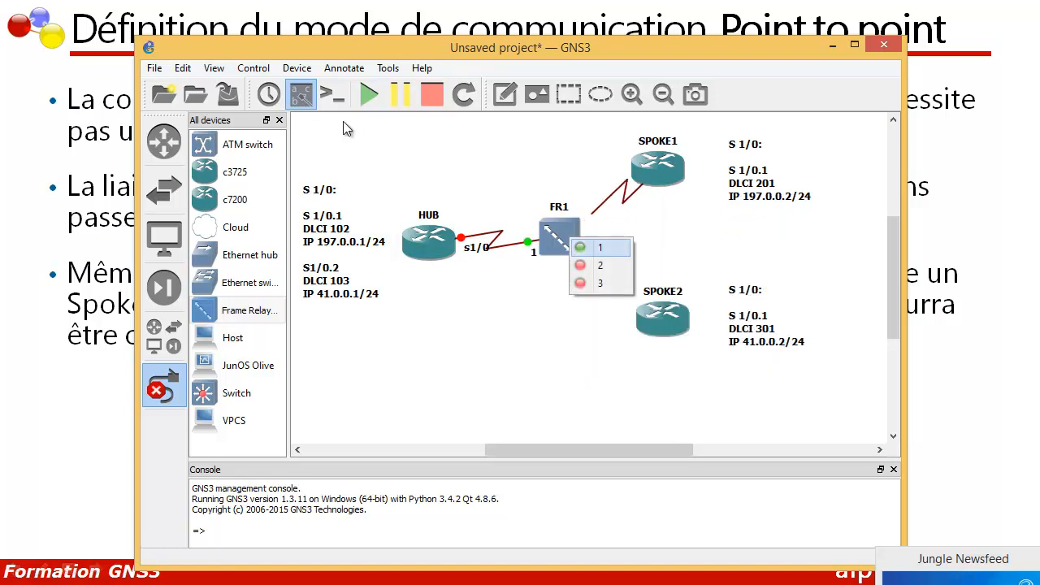
pyautogui.click(606, 263)
# Step: Link the SPOKE2 router's Serial1/0 interface to port 3 of the FR1 switch and leave link mode
pyautogui.click(642, 308)
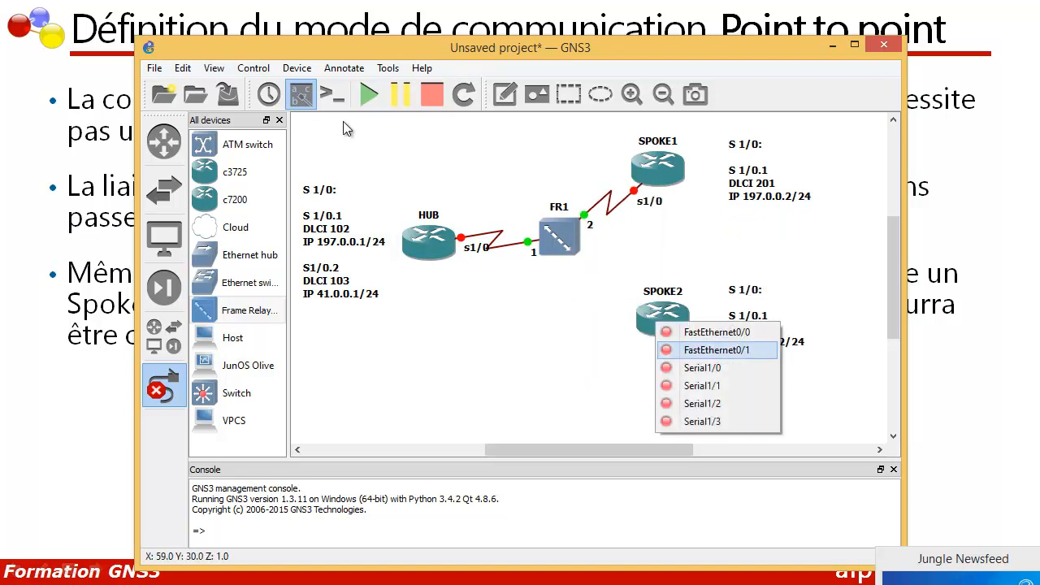
pyautogui.click(691, 368)
pyautogui.click(579, 254)
pyautogui.click(608, 288)
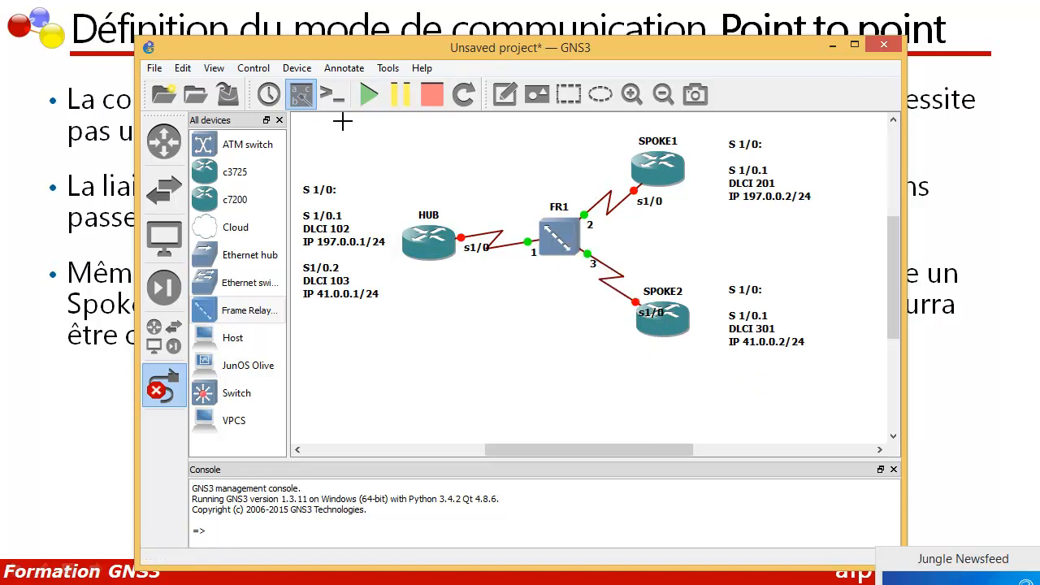
pyautogui.click(164, 386)
# Step: Start the HUB and all remaining devices and open the consoles of the routers
pyautogui.rightClick(431, 242)
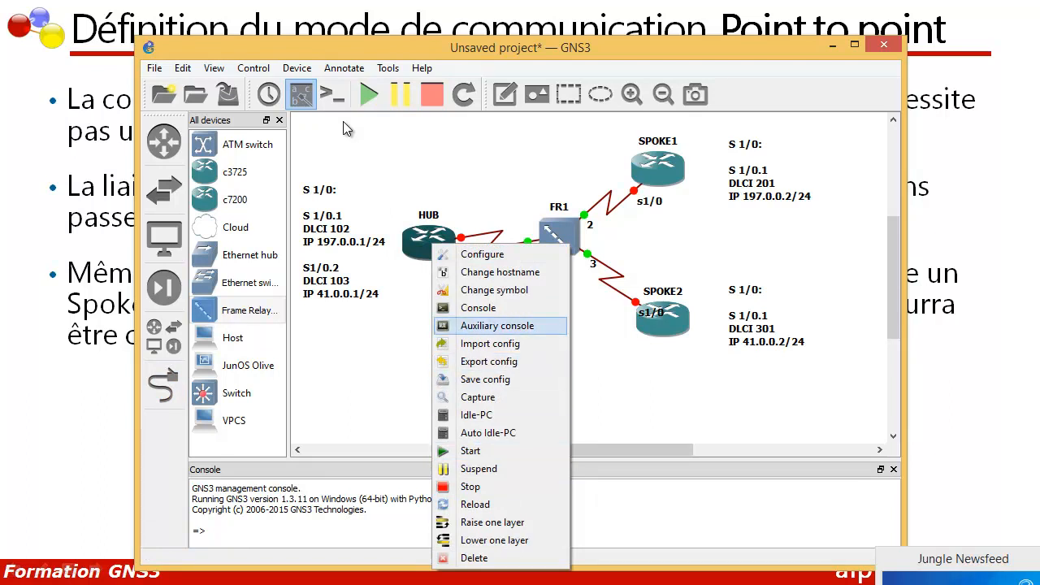
pyautogui.click(470, 451)
pyautogui.rightClick(425, 248)
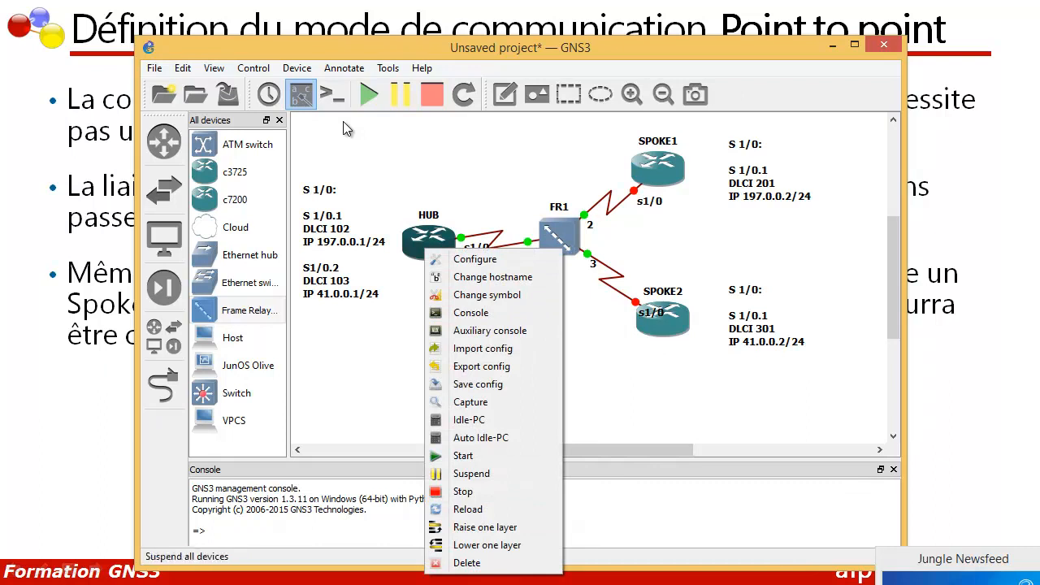
pyautogui.click(369, 94)
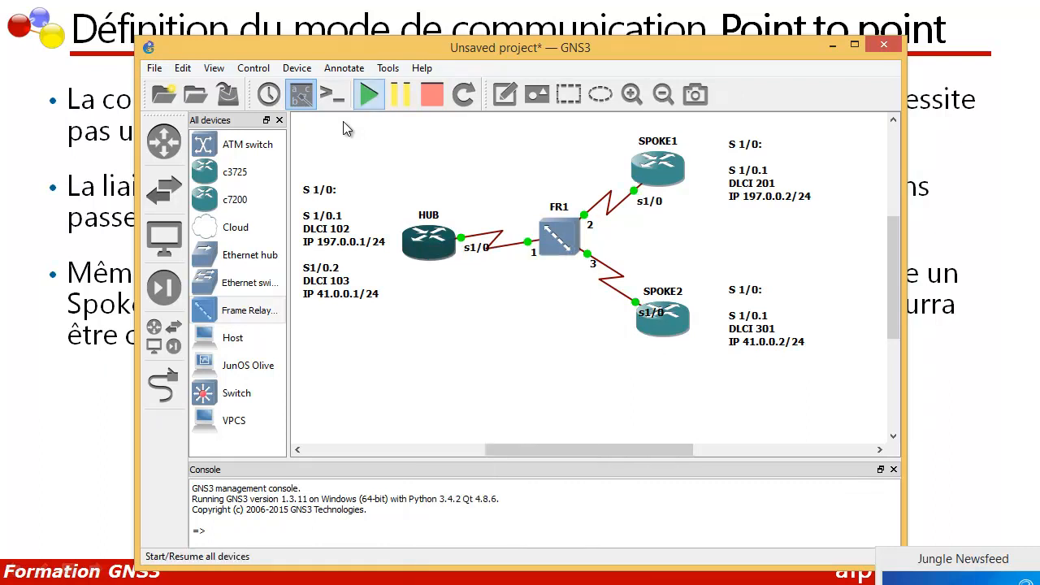
pyautogui.click(331, 94)
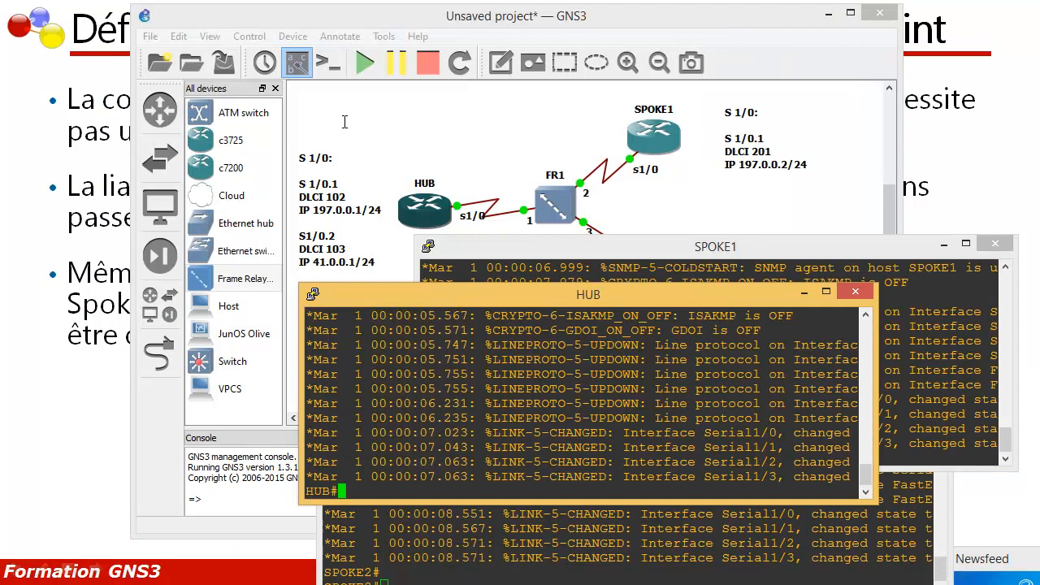
# Step: Enter configuration mode on HUB and enable interface s 1/0 with no shutdown
pyautogui.write('conf t')
pyautogui.press('Return')
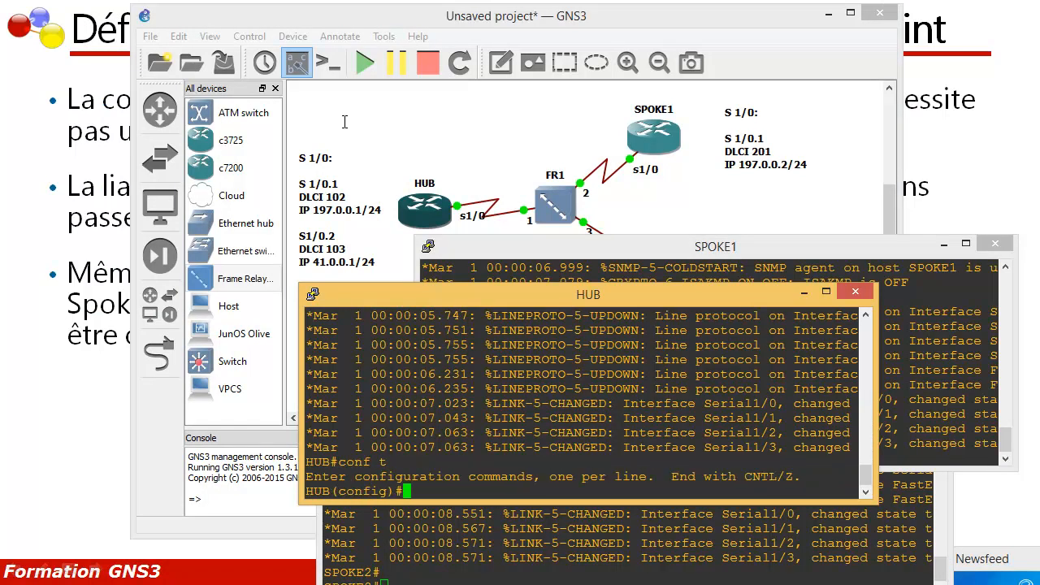
pyautogui.write('int s 1/0')
pyautogui.press('Return')
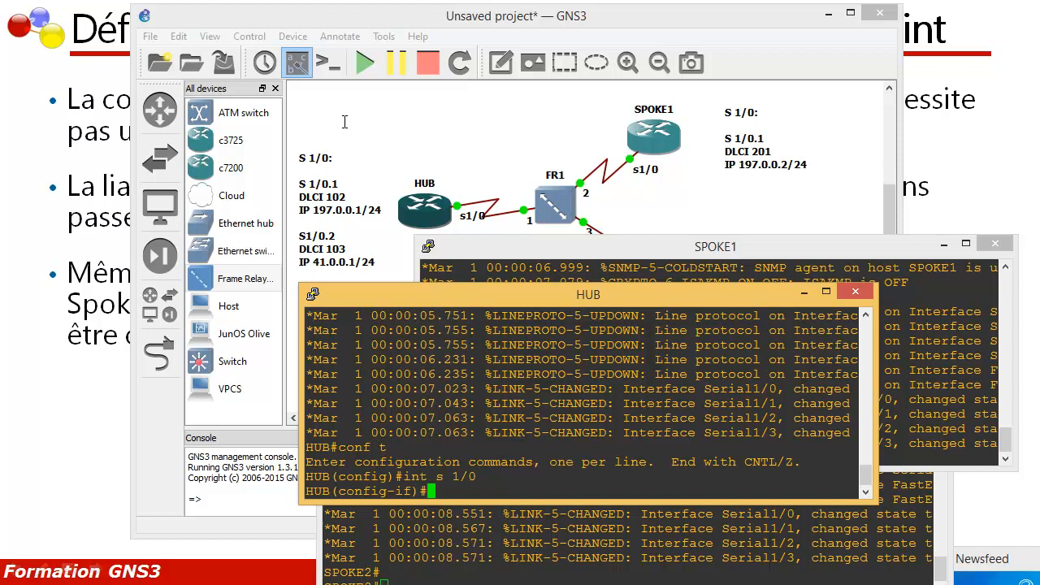
pyautogui.write('no sh')
pyautogui.press('Tab')
pyautogui.press('Return')
# Step: Set the encapsulation of HUB's serial 1/0 interface to frame-relay
pyautogui.write('en')
pyautogui.press('Tab')
pyautogui.write('f')
pyautogui.press('Tab')
pyautogui.press('Return')
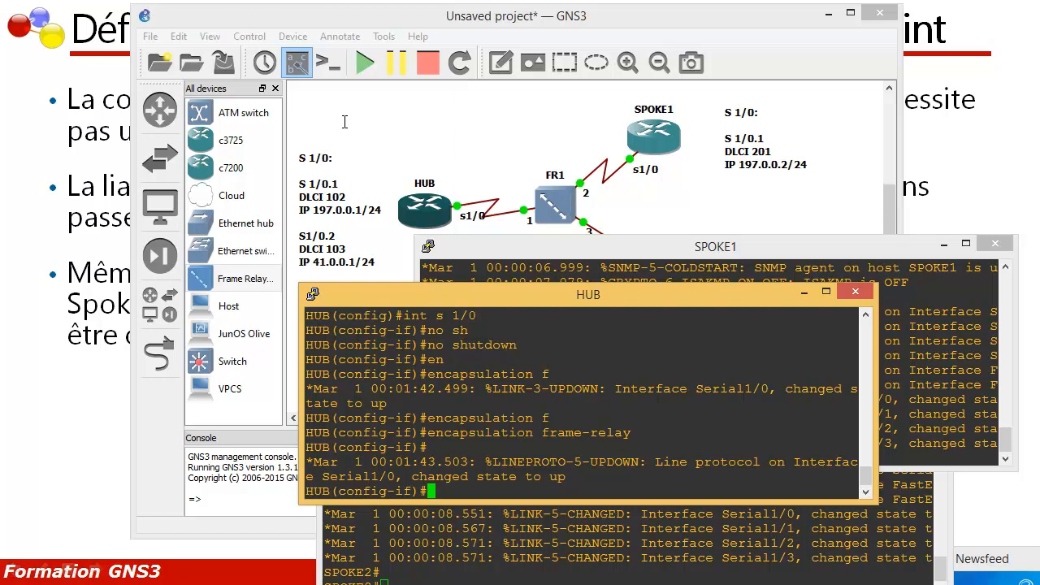
# Step: Disable IP split horizon for EIGRP 1 on HUB's serial 1/0 interface and exit to privileged mode
pyautogui.write('no')
pyautogui.write('ip')
pyautogui.write('spl')
pyautogui.press('Tab')
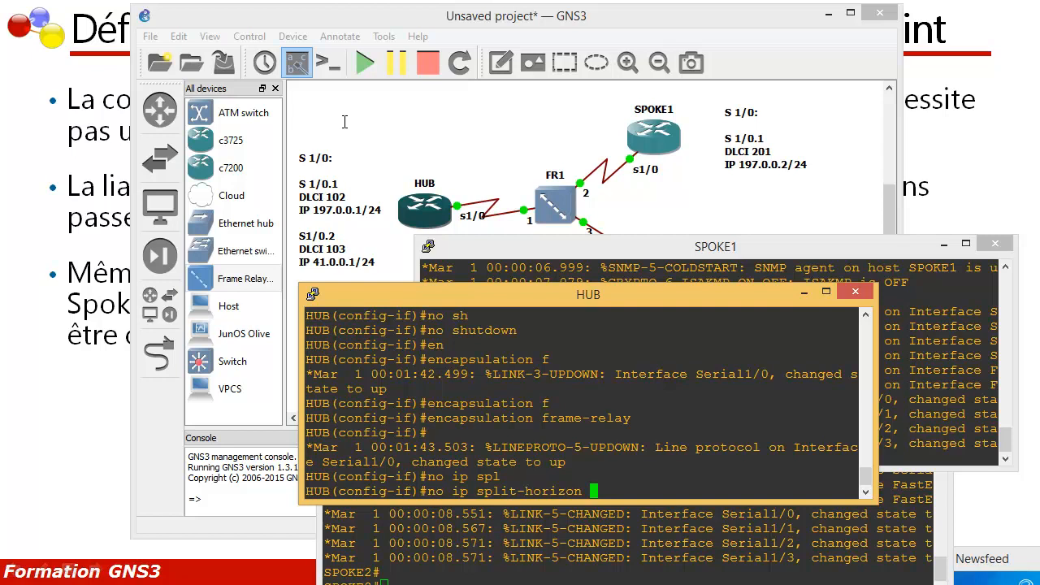
pyautogui.write('eigrp 1')
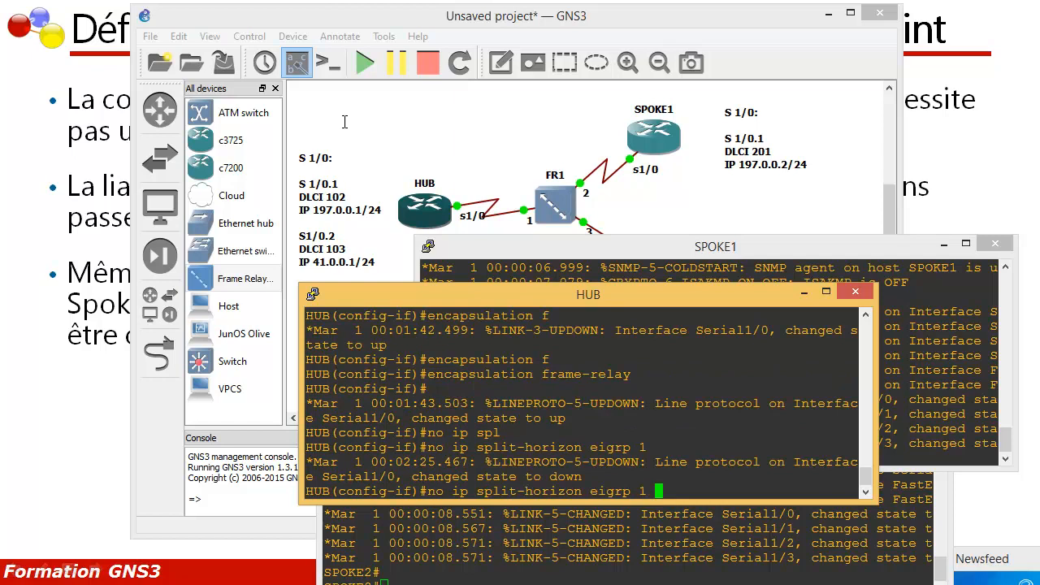
pyautogui.press('Return')
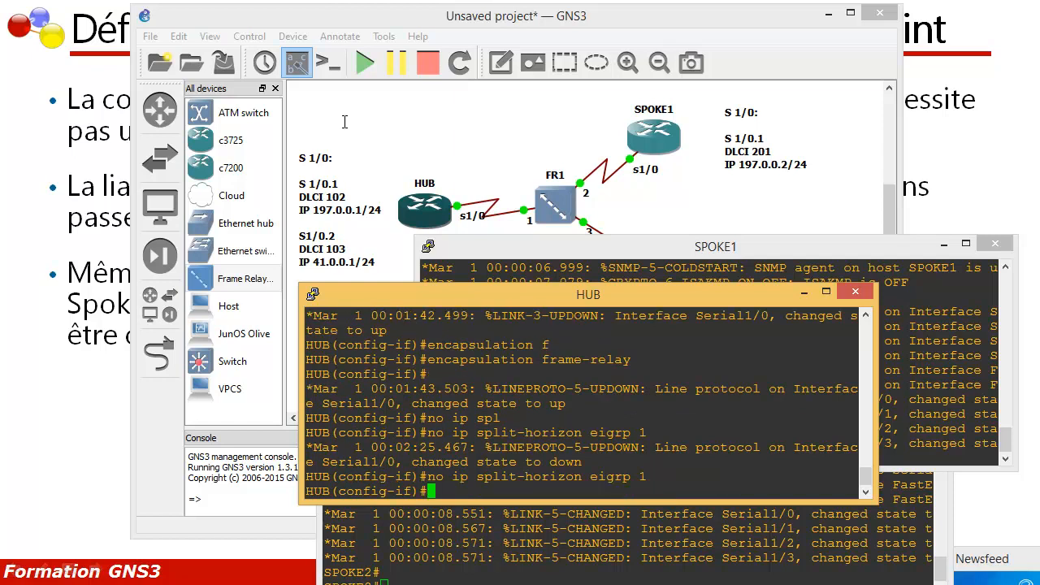
pyautogui.write('exit')
pyautogui.press('Return')
pyautogui.press('Return')
pyautogui.press('Return')
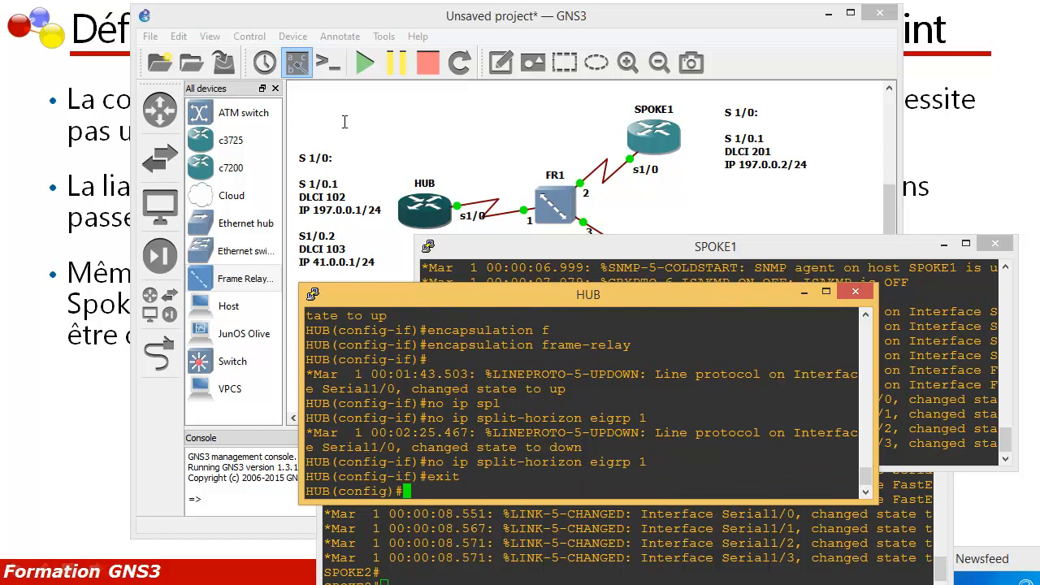
pyautogui.write('exit')
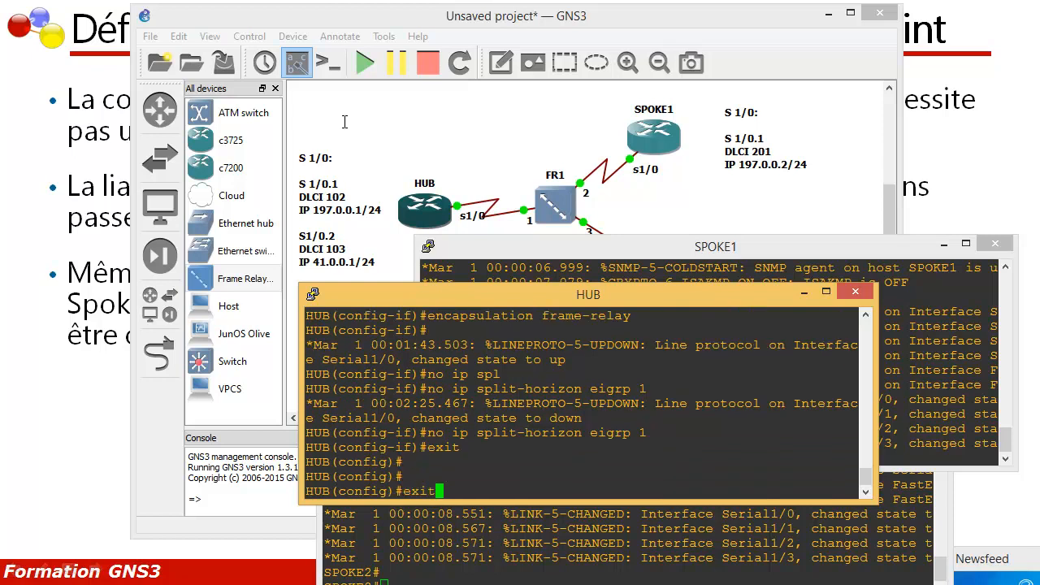
pyautogui.press('Return')
pyautogui.press('Return')
pyautogui.press('Return')
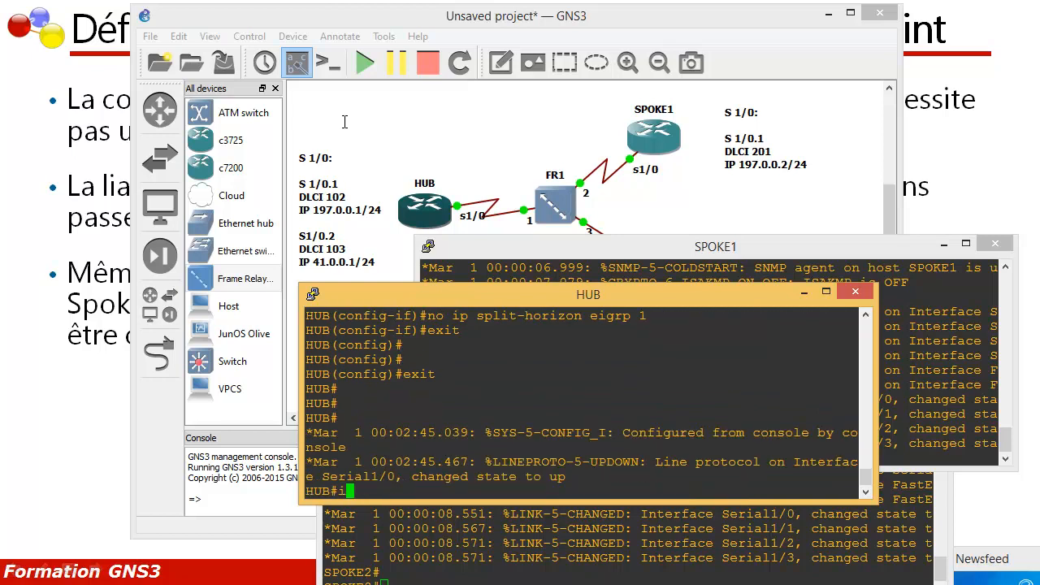
# Step: Enter global configuration mode on HUB and create the point-to-point subinterface s 1/0.1
pyautogui.write('conf t')
pyautogui.press('Return')
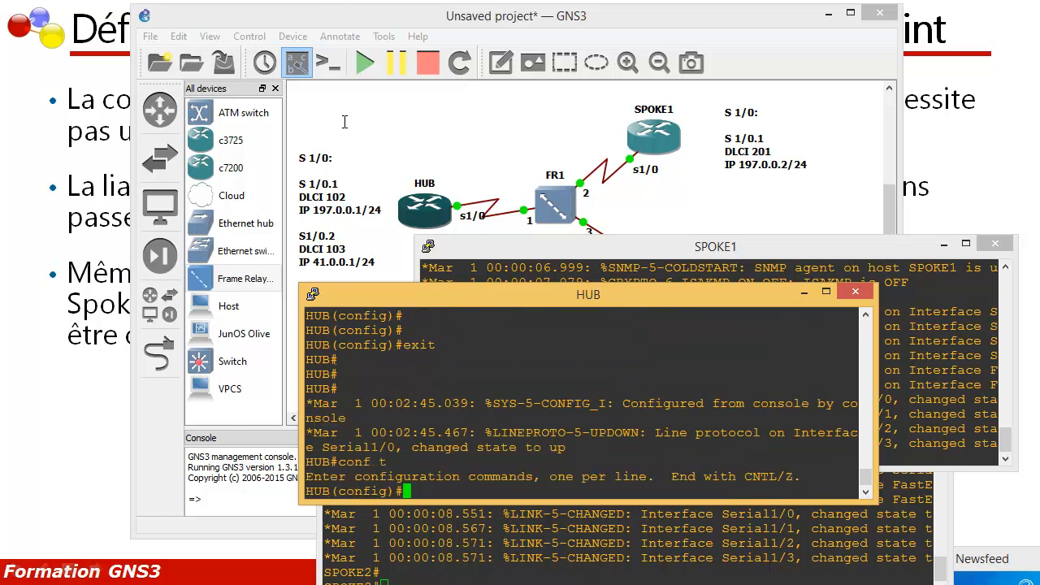
pyautogui.write('int s')
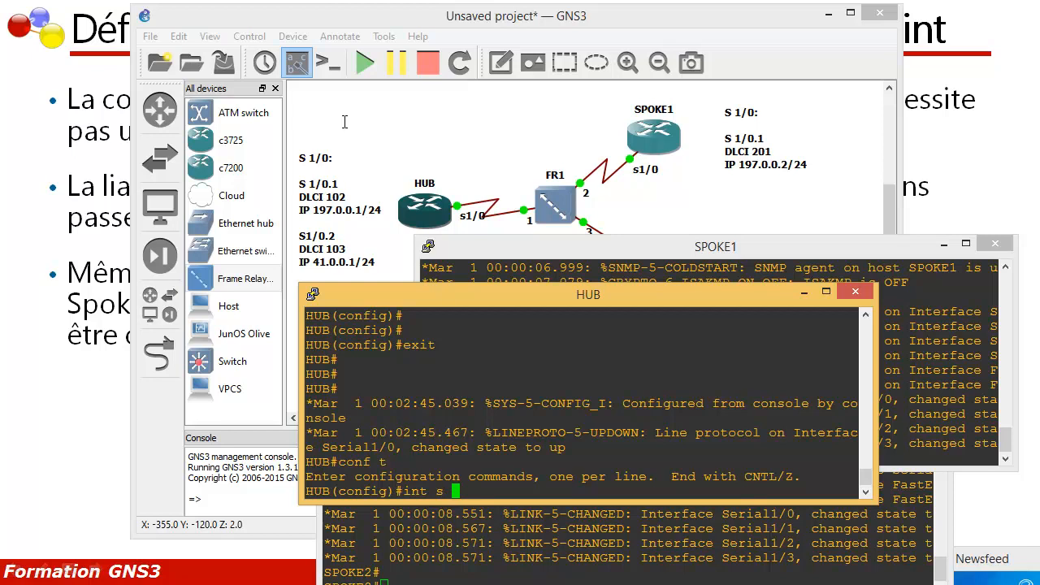
pyautogui.write('1/0.1')
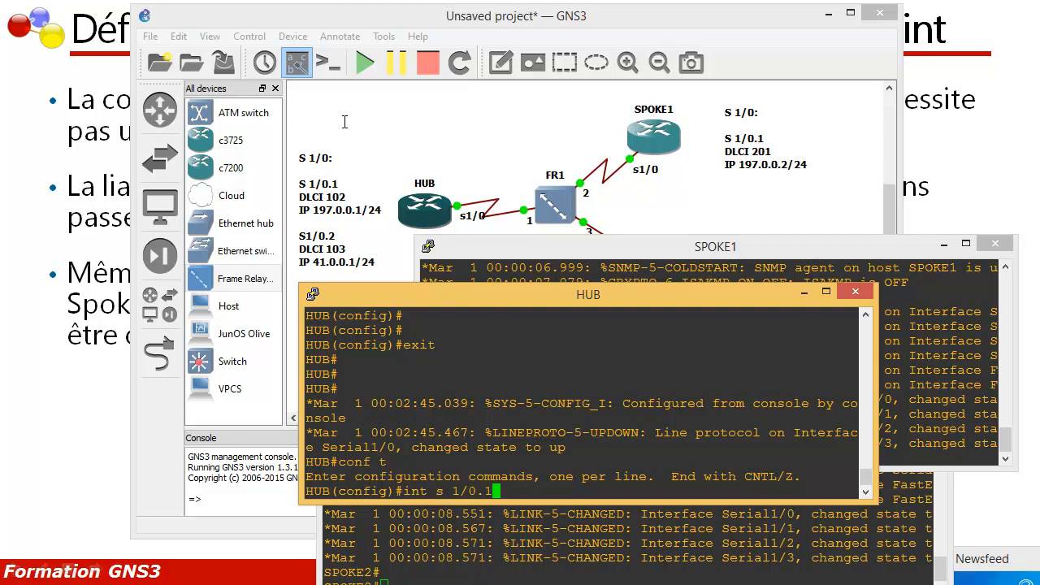
pyautogui.write(' poi')
pyautogui.press('Tab')
pyautogui.press('Return')
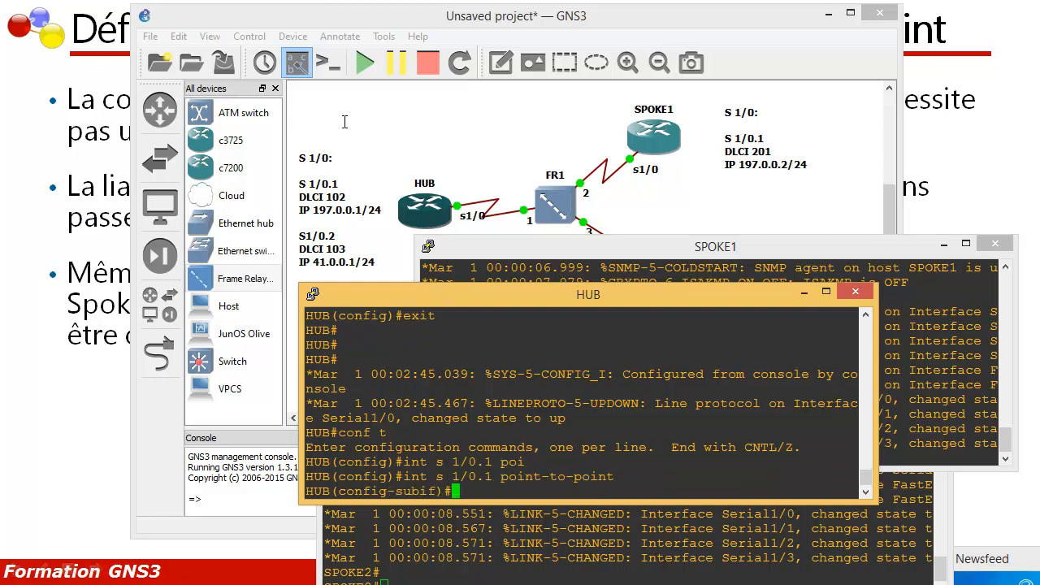
# Step: Assign IP address 197.0.0.1 with mask 255.255.255.252 to HUB's subinterface s 1/0.1
pyautogui.write('ip ad')
pyautogui.press('Tab')
pyautogui.write('d')
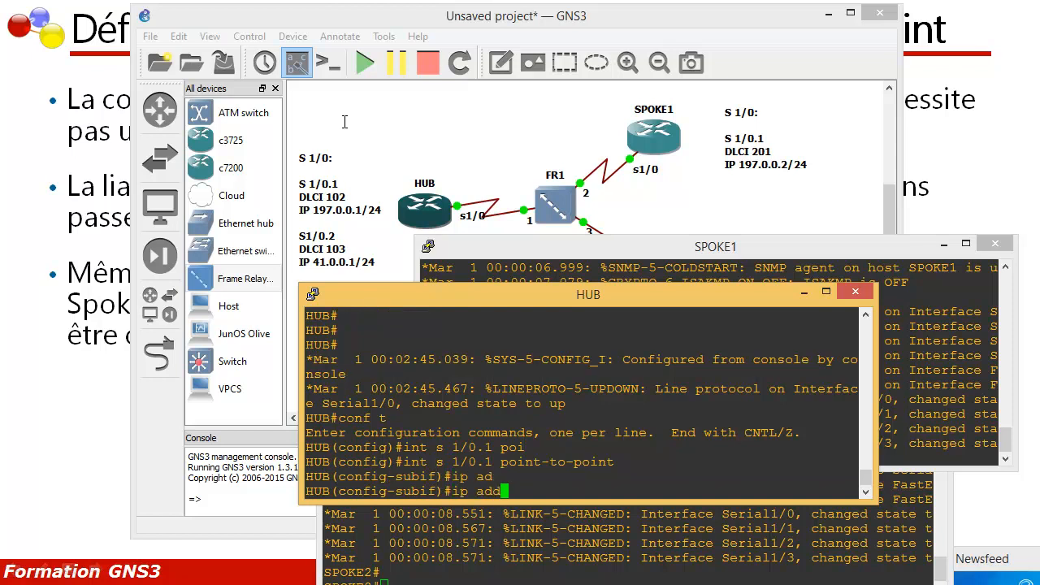
pyautogui.press('Tab')
pyautogui.write('19')
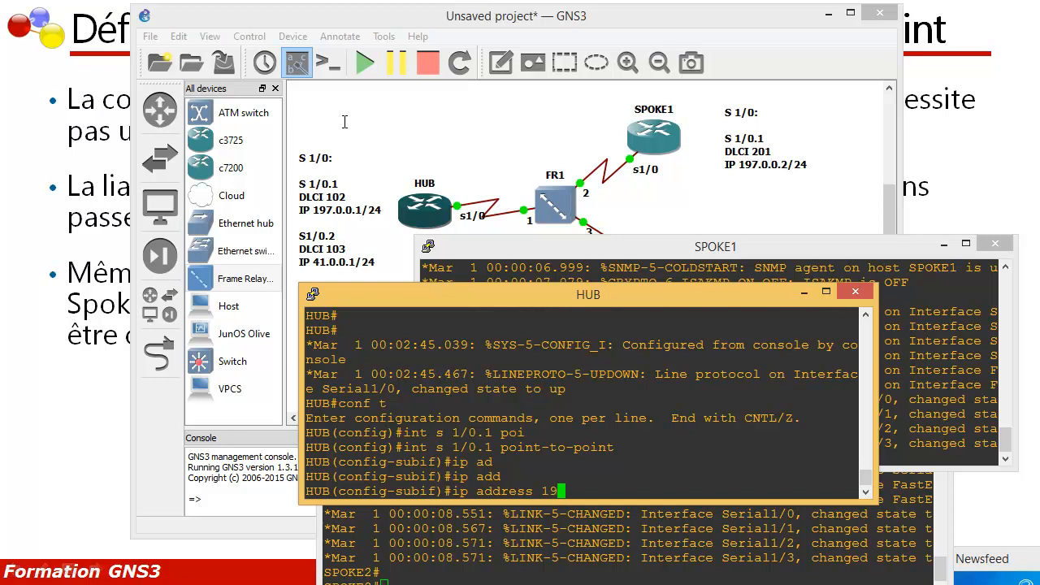
pyautogui.write('7.0.0.1 255.255.255.252')
pyautogui.press('Return')
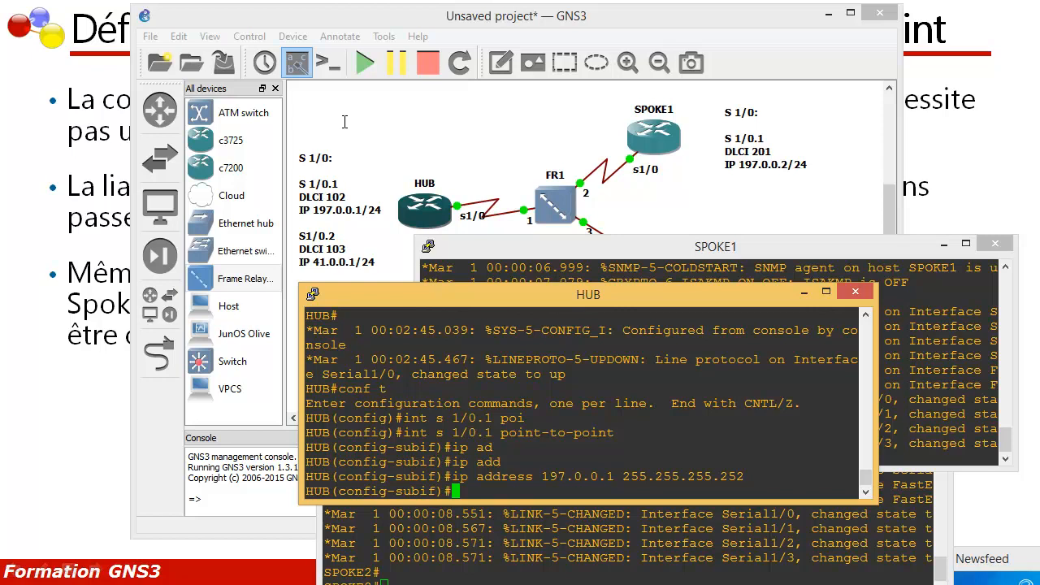
# Step: Assign frame-relay interface-dlci 102 to HUB's subinterface s 1/0.1 and return to global configuration
pyautogui.write('frm')
pyautogui.press('Tab')
pyautogui.press('BackSpace')
pyautogui.write('am')
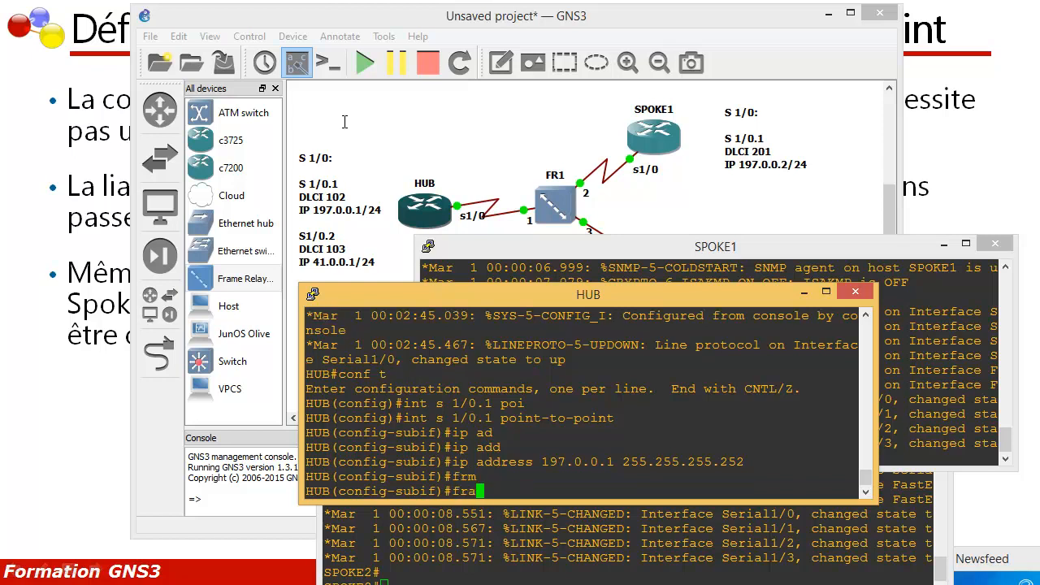
pyautogui.press('Tab')
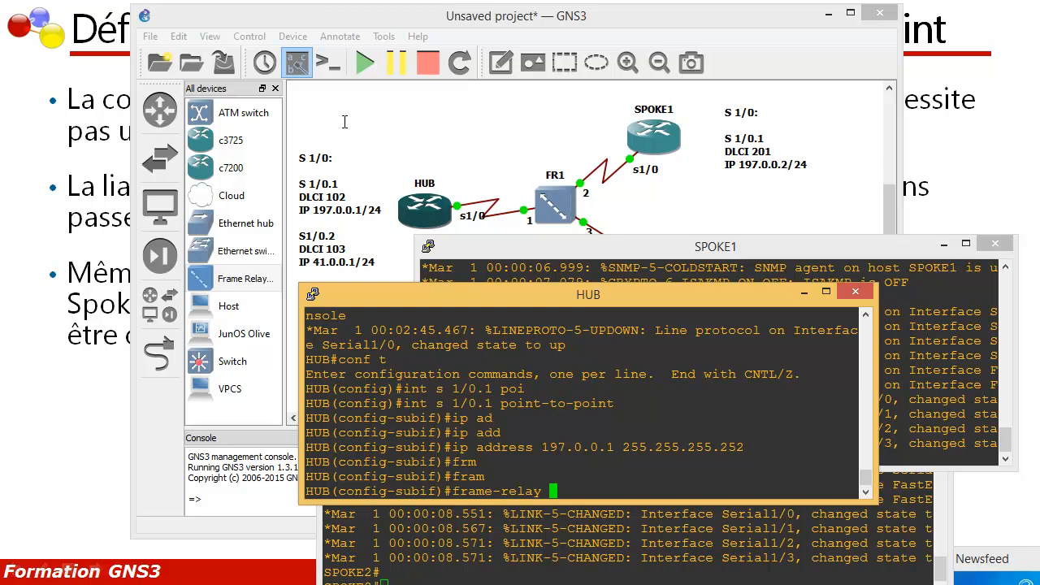
pyautogui.write('inte')
pyautogui.press('Tab')
pyautogui.write('102')
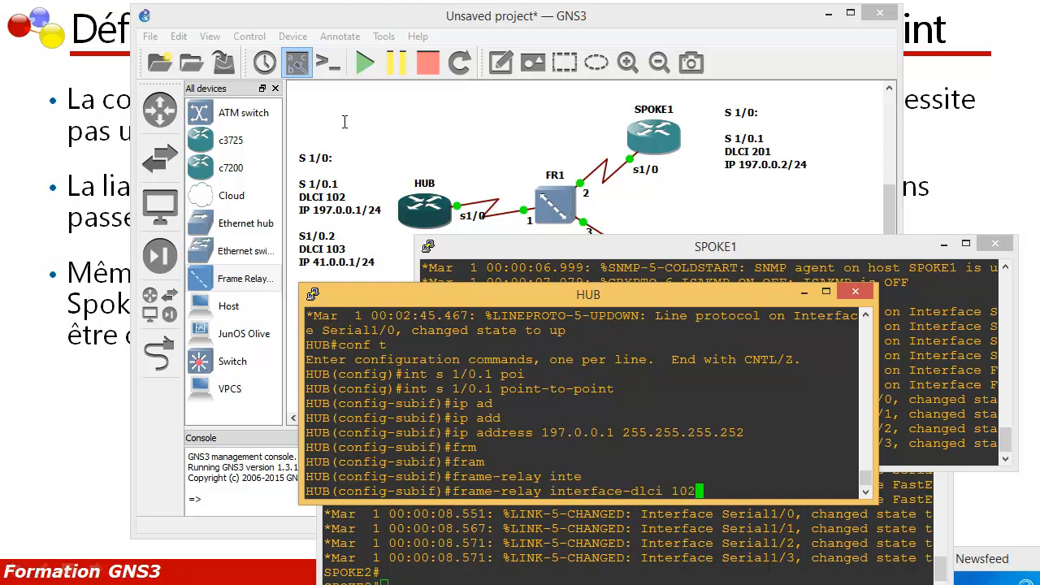
pyautogui.press('Return')
pyautogui.write('exit')
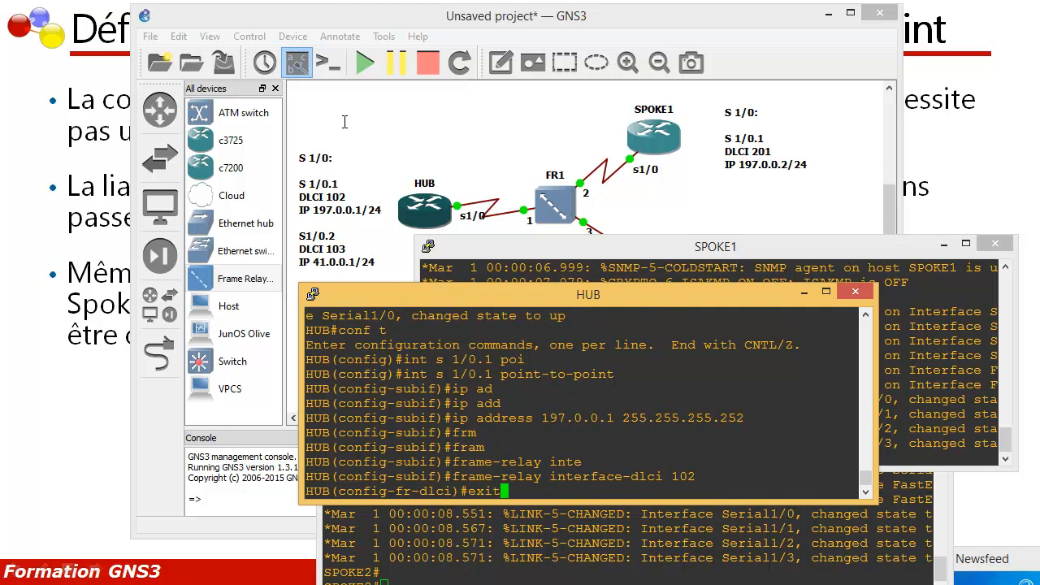
pyautogui.press('Return')
pyautogui.write('exit')
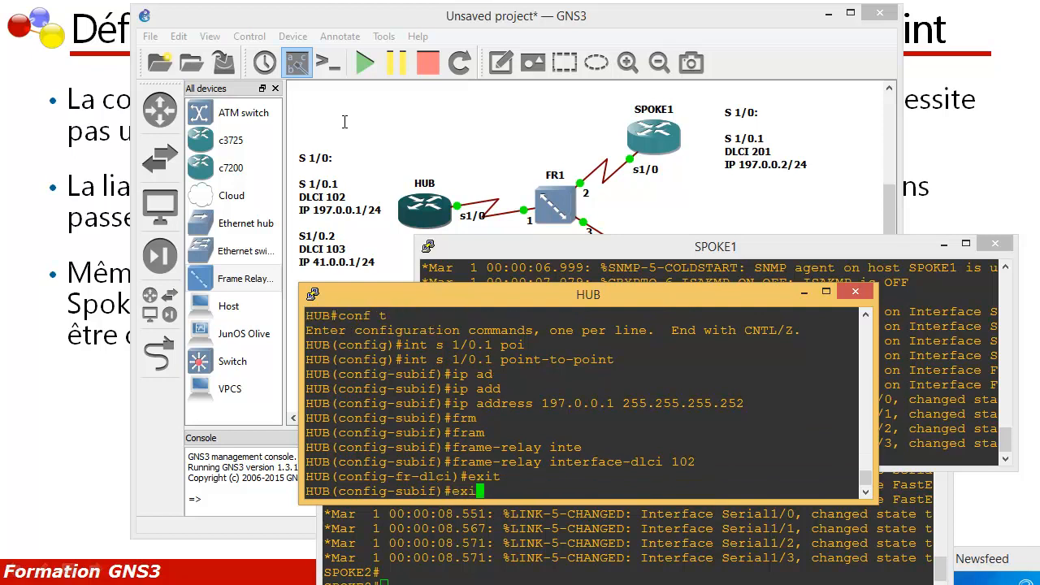
pyautogui.press('Return')
# Step: Create the point-to-point subinterface s 1/0.2 on HUB
pyautogui.write('int s 1/0.')
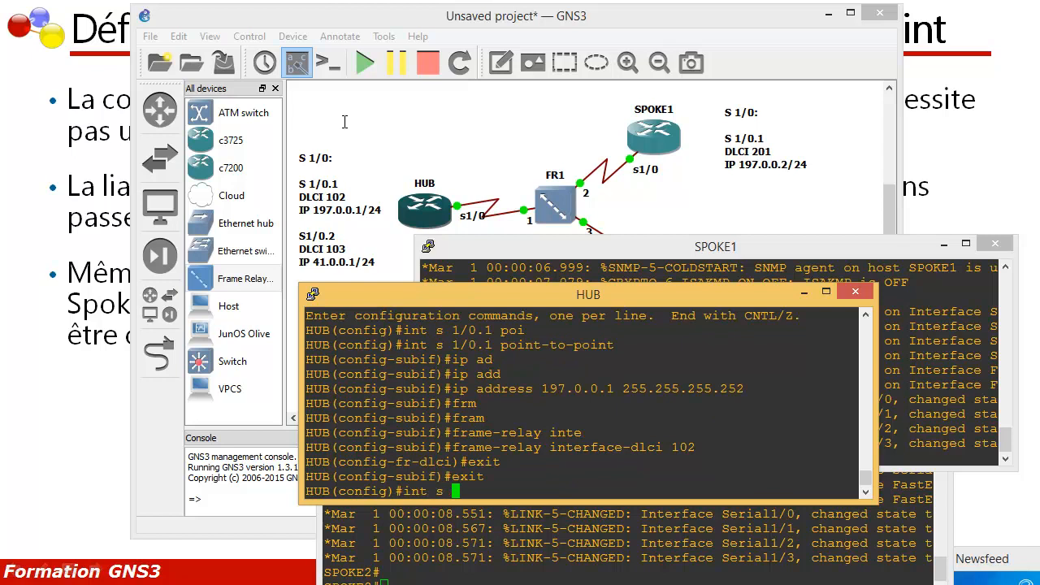
pyautogui.write('2 poi')
pyautogui.press('Tab')
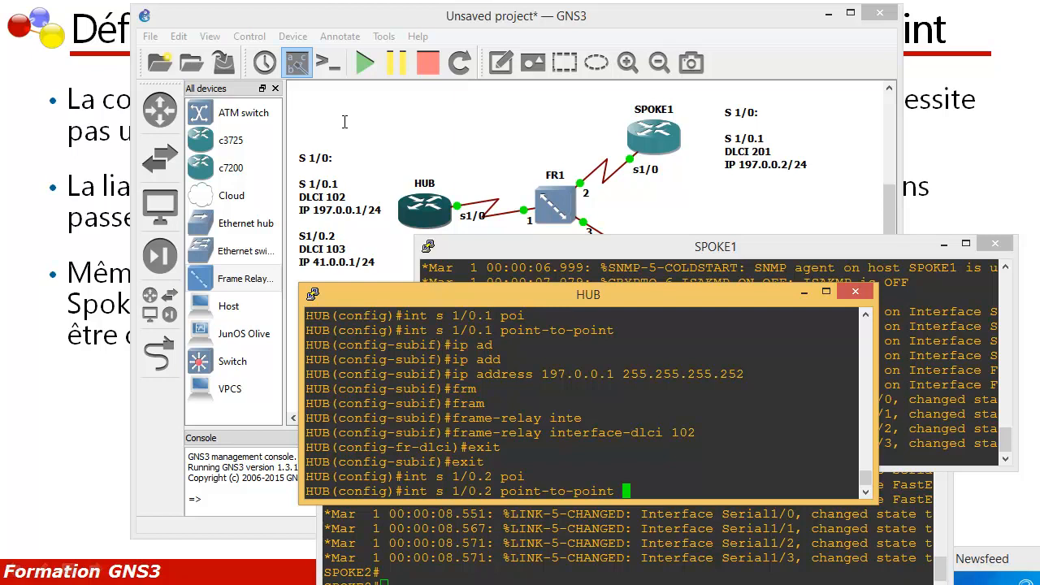
pyautogui.press('Return')
# Step: Assign IP address 41.0.0.1 with mask 255.255.255.252 to HUB's subinterface s 1/0.2
pyautogui.write('ip ad')
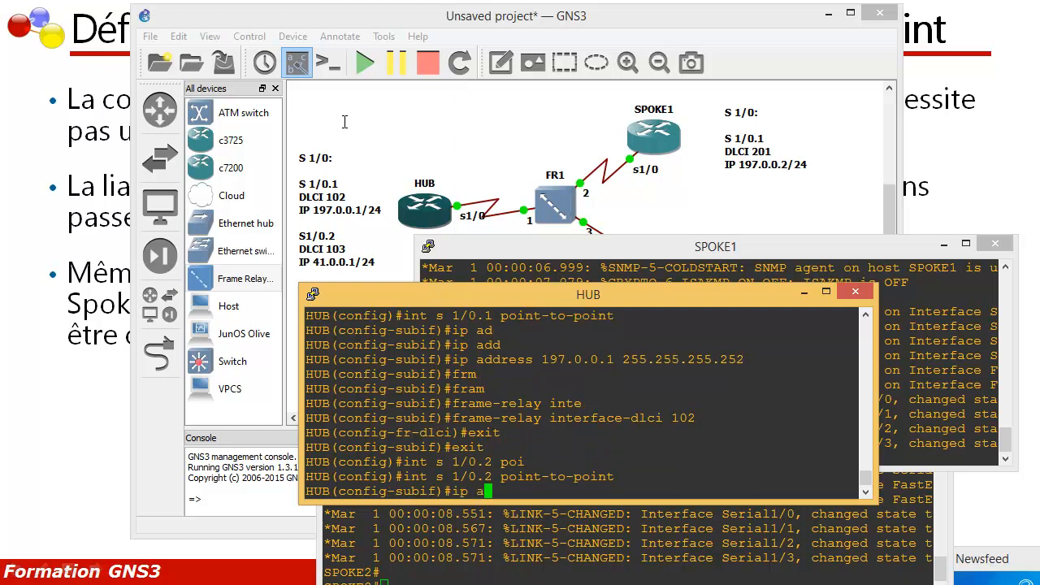
pyautogui.press('Tab')
pyautogui.press('Tab')
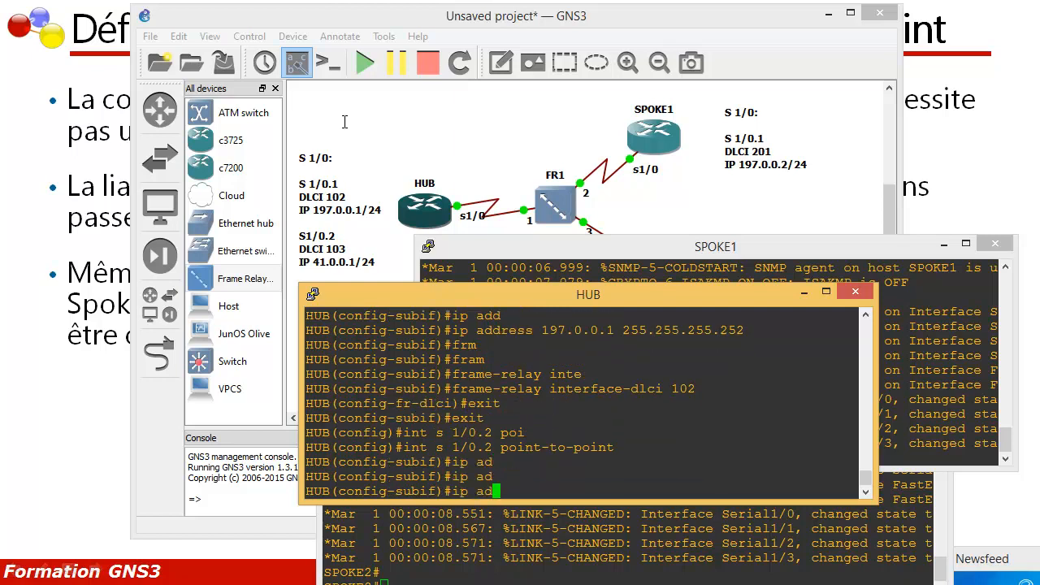
pyautogui.write('d')
pyautogui.press('Tab')
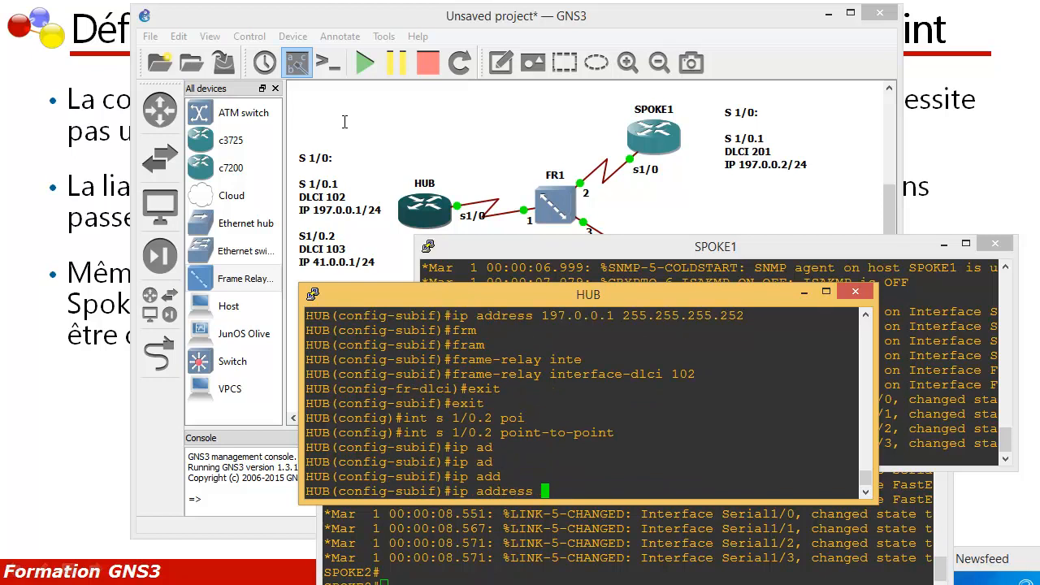
pyautogui.write('41.0.0.1 2')
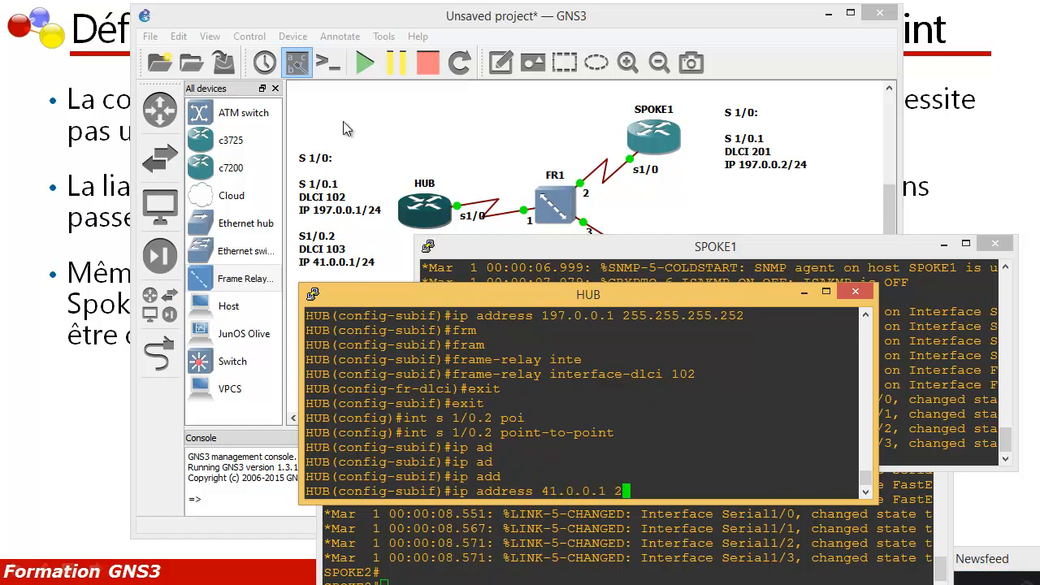
pyautogui.write('55.255.255.252')
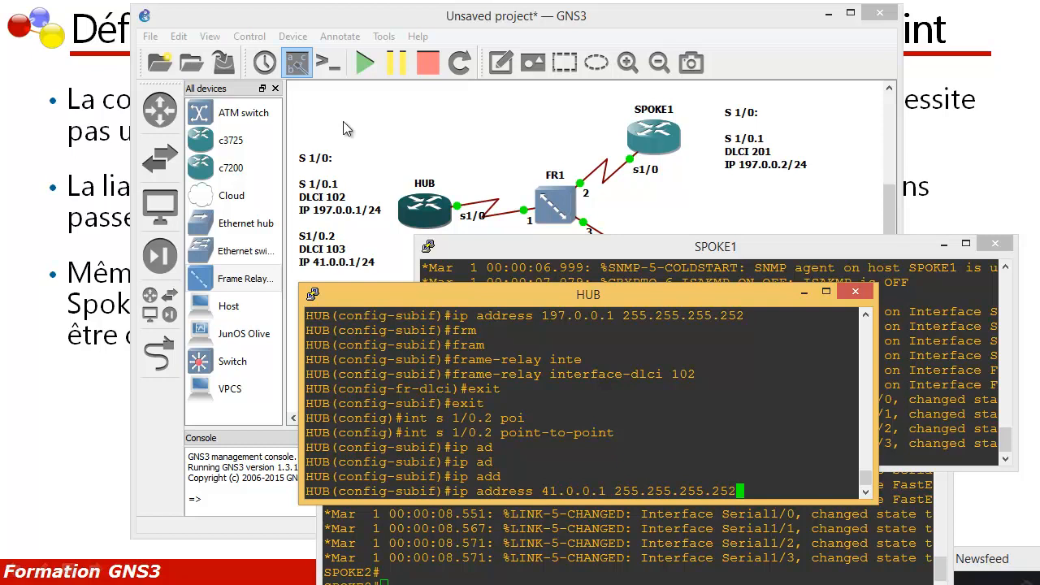
pyautogui.press('Return')
# Step: Assign frame-relay interface-dlci 103 to HUB's subinterface s 1/0.2 and return to global configuration
pyautogui.write('fram')
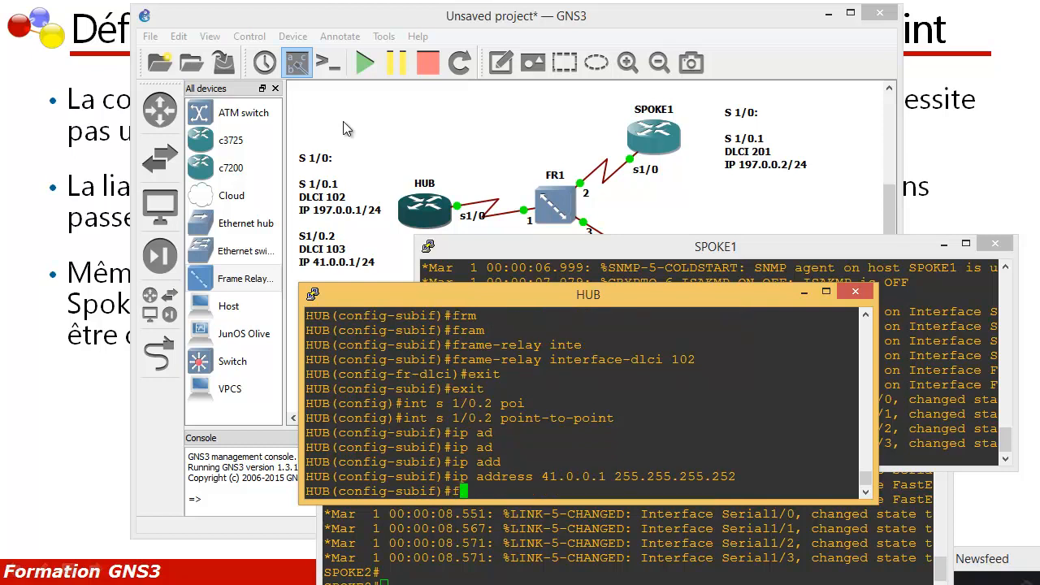
pyautogui.press('Tab')
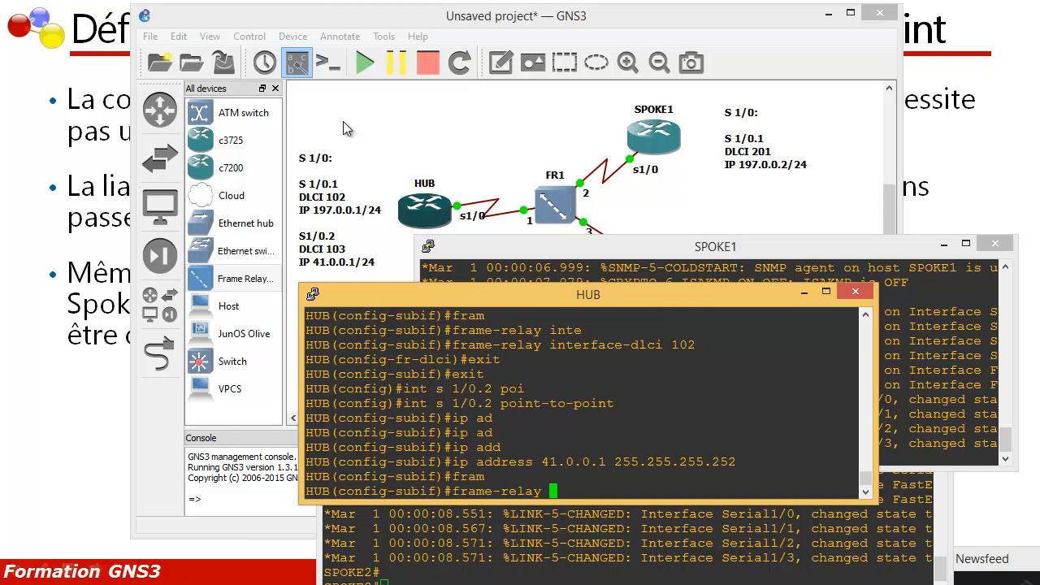
pyautogui.write('int')
pyautogui.press('Tab')
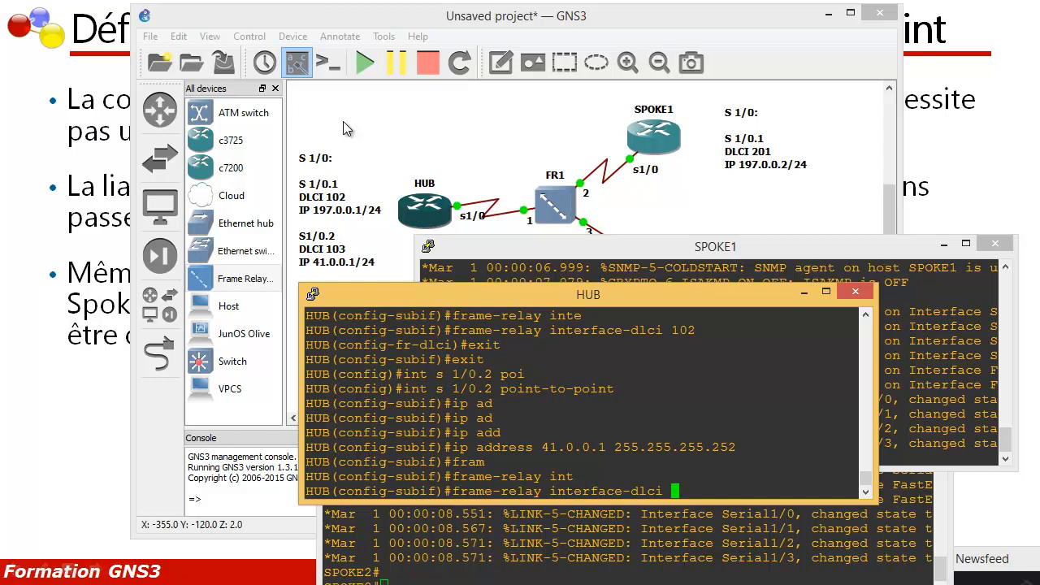
pyautogui.write('103')
pyautogui.press('Return')
pyautogui.write('exit')
pyautogui.press('Return')
pyautogui.press('Return')
pyautogui.write('exit')
pyautogui.press('Return')
pyautogui.press('Return')
pyautogui.press('Return')
pyautogui.press('Return')
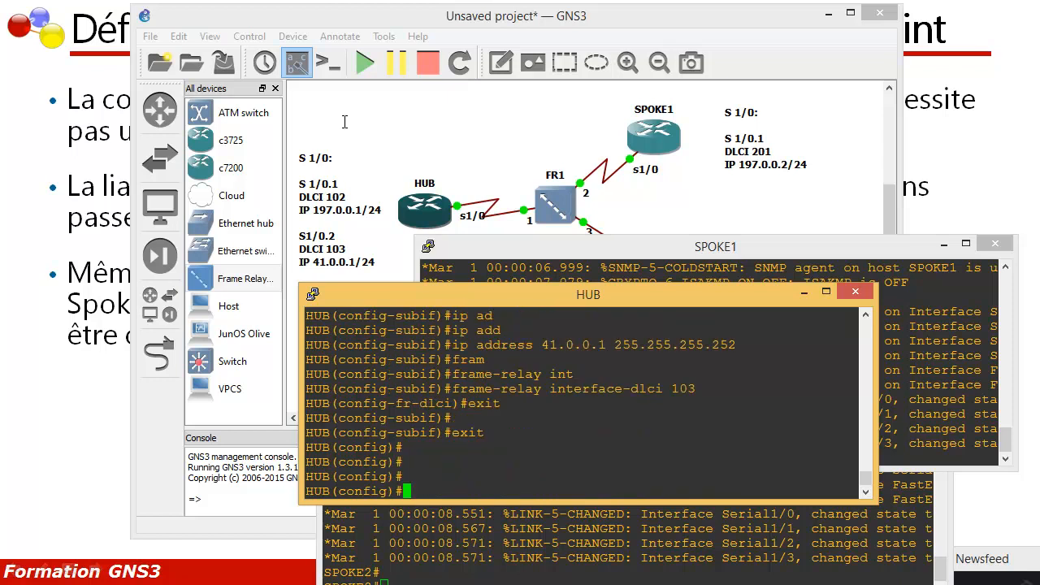
# Step: Enable EIGRP routing process 1 on HUB and advertise network 197.0.0.0
pyautogui.write('rout')
pyautogui.press('Tab')
pyautogui.write('e')
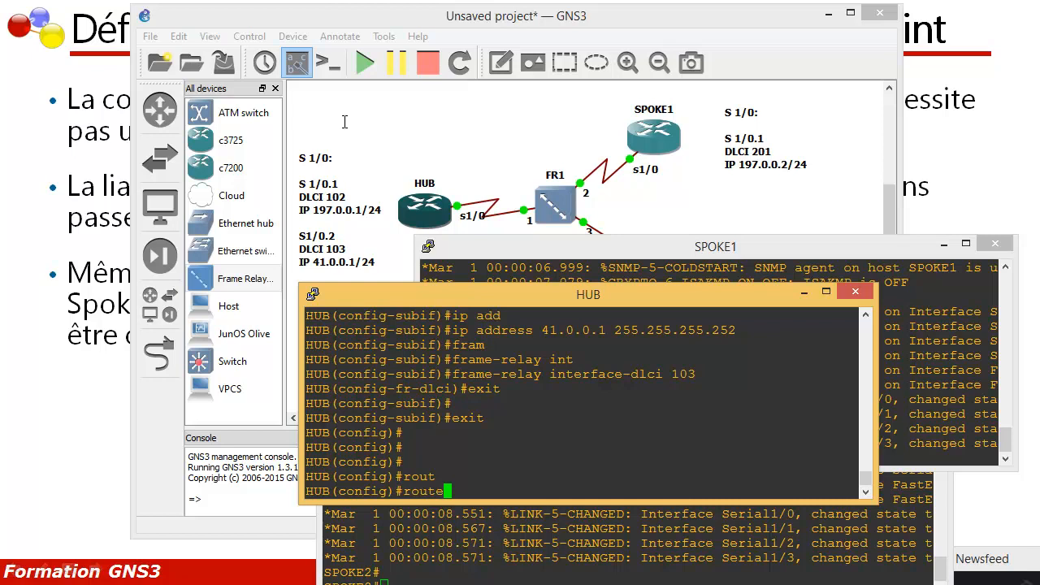
pyautogui.write('r eigrp 1')
pyautogui.press('Return')
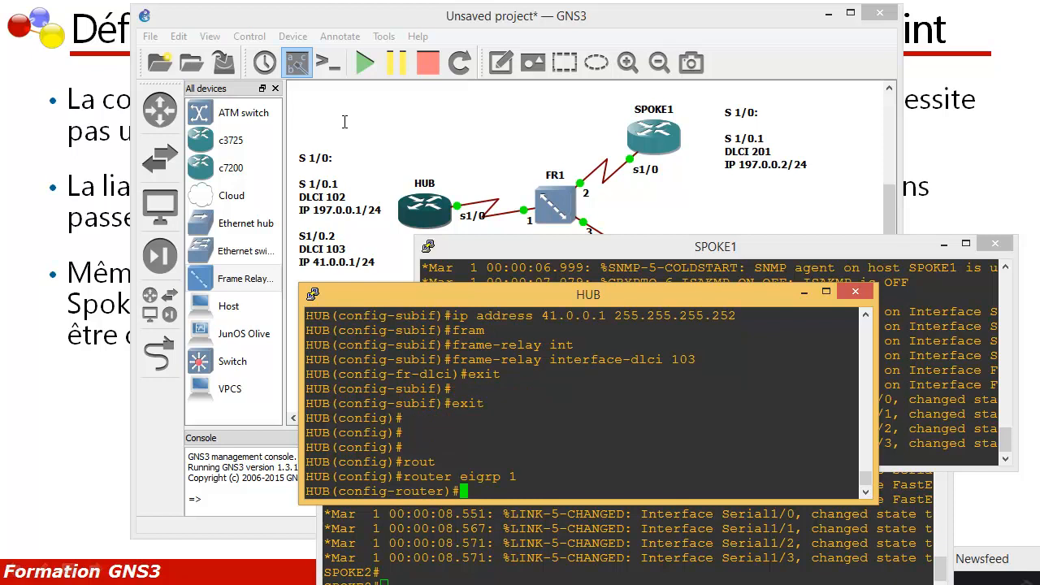
pyautogui.write('netwo')
pyautogui.press('Tab')
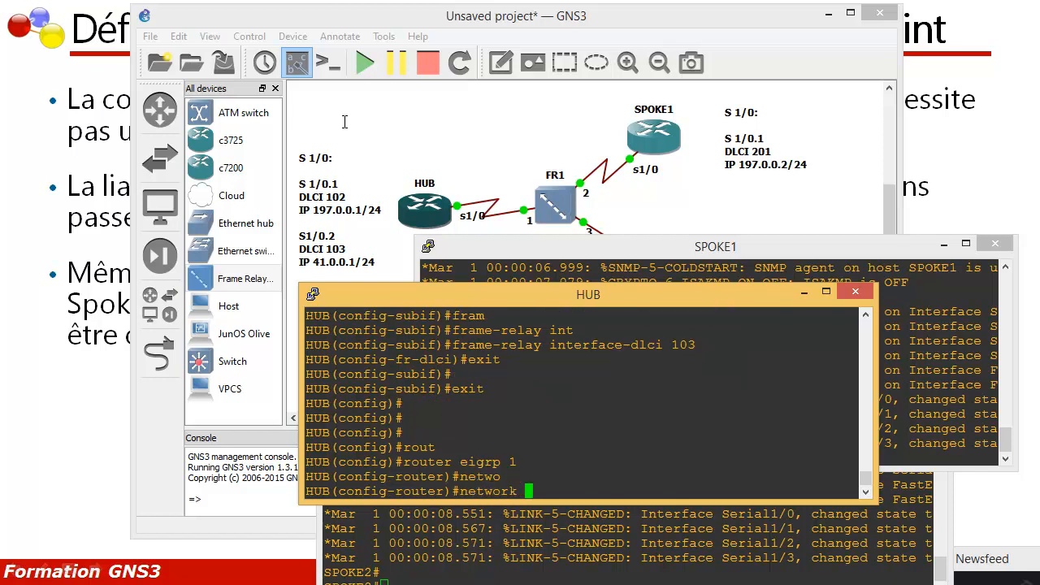
pyautogui.write('197.0.0.0')
pyautogui.press('Return')
# Step: Add network 41.0.0.0 to HUB's EIGRP 1 routing process
pyautogui.write('ne')
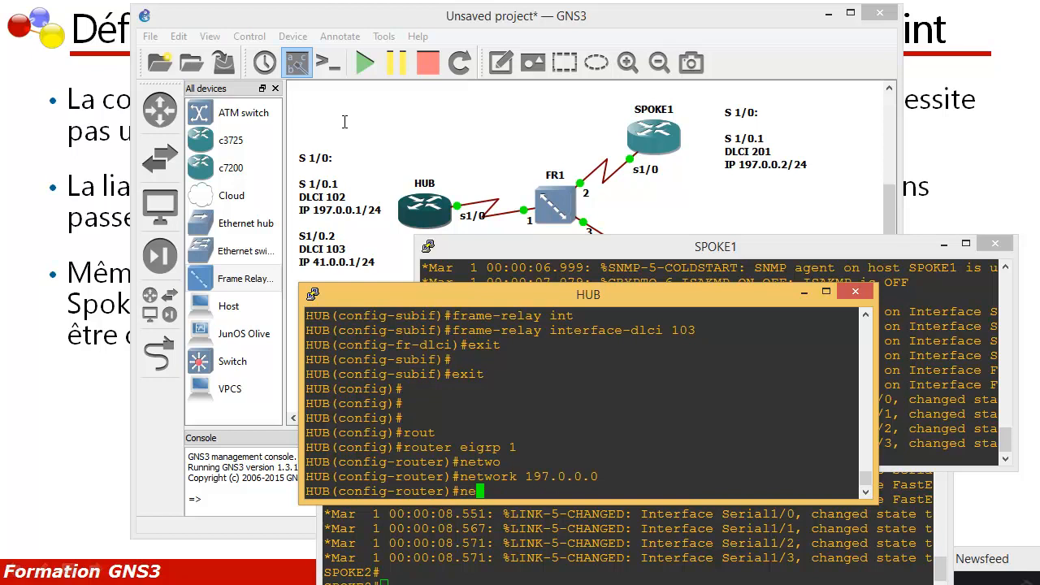
pyautogui.press('Tab')
pyautogui.write('t')
pyautogui.press('Tab')
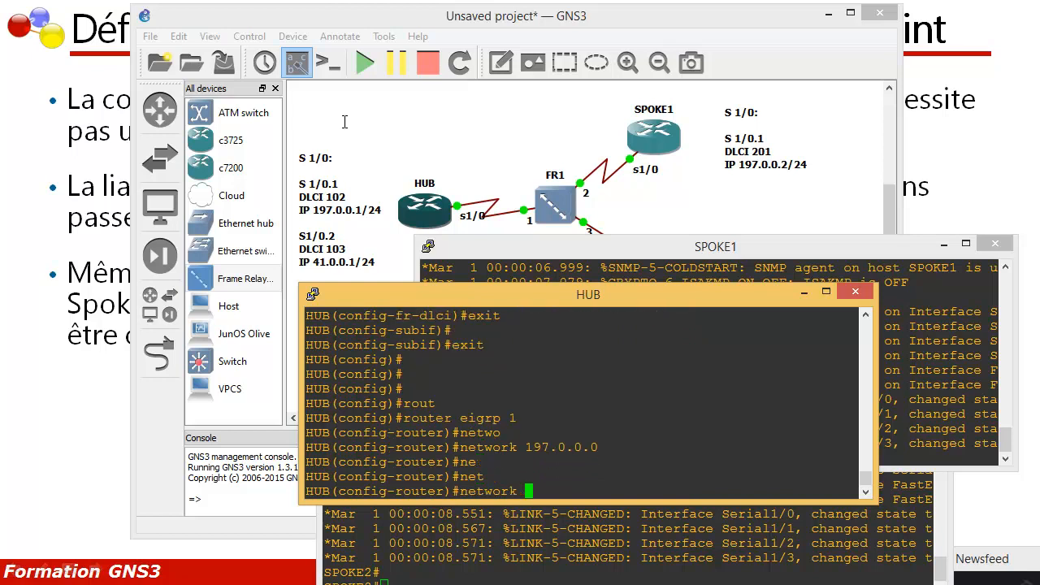
pyautogui.write('41.0.0.0')
pyautogui.press('Return')
# Step: Disable auto-summary in HUB's EIGRP 1 routing process and exit to privileged EXEC mode
pyautogui.write('no au')
pyautogui.press('Tab')
pyautogui.press('Return')
pyautogui.write('exit')
pyautogui.press('Return')
pyautogui.press('Return')
pyautogui.press('Return')
pyautogui.write('exit')
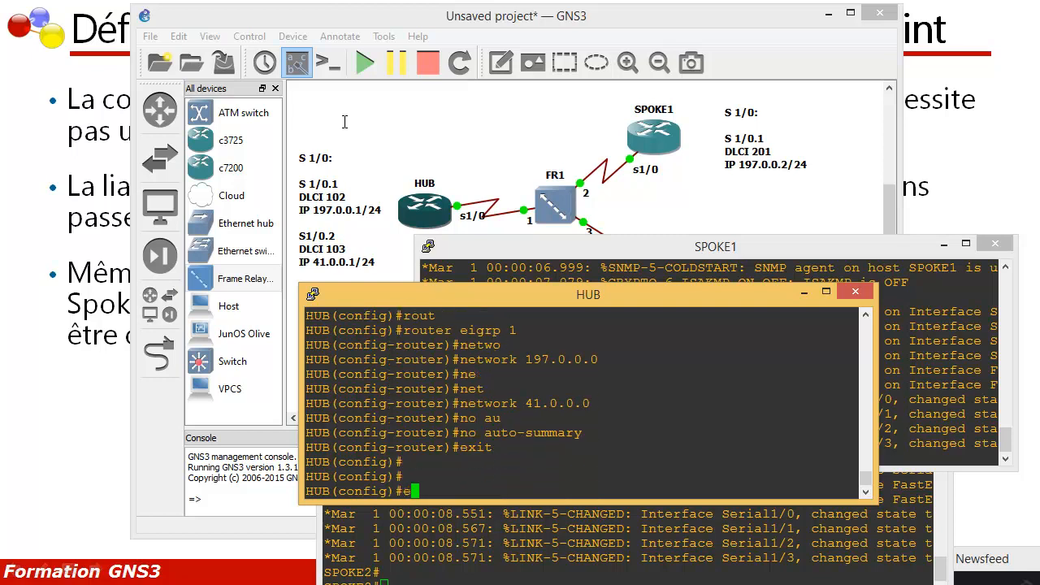
pyautogui.press('Return')
pyautogui.press('Return')
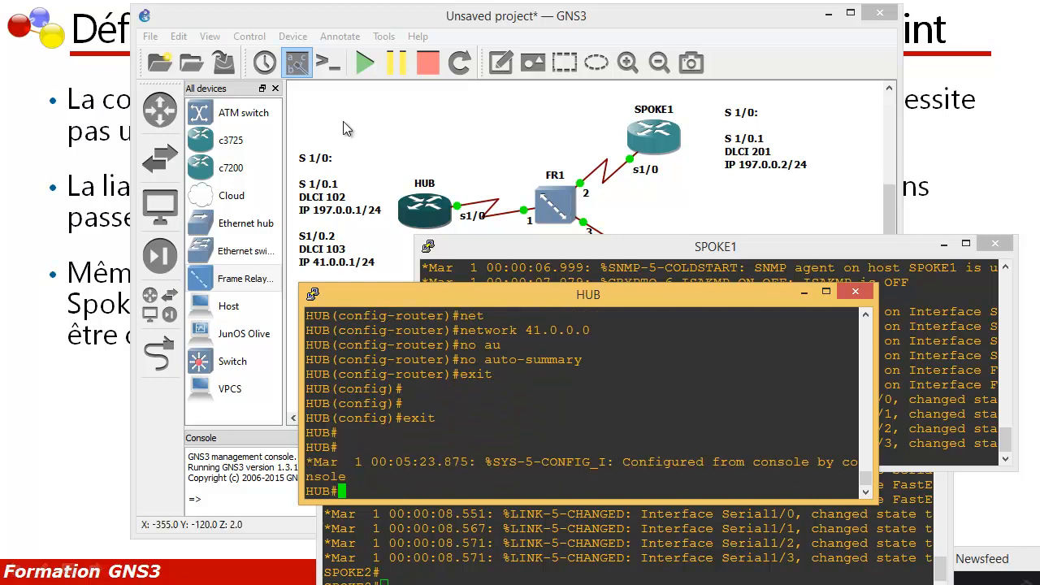
# Step: Display the frame-relay map on HUB to check its DLCI mappings
pyautogui.write('show fram')
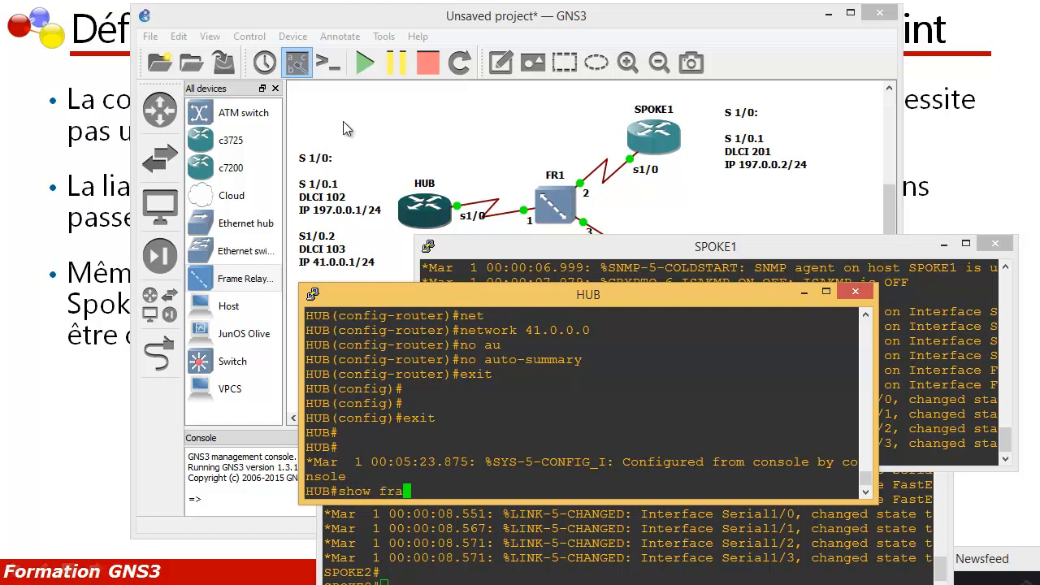
pyautogui.press('Tab')
pyautogui.write('map')
pyautogui.press('Return')
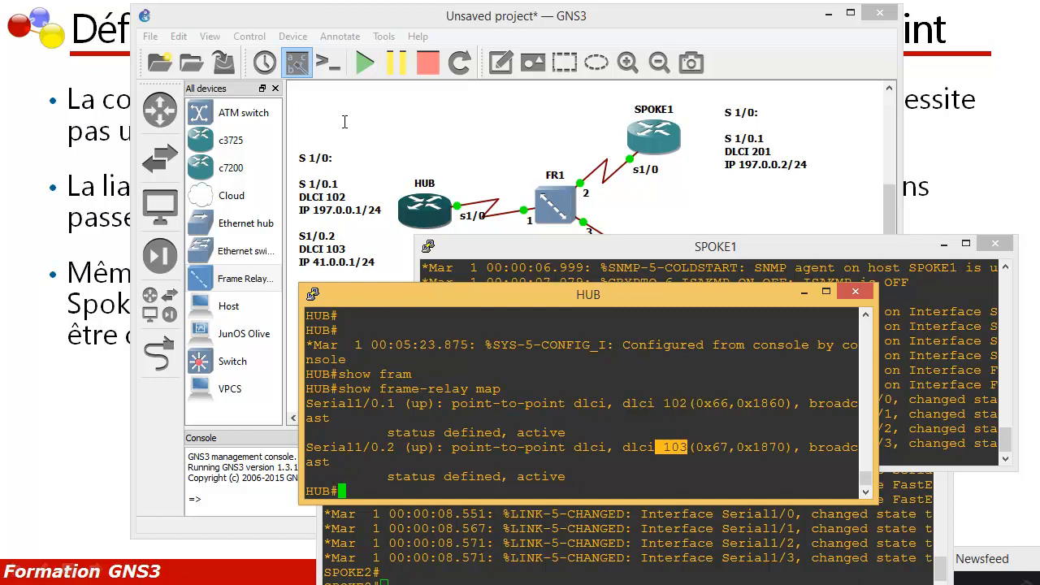
pyautogui.click(344, 128)
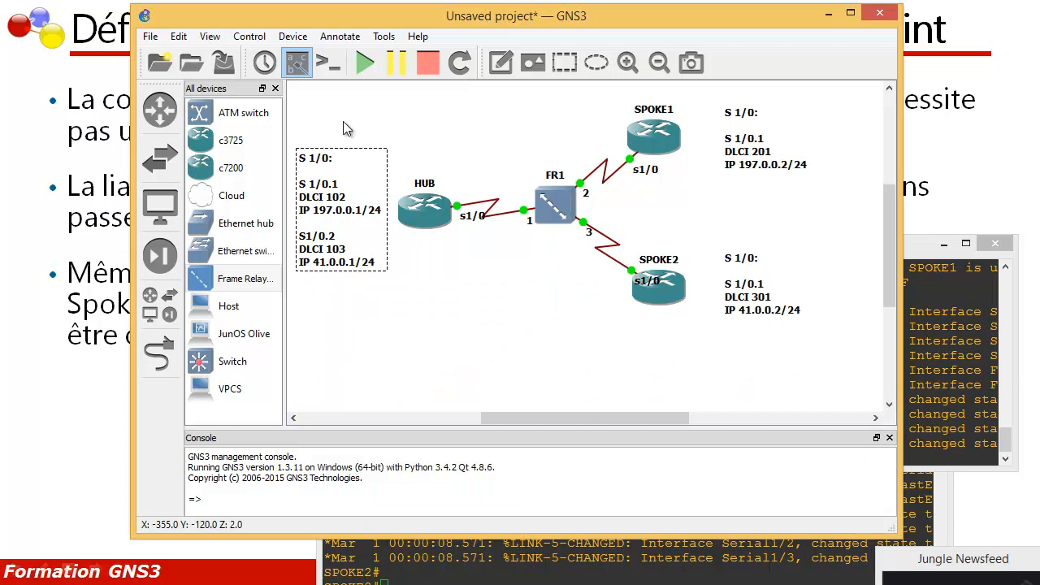
pyautogui.rightClick(338, 225)
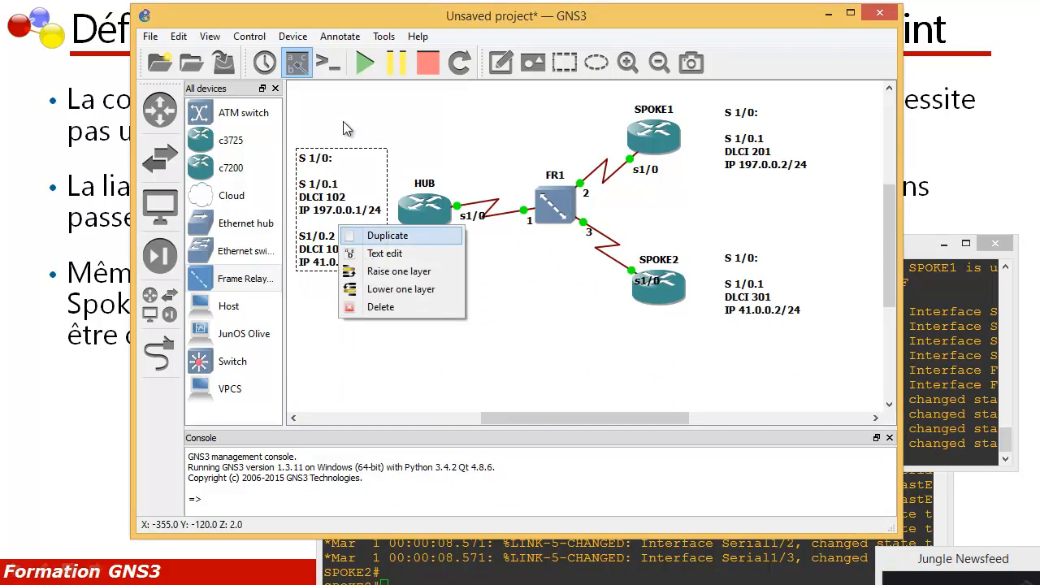
pyautogui.click(374, 234)
pyautogui.moveTo(361, 227); pyautogui.dragTo(409, 298)
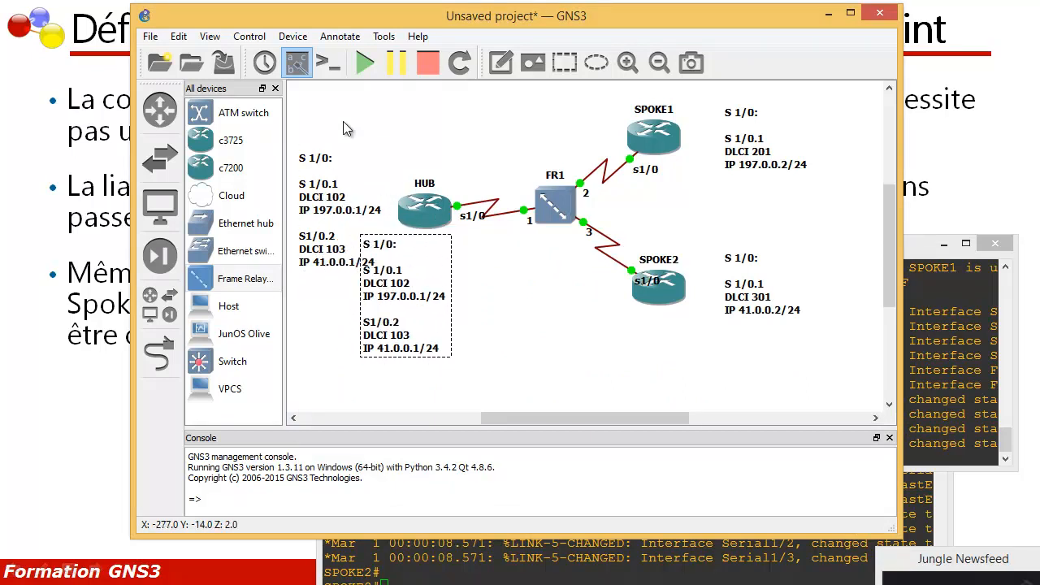
pyautogui.press('Delete')
# Step: Edit the HUB note in the GNS3 topology so 197.0.0.1 and 41.0.0.1 both have prefix /30
pyautogui.rightClick(351, 239)
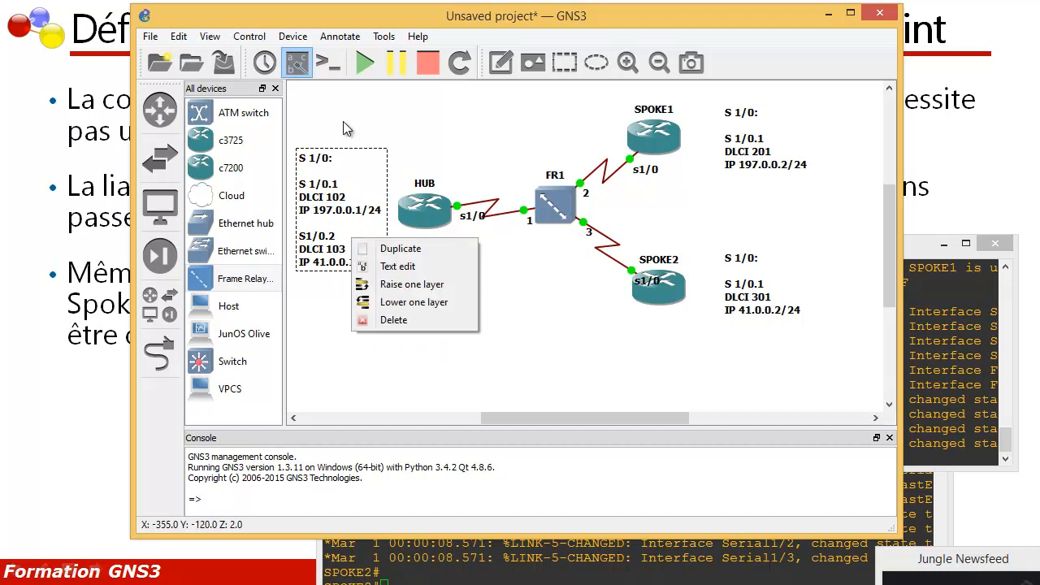
pyautogui.click(398, 267)
pyautogui.click(429, 289)
pyautogui.press('BackSpace')
pyautogui.press('BackSpace')
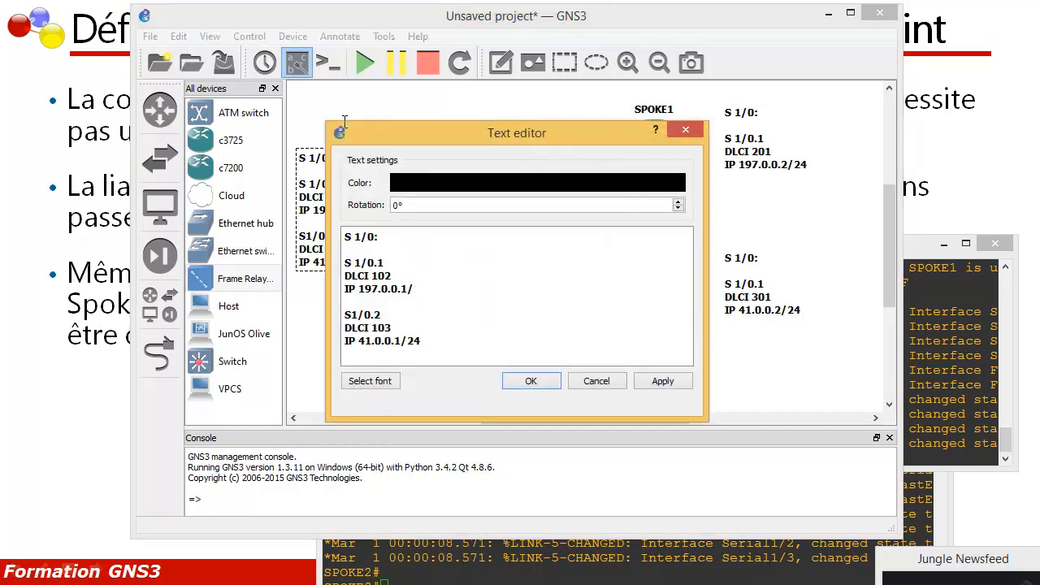
pyautogui.write('30')
pyautogui.hotkey('ctrl', 'End')
pyautogui.hotkey('shift', 'Left')
pyautogui.hotkey('shift', 'Left')
pyautogui.write('30')
pyautogui.click(531, 381)
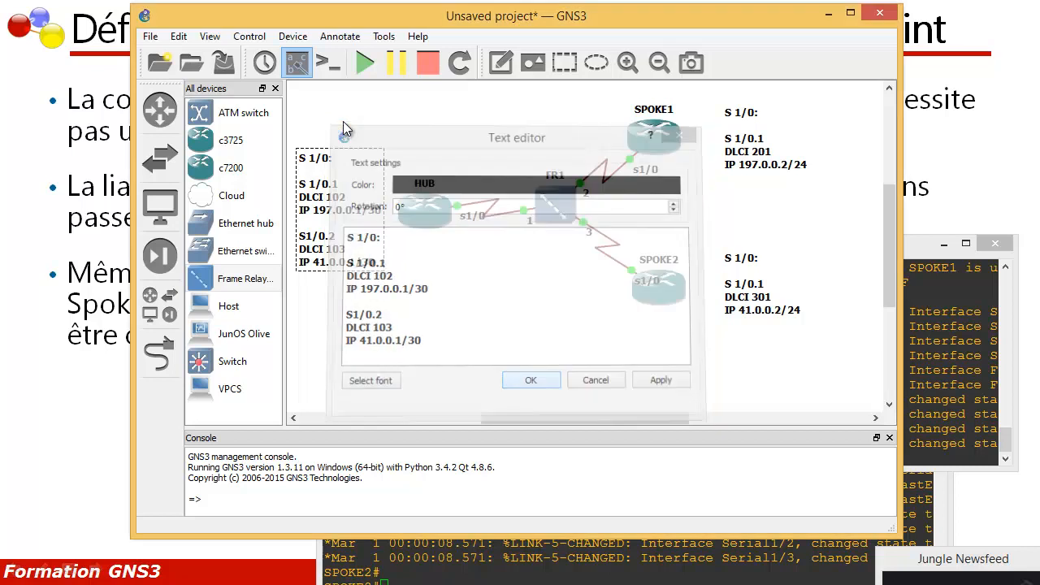
# Step: Change the prefix of 197.0.0.2 in the SPOKE1 note to /30
pyautogui.rightClick(751, 153)
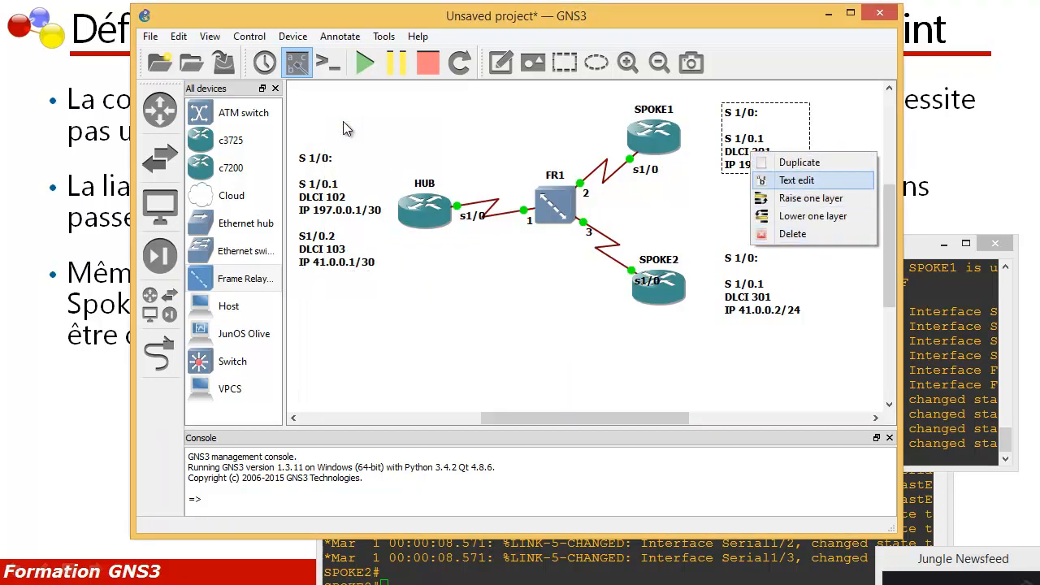
pyautogui.click(797, 179)
pyautogui.press('BackSpace')
pyautogui.press('BackSpace')
pyautogui.write('30')
pyautogui.click(531, 381)
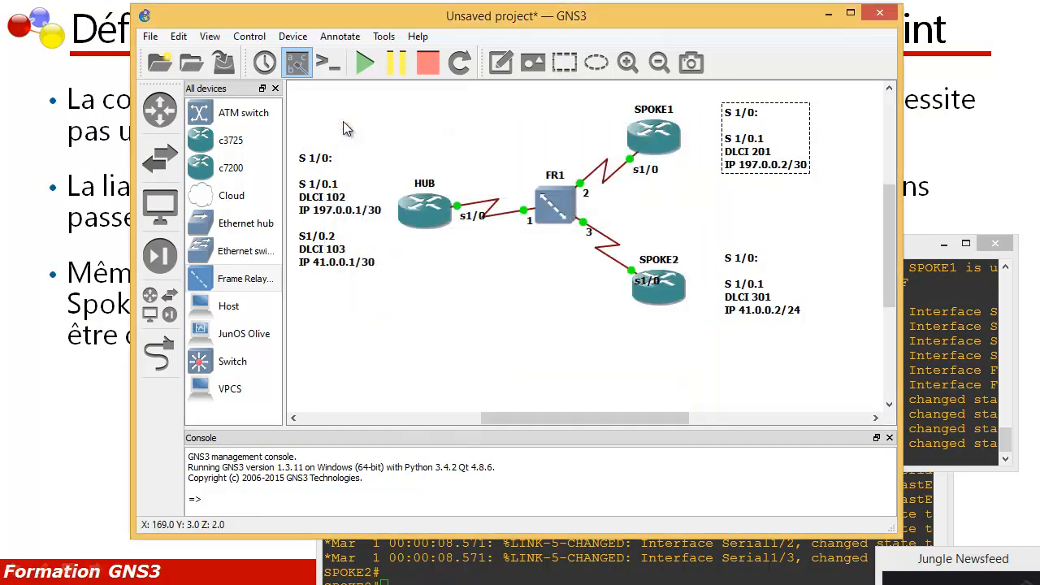
# Step: Change the prefix of 41.0.0.2 in the SPOKE2 note to /30
pyautogui.rightClick(745, 280)
pyautogui.click(791, 309)
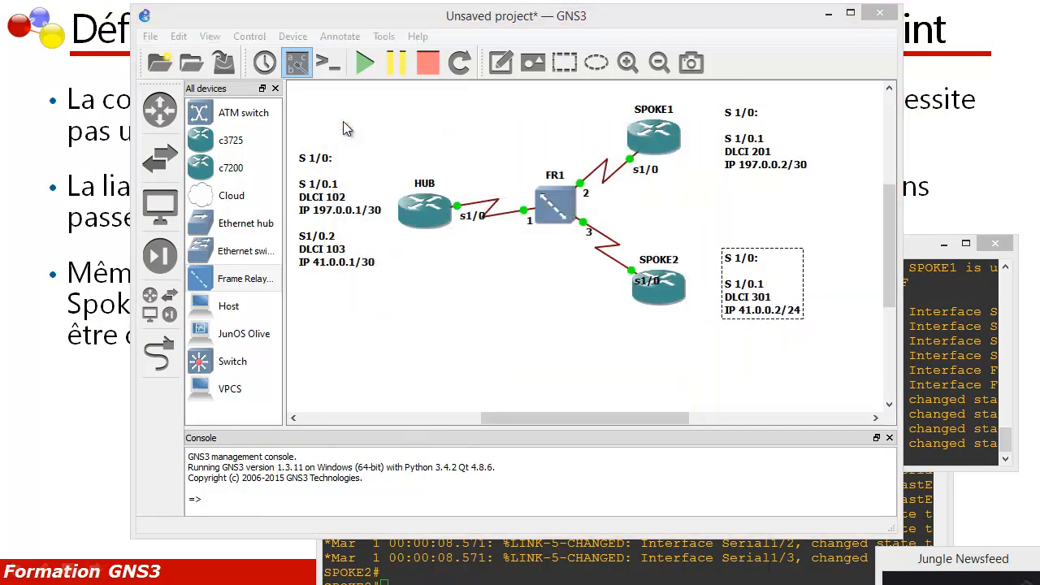
pyautogui.press('BackSpace')
pyautogui.press('BackSpace')
pyautogui.write('30')
pyautogui.click(663, 381)
pyautogui.click(531, 381)
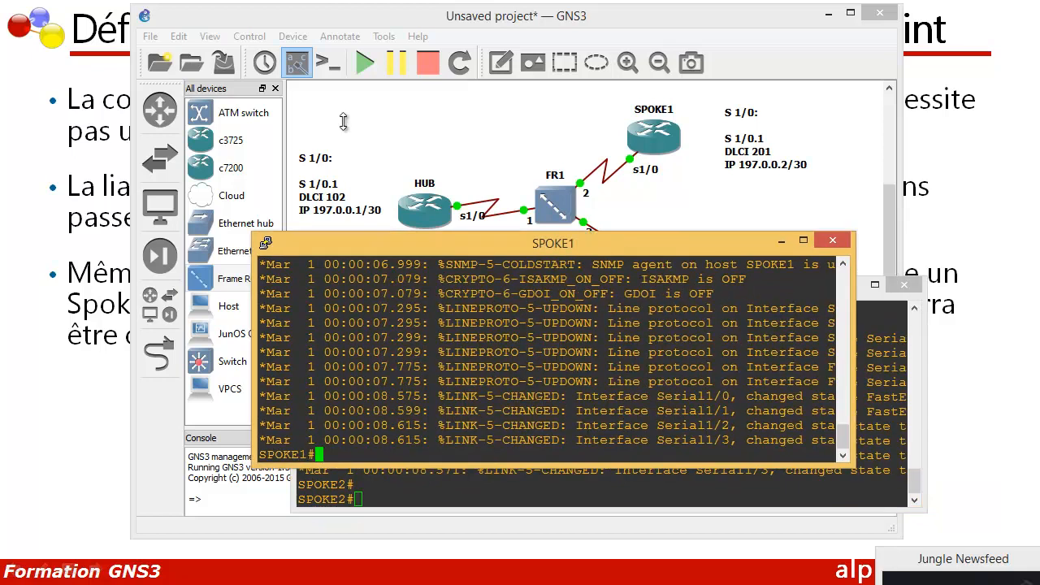
# Step: Enter interface s 1/0 configuration on SPOKE1 and enable the interface with no shutdown
pyautogui.write('conf t')
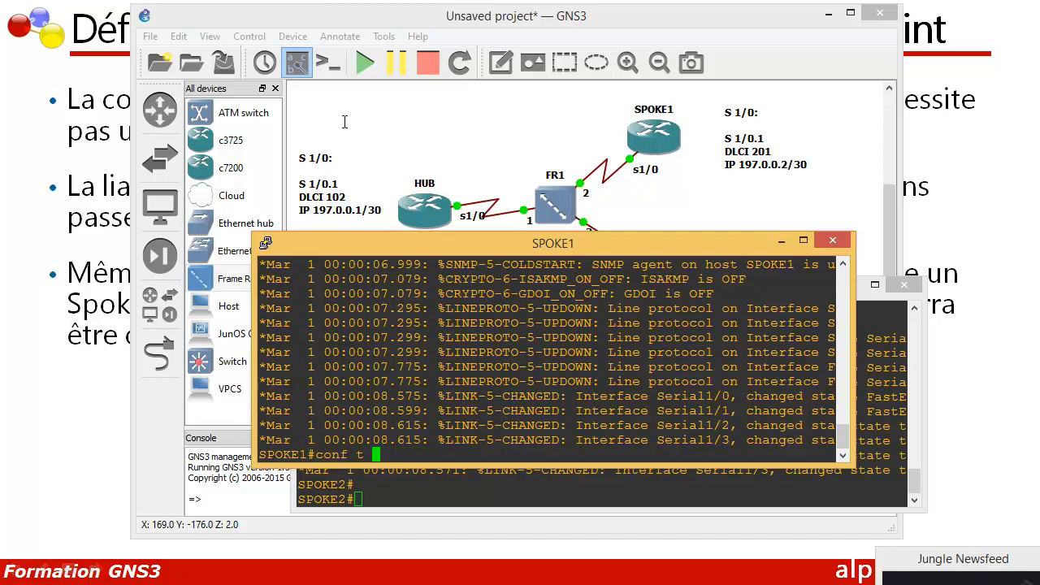
pyautogui.press('Return')
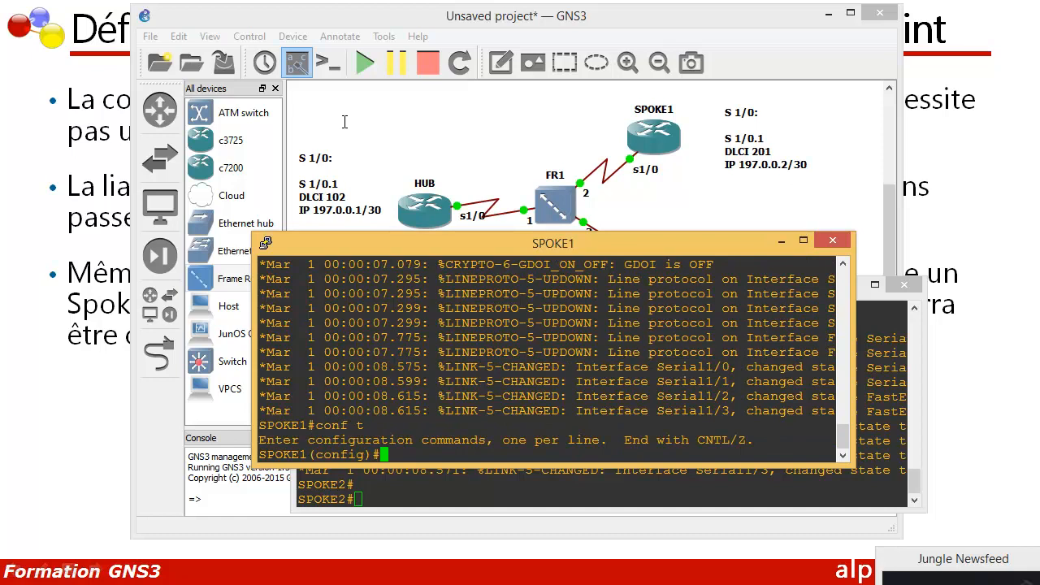
pyautogui.write('int s 1/0')
pyautogui.press('Return')
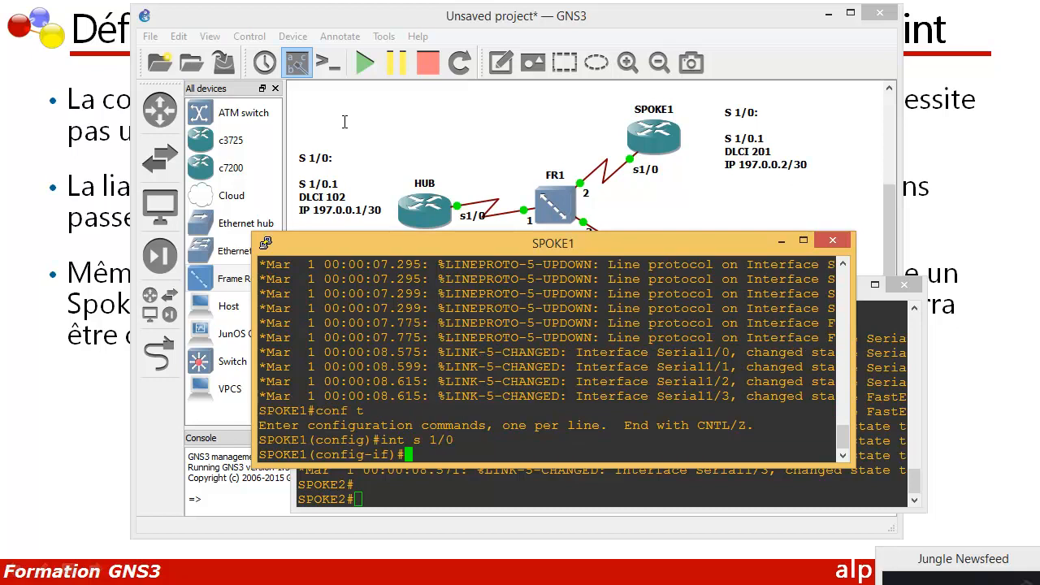
pyautogui.write('no h')
pyautogui.press('Tab')
pyautogui.press('BackSpace')
pyautogui.write('sh')
pyautogui.press('Tab')
pyautogui.press('Return')
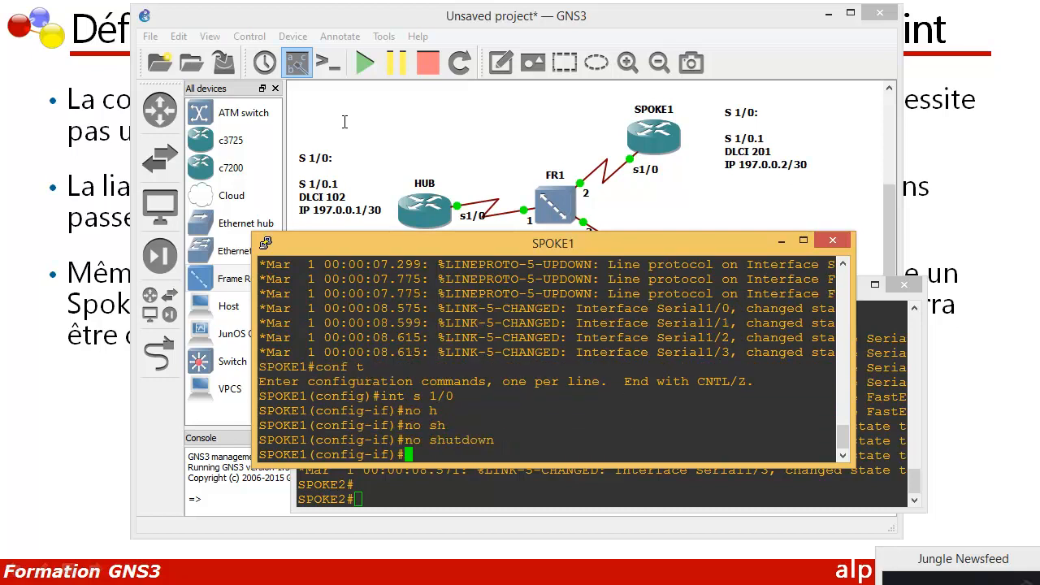
# Step: Set frame-relay encapsulation on SPOKE1's interface s 1/0
pyautogui.write('en')
pyautogui.press('Tab')
pyautogui.write('fr')
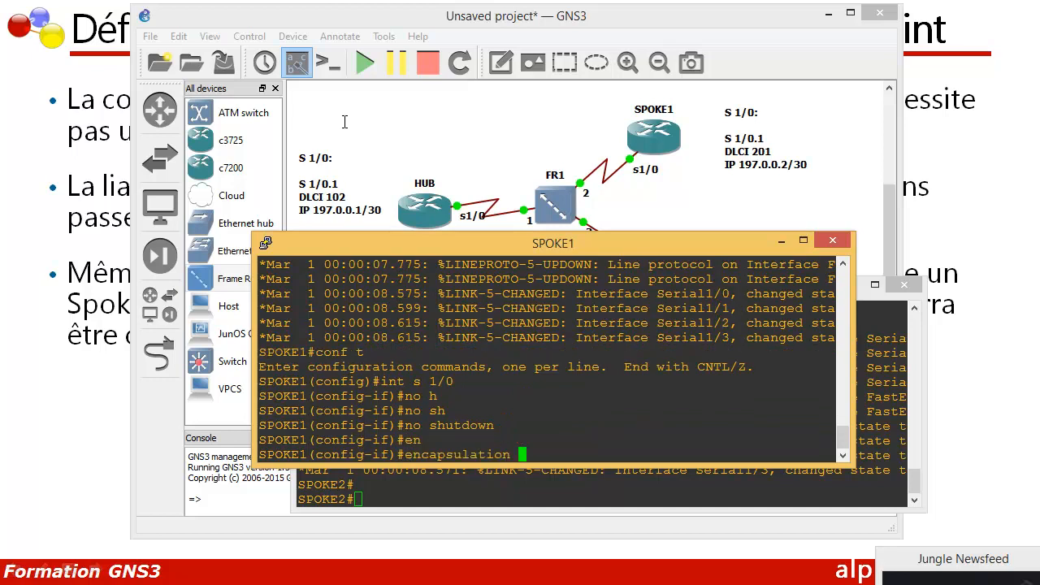
pyautogui.press('Tab')
pyautogui.press('Return')
pyautogui.press('Up')
pyautogui.press('Return')
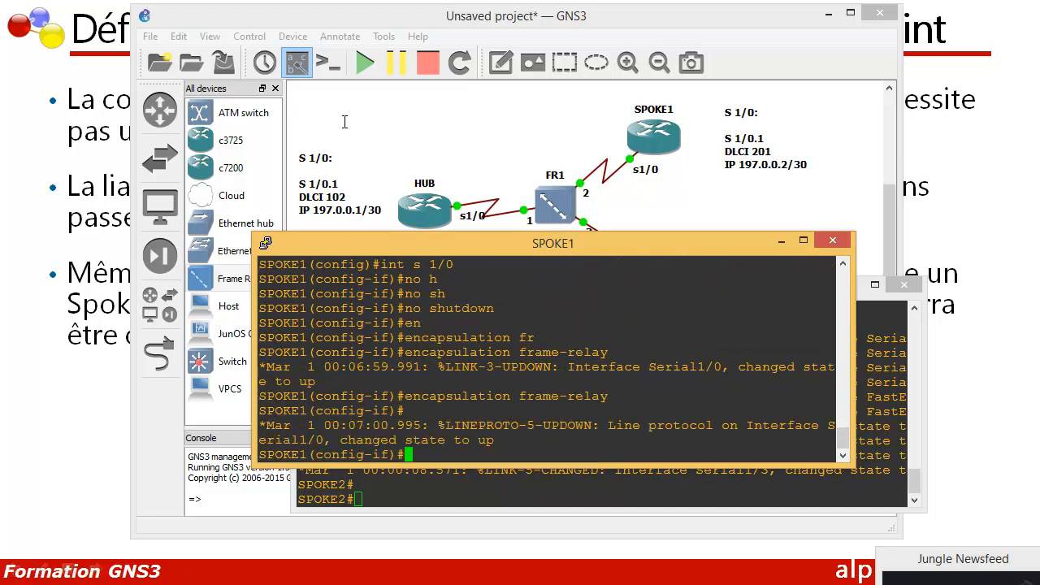
# Step: Create subinterface s 1/0.1 on SPOKE1 as point-to-point
pyautogui.write('exit')
pyautogui.press('Return')
pyautogui.write('int s 1/')
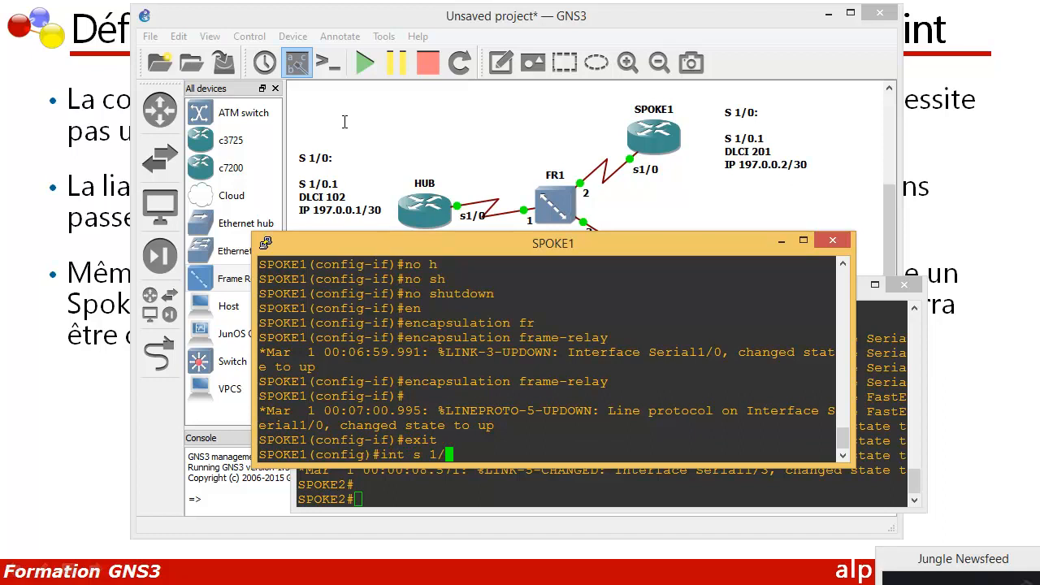
pyautogui.write('0.1 poi')
pyautogui.press('Tab')
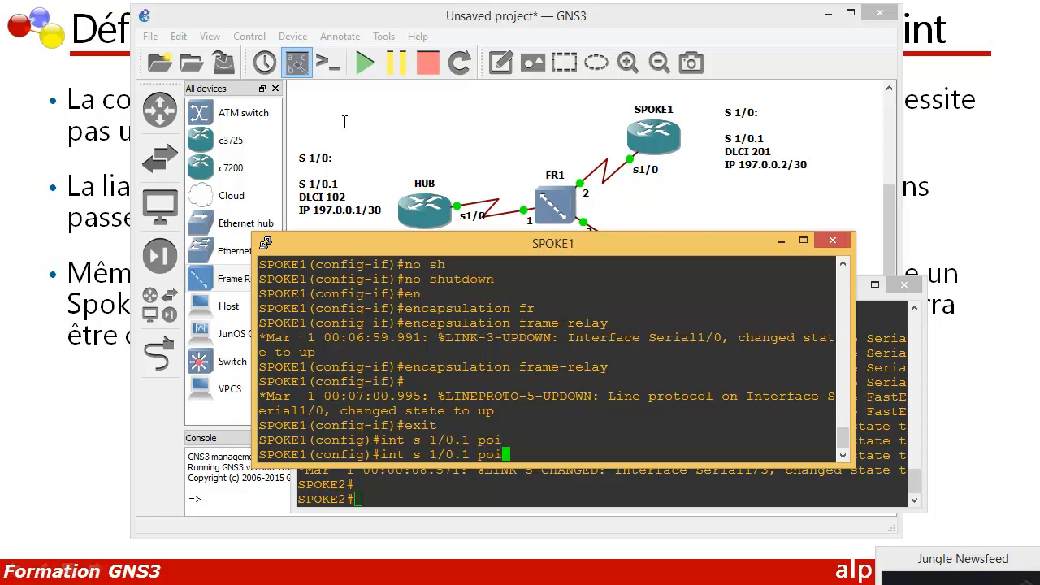
pyautogui.press('Return')
# Step: Assign IP address 197.0.0.2 with mask 255.255.255.252 to SPOKE1's subinterface s 1/0.1
pyautogui.write('ip')
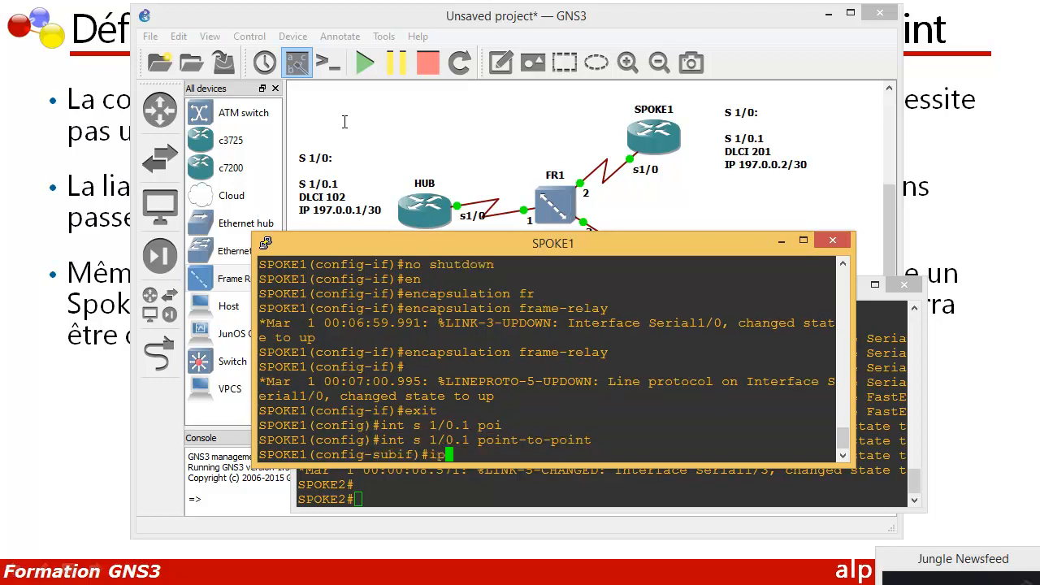
pyautogui.write(' add')
pyautogui.press('Tab')
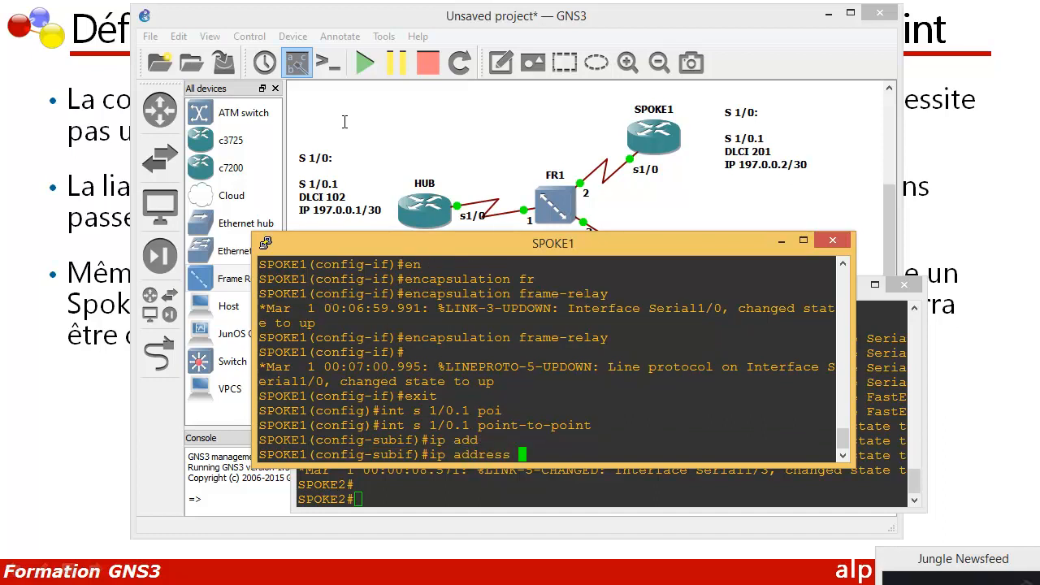
pyautogui.write('197.0.0.2 255.255.255.25')
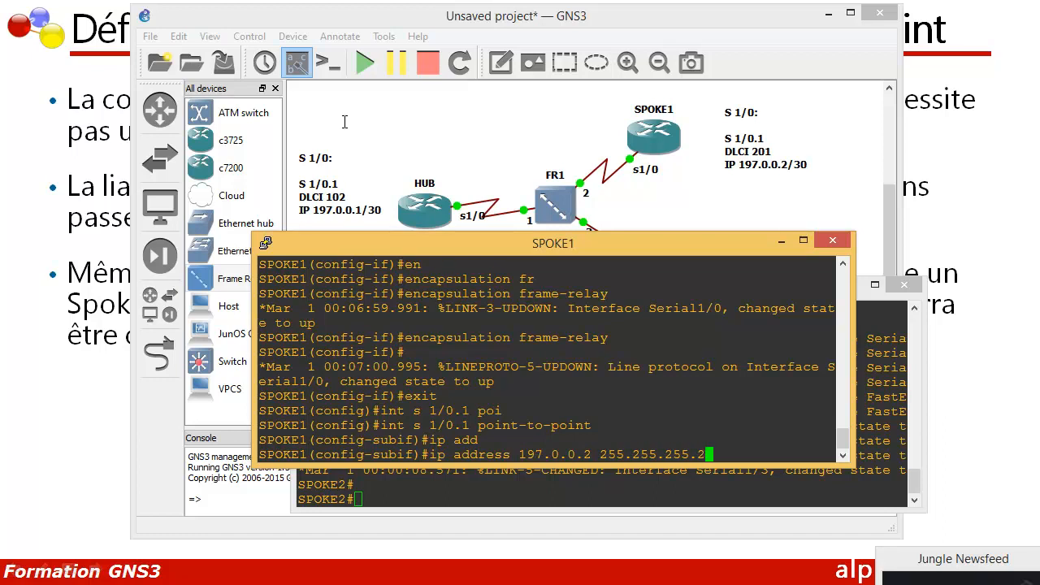
pyautogui.write('2')
pyautogui.press('Return')
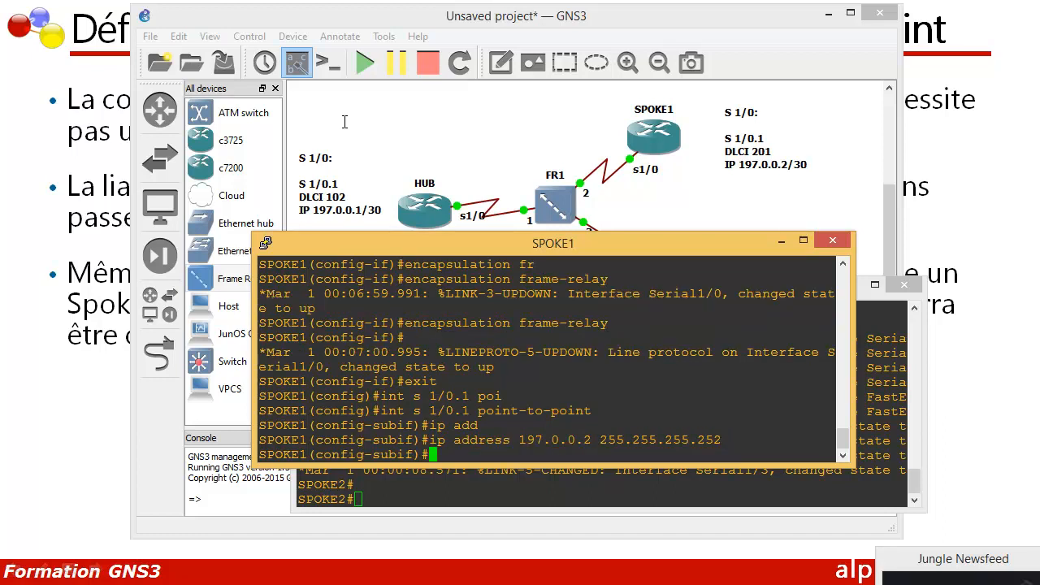
# Step: Assign frame-relay interface-dlci 201 to SPOKE1's subinterface s 1/0.1
pyautogui.write('frm')
pyautogui.press('Tab')
pyautogui.press('BackSpace')
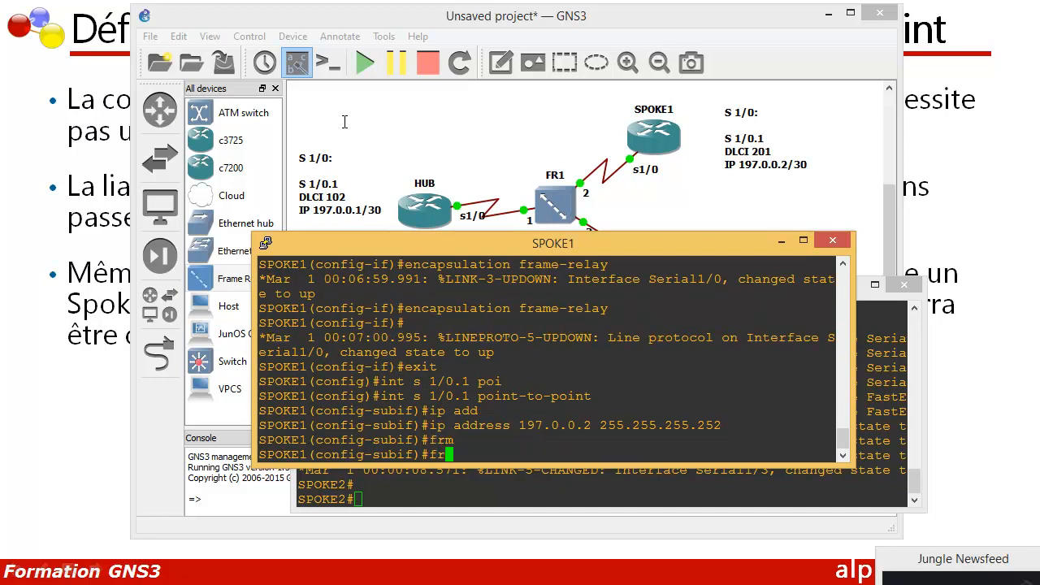
pyautogui.write('am')
pyautogui.press('Tab')
pyautogui.write('in')
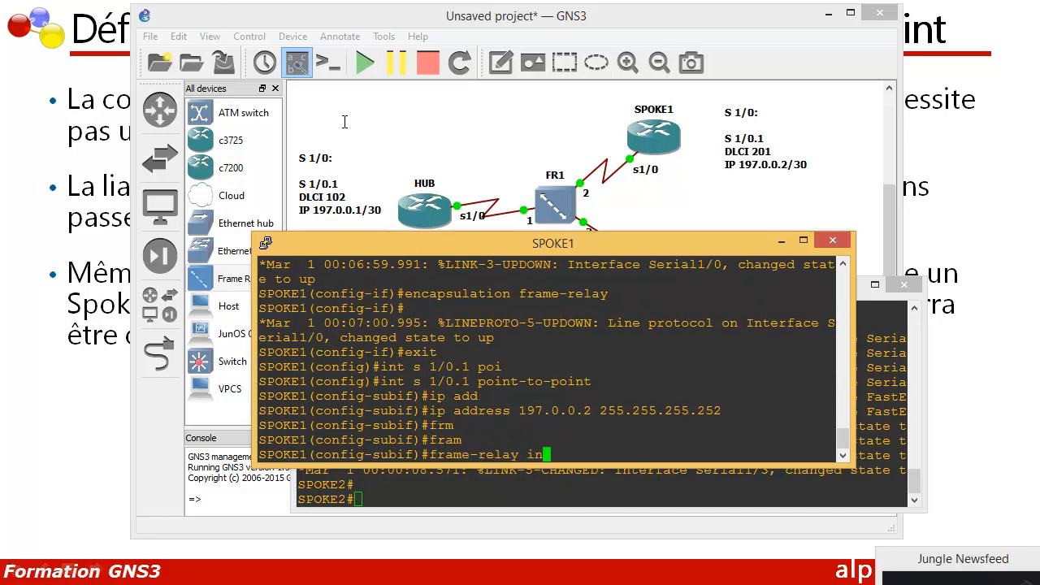
pyautogui.write('t')
pyautogui.press('Tab')
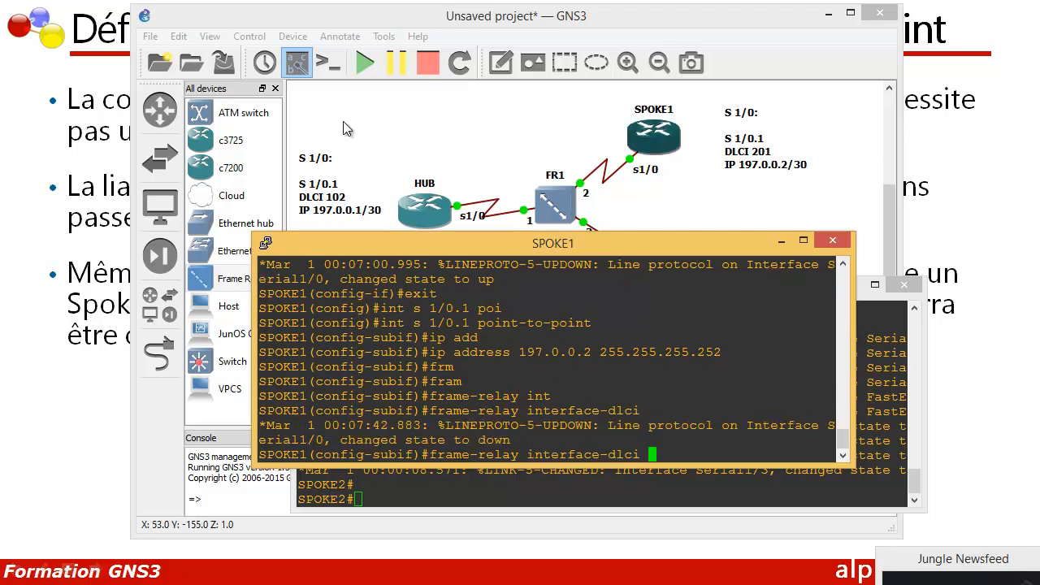
pyautogui.write('201')
pyautogui.press('Return')
# Step: Exit DLCI and subinterface configuration on SPOKE1 to return to global configuration mode
pyautogui.write('exit')
pyautogui.press('Return')
pyautogui.press('Return')
pyautogui.press('Return')
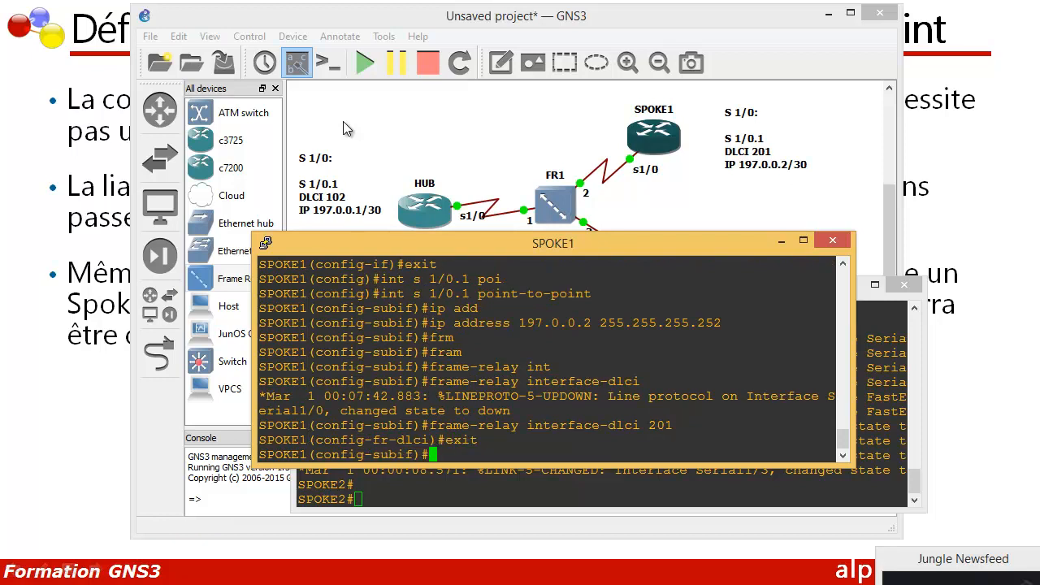
pyautogui.write('exit')
pyautogui.press('Return')
pyautogui.press('Return')
pyautogui.press('Return')
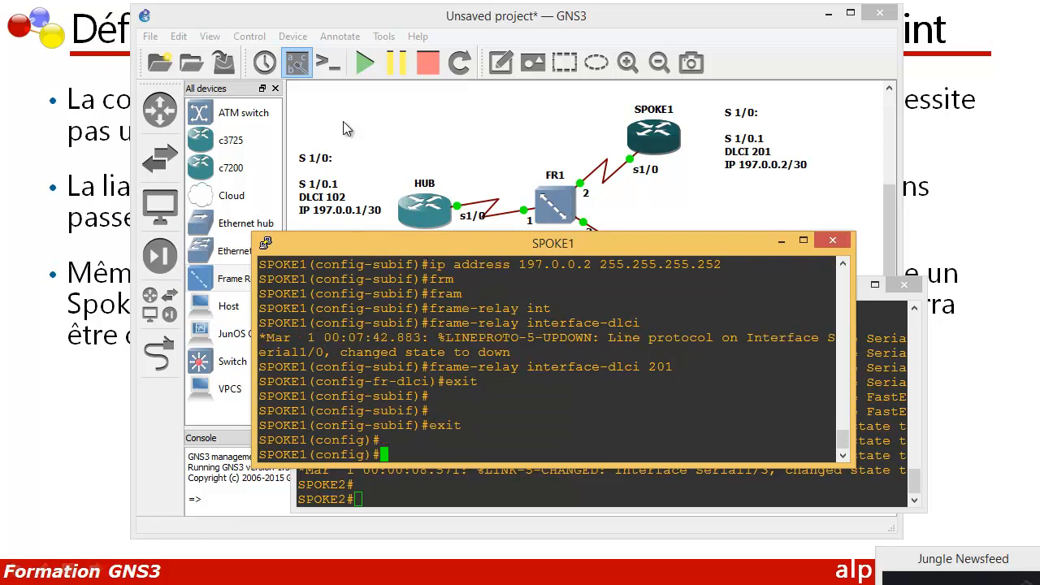
# Step: Enable EIGRP routing process 1 on SPOKE1
pyautogui.write('e')
pyautogui.press('BackSpace')
pyautogui.write('rou')
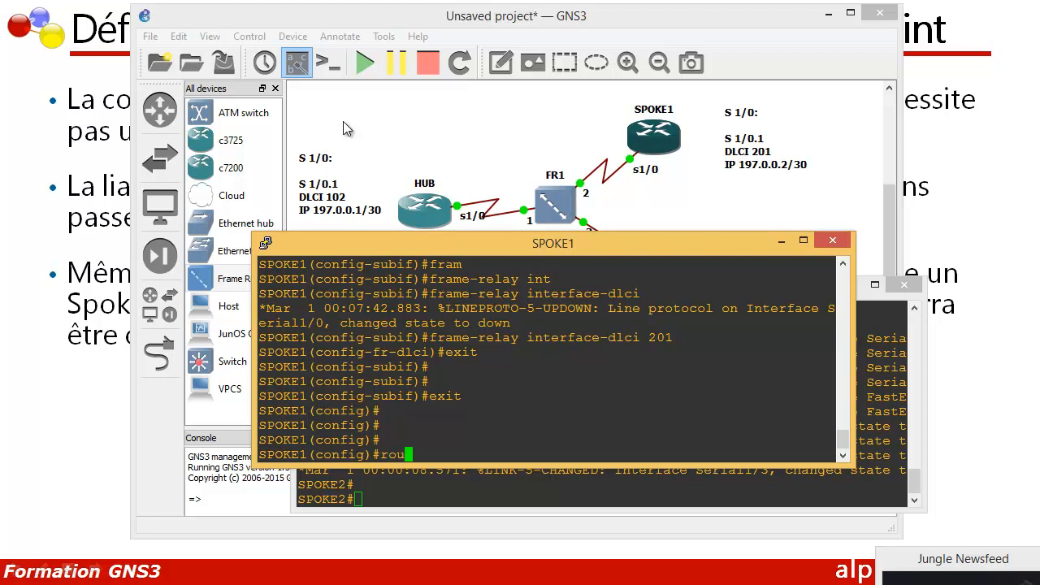
pyautogui.write('te')
pyautogui.press('Tab')
pyautogui.write('r')
pyautogui.press('Tab')
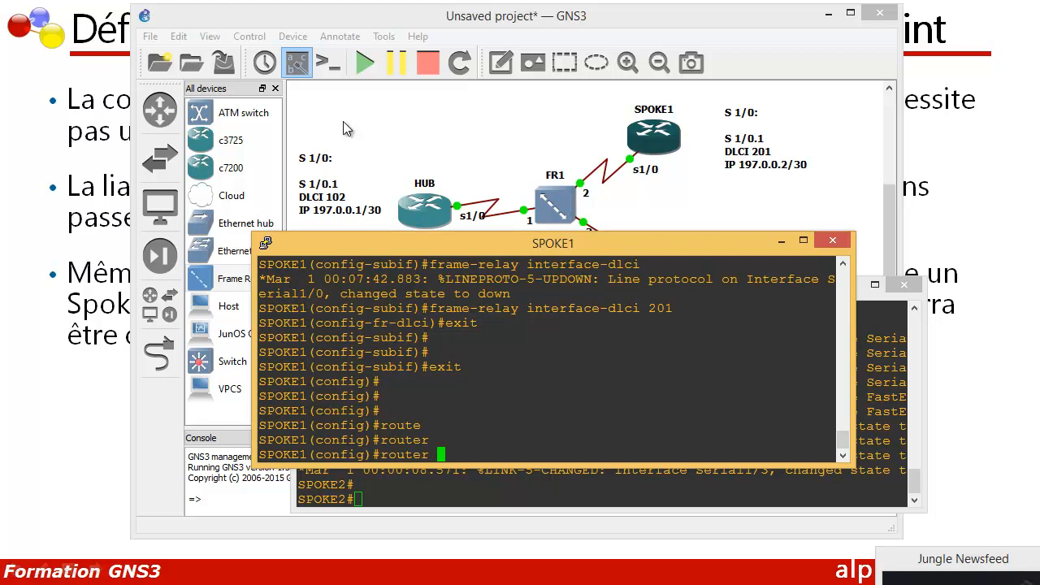
pyautogui.write('eigrp 1')
pyautogui.press('Return')
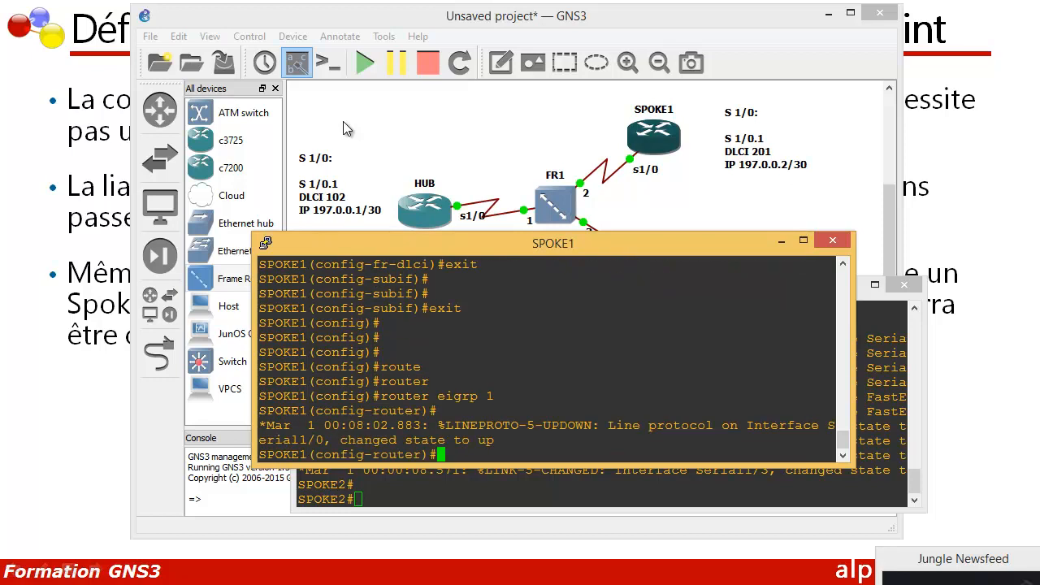
pyautogui.press('Return')
pyautogui.press('Return')
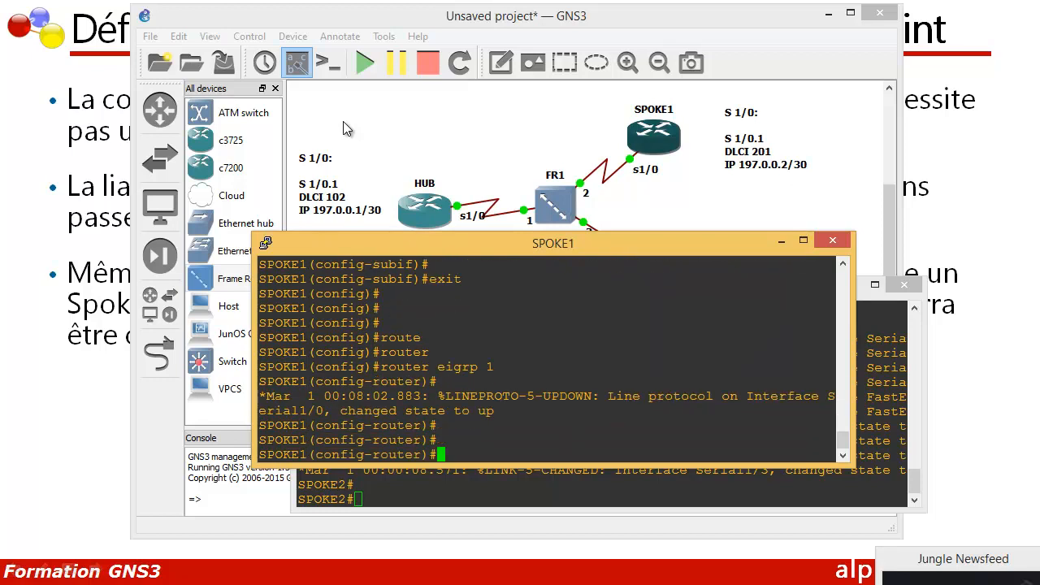
# Step: Advertise network 197.0.0.0 in SPOKE1's EIGRP process and disable automatic route summarization
pyautogui.write('net')
pyautogui.press('Tab')
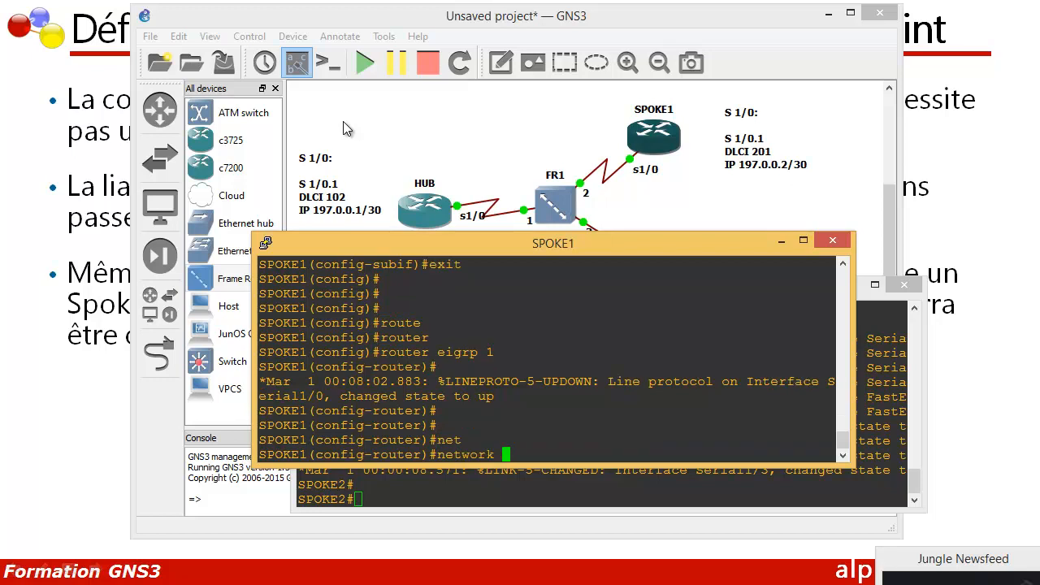
pyautogui.write('197.0.0.0')
pyautogui.press('Return')
pyautogui.write('no au')
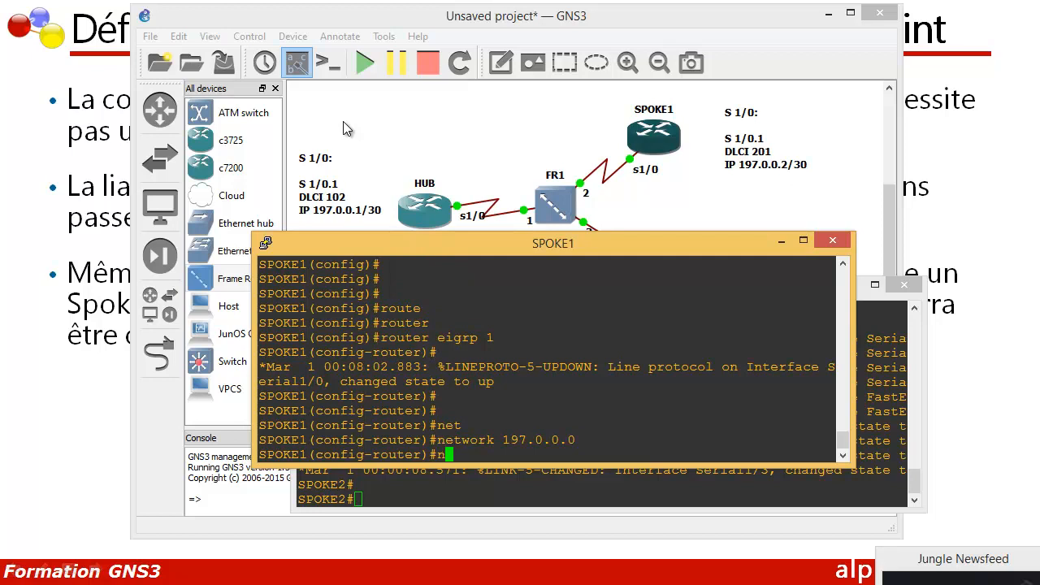
pyautogui.press('Tab')
pyautogui.press('Return')
# Step: Exit router and global configuration on SPOKE1 to return to privileged EXEC mode
pyautogui.write('exit')
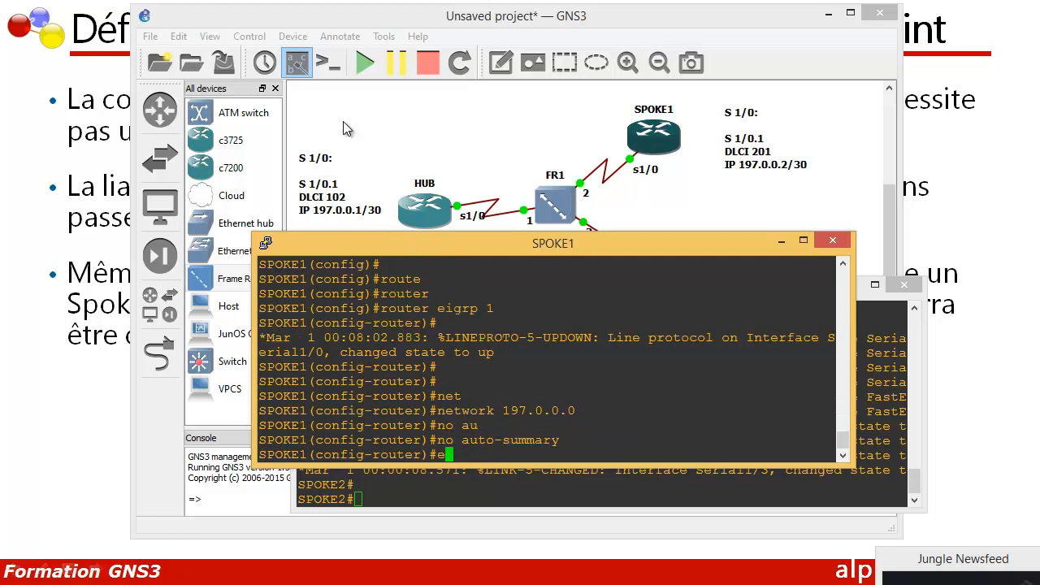
pyautogui.press('Return')
pyautogui.press('Return')
pyautogui.press('Return')
pyautogui.write('exit')
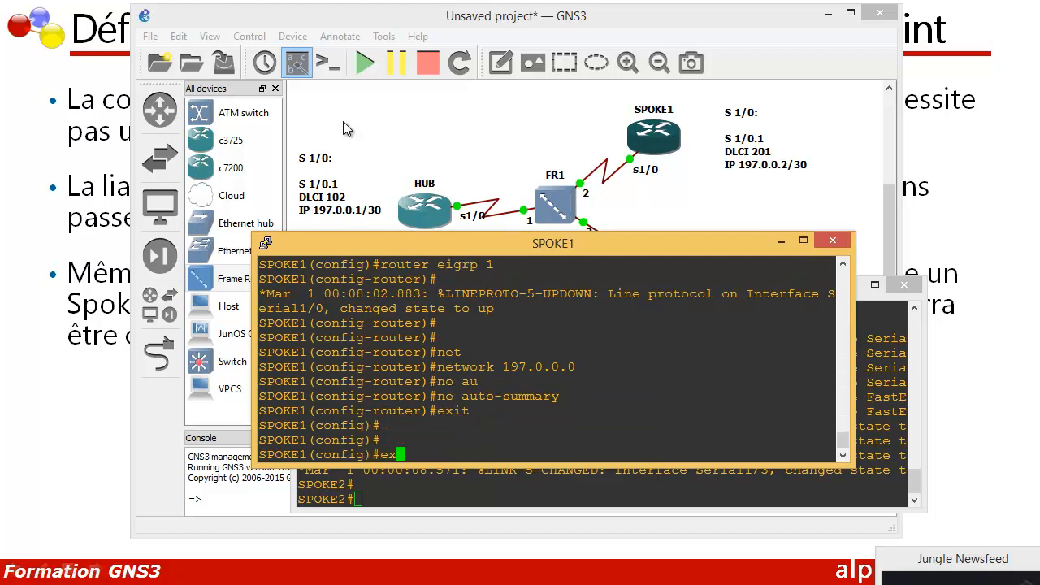
pyautogui.press('Return')
pyautogui.press('Return')
pyautogui.press('Return')
pyautogui.press('Return')
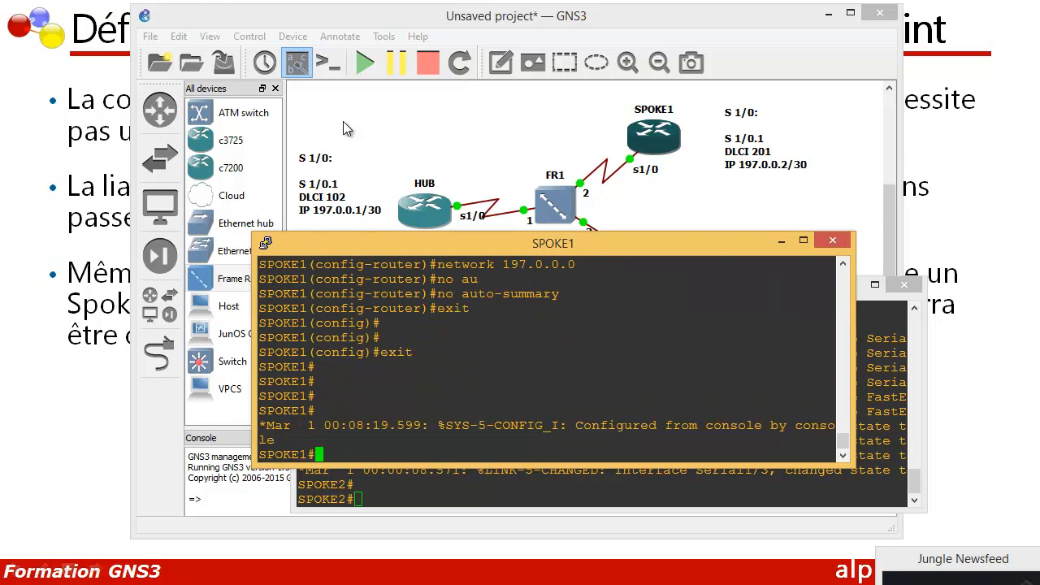
# Step: Display SPOKE1's Frame Relay map and examine the DLCI listed for its subinterface
pyautogui.write('show fram')
pyautogui.press('Tab')
pyautogui.write('map')
pyautogui.press('Return')
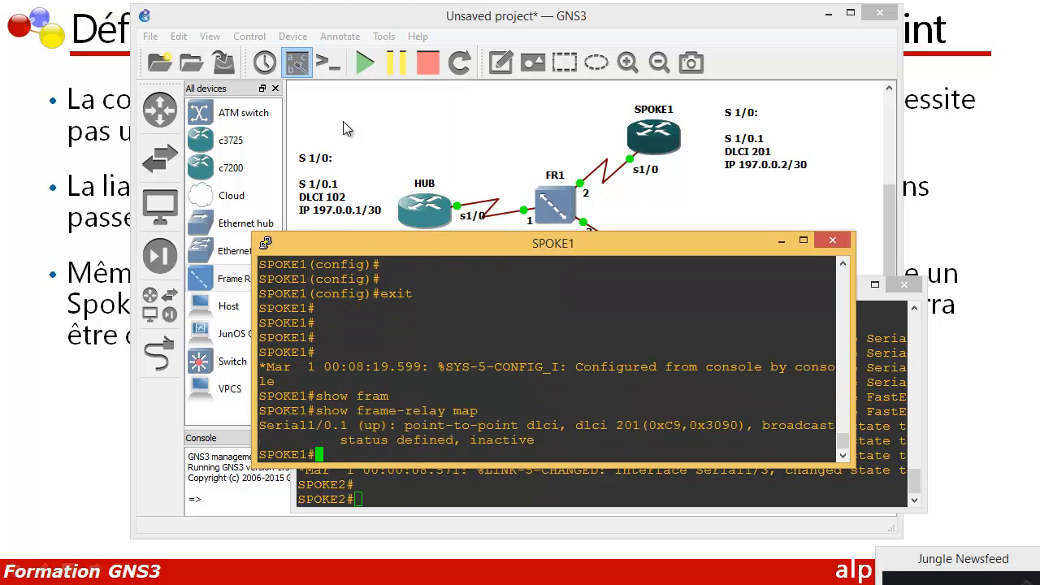
pyautogui.press('Return')
pyautogui.press('Return')
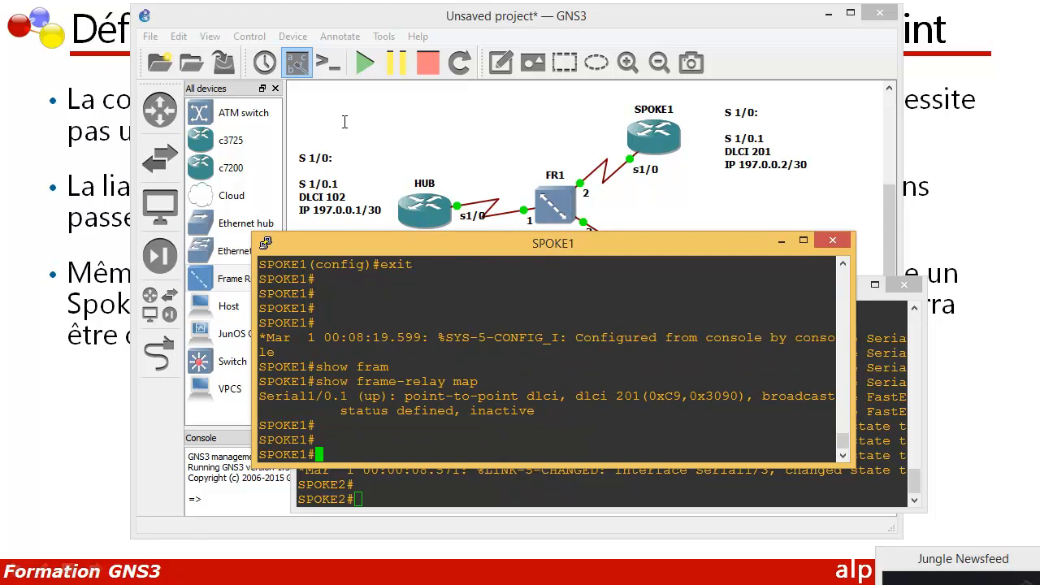
pyautogui.moveTo(617, 396); pyautogui.dragTo(648, 397)
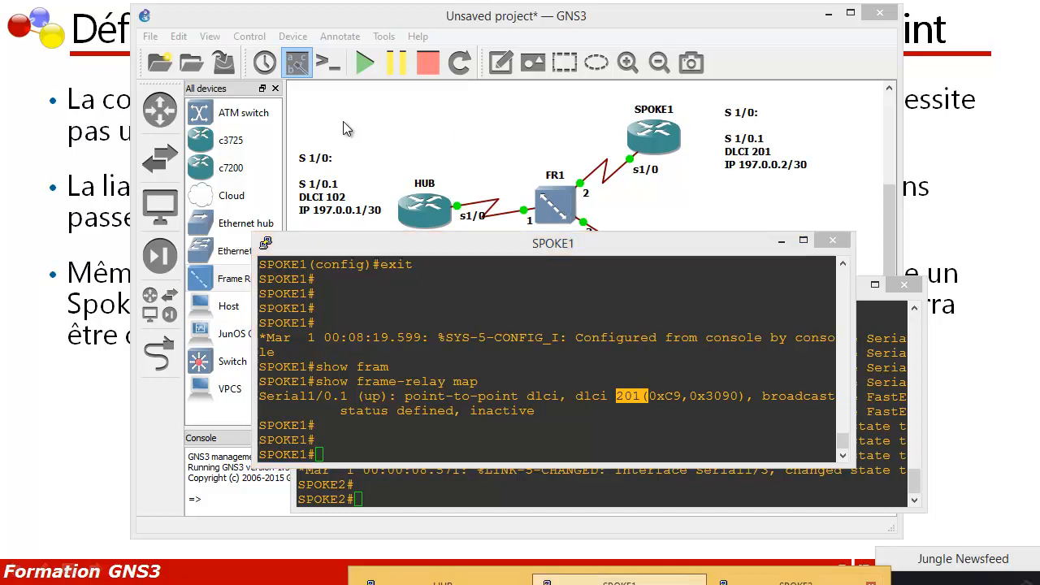
# Step: Switch to the SPOKE2 console and enter global configuration mode
pyautogui.click(794, 582)
pyautogui.press('Return')
pyautogui.press('Return')
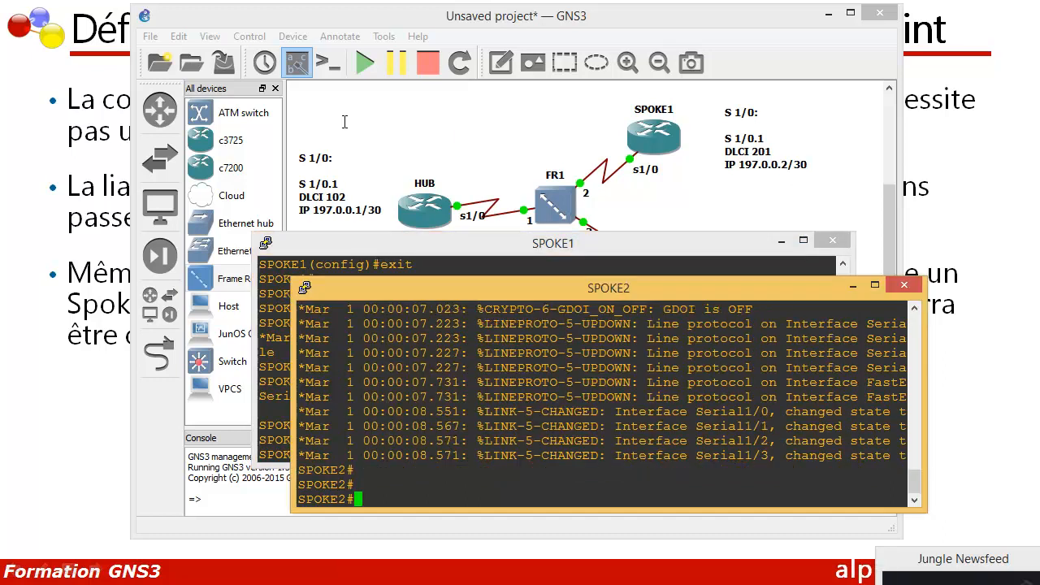
pyautogui.write('conf t')
pyautogui.press('Return')
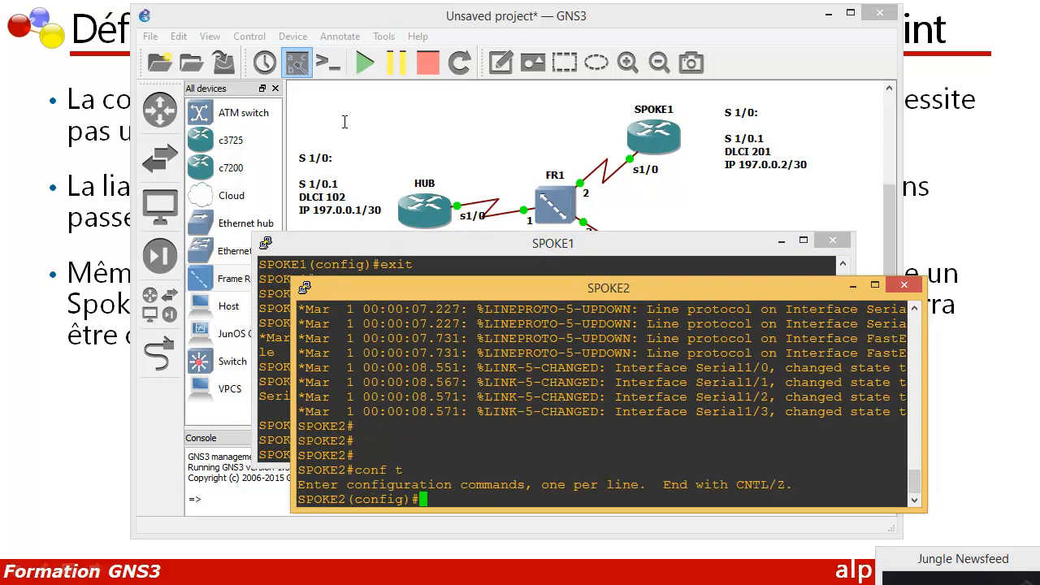
# Step: Enter configuration of SPOKE2's interface s 1/0 and enable it with no shutdown
pyautogui.write('int')
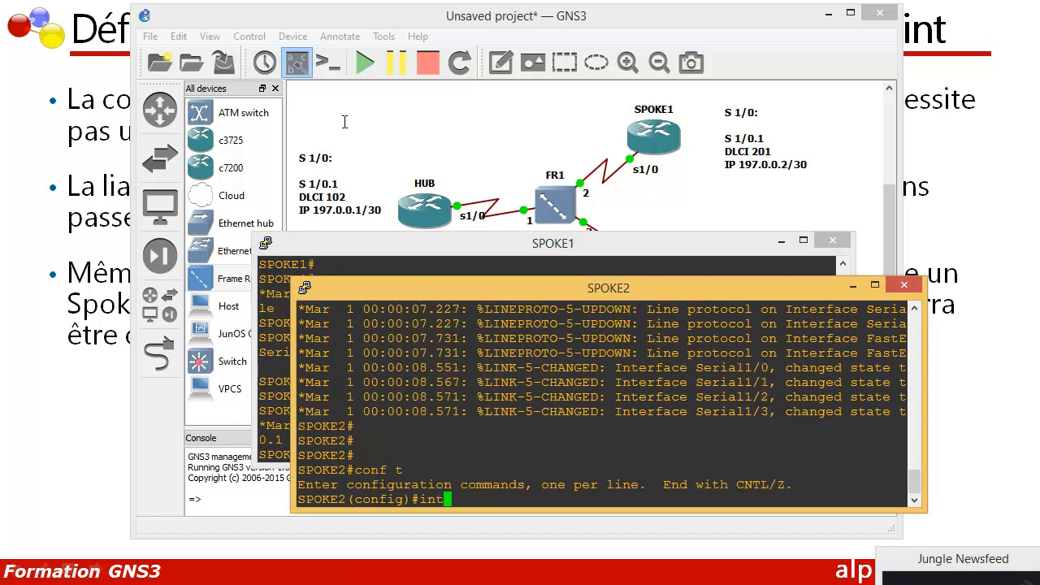
pyautogui.write(' s 1/0')
pyautogui.press('Return')
pyautogui.write('no shu')
pyautogui.press('Tab')
pyautogui.press('Return')
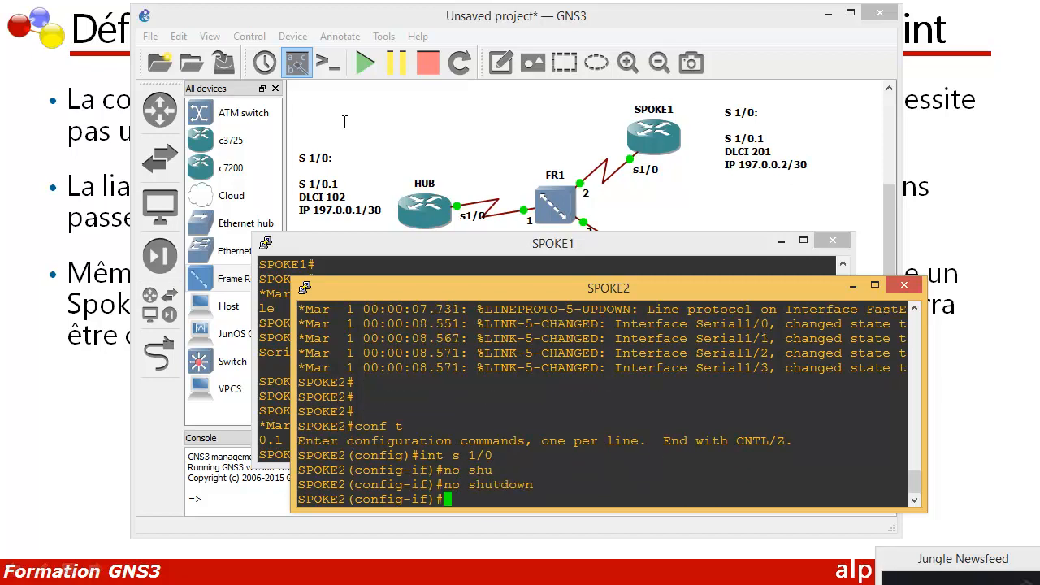
# Step: Set frame-relay encapsulation on SPOKE2's interface s 1/0 and return to global configuration mode
pyautogui.write('encapsulation fr')
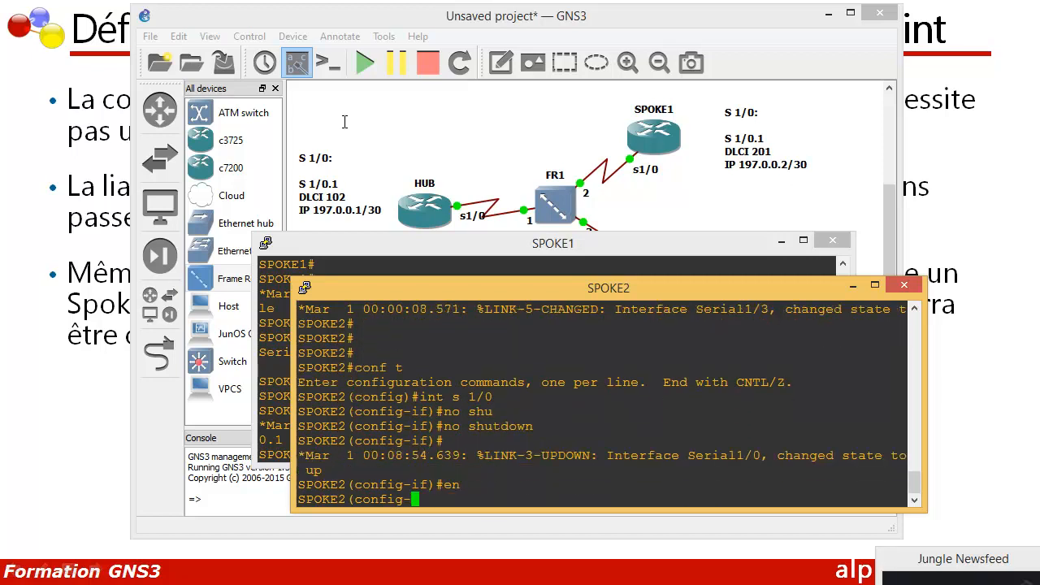
pyautogui.press('Tab')
pyautogui.write('fr')
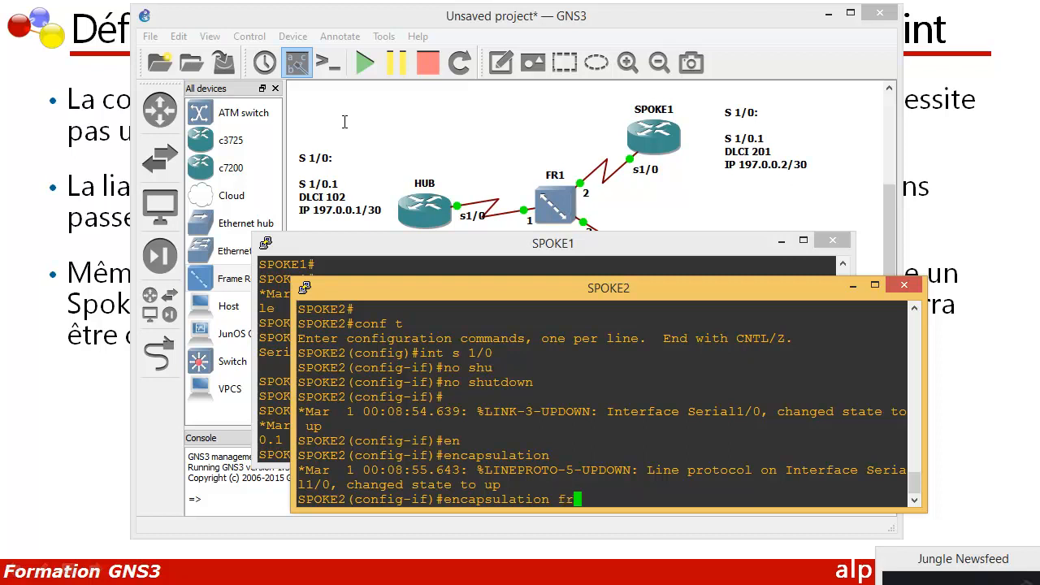
pyautogui.press('Tab')
pyautogui.press('Return')
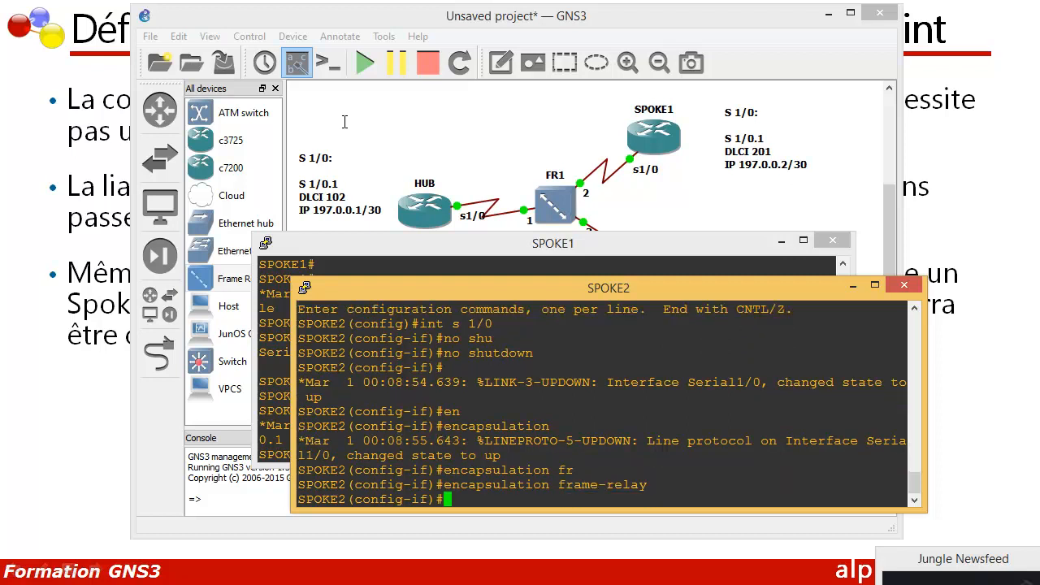
pyautogui.write('exit')
pyautogui.press('Return')
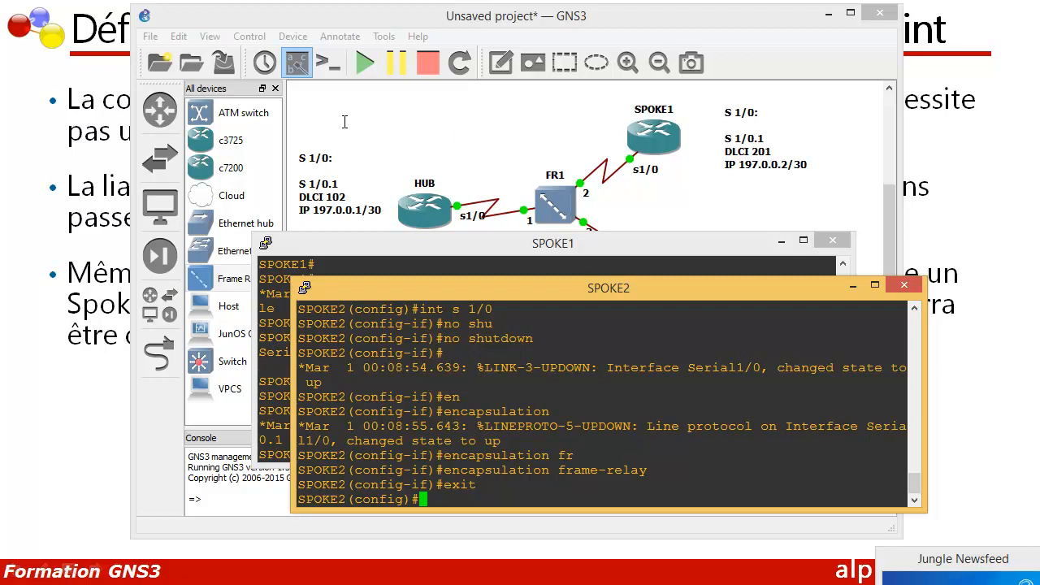
# Step: Create the point-to-point subinterface s 1/0.1 on SPOKE2
pyautogui.write('int s 1/0.1')
pyautogui.write('poi')
pyautogui.press('Tab')
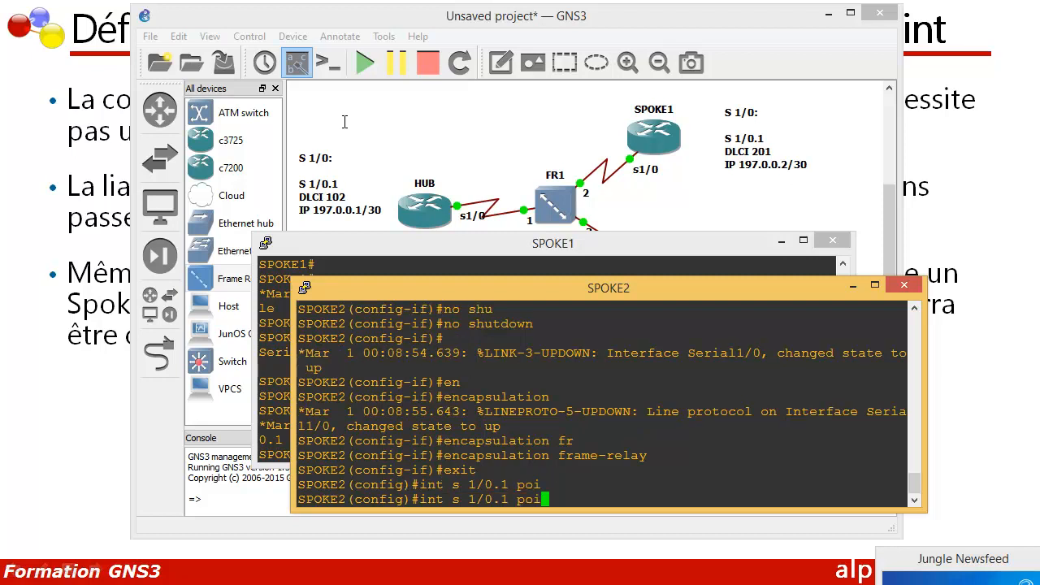
pyautogui.press('Return')
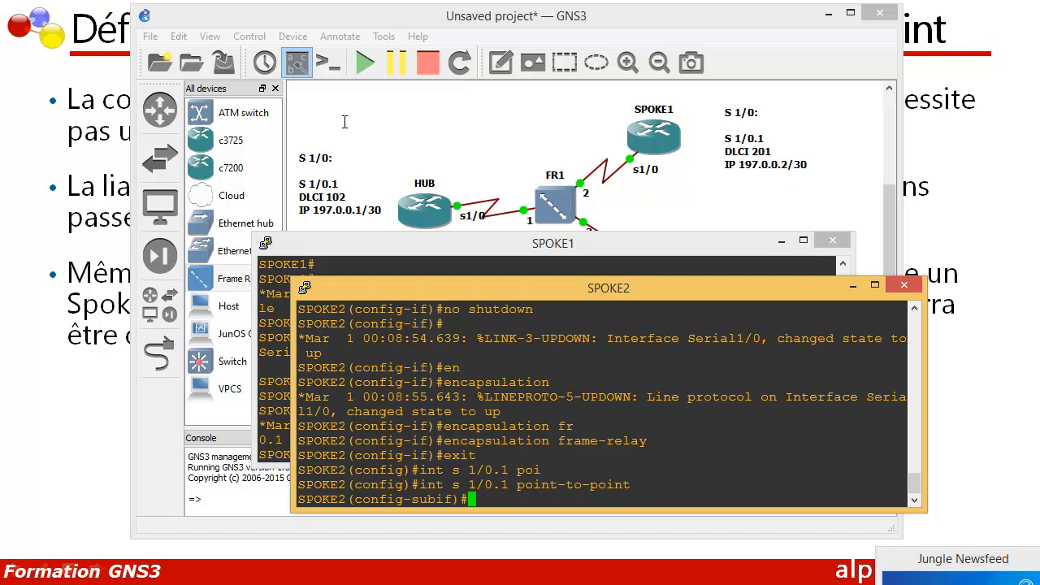
# Step: Assign IP address 41.0.0.2 with mask 255.255.255.252 to SPOKE2's subinterface s 1/0.1
pyautogui.write('ip asds')
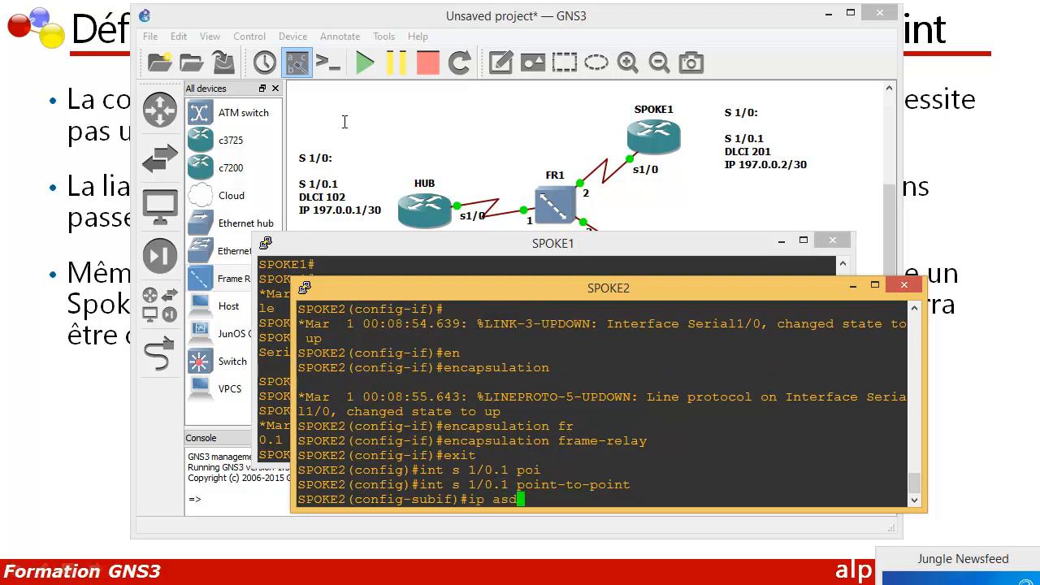
pyautogui.press('BackSpace')
pyautogui.press('BackSpace')
pyautogui.press('BackSpace')
pyautogui.write('add')
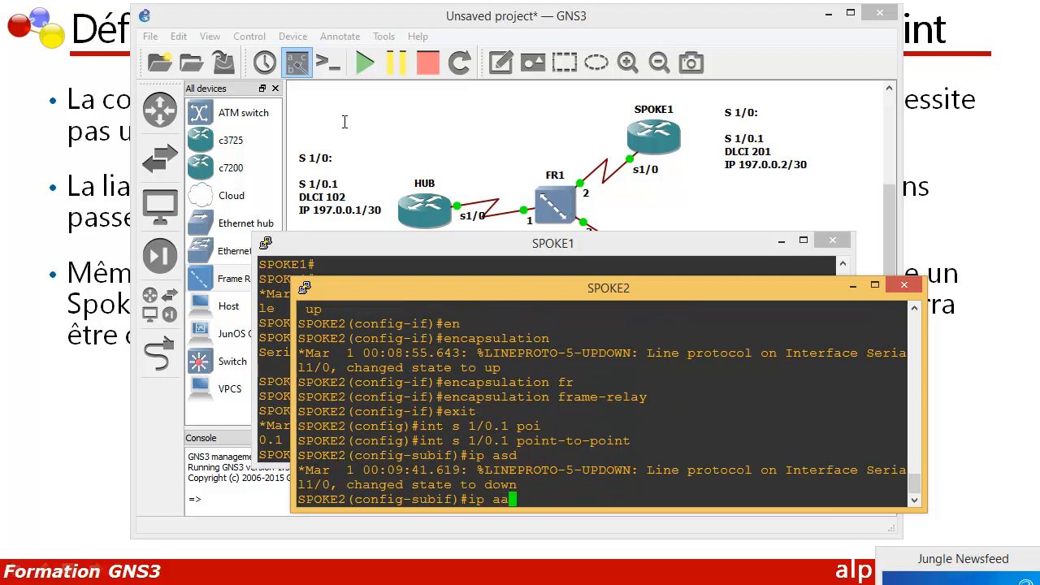
pyautogui.press('Tab')
pyautogui.press('BackSpace')
pyautogui.press('BackSpace')
pyautogui.press('BackSpace')
pyautogui.write('dd')
pyautogui.press('Tab')
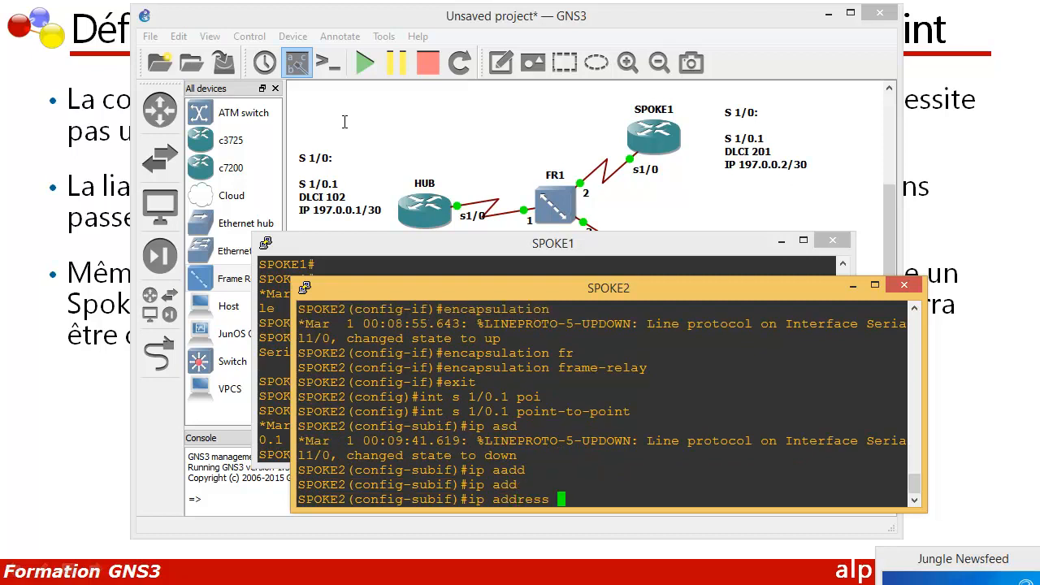
pyautogui.write('41.0.0.2 255.255.255.25')
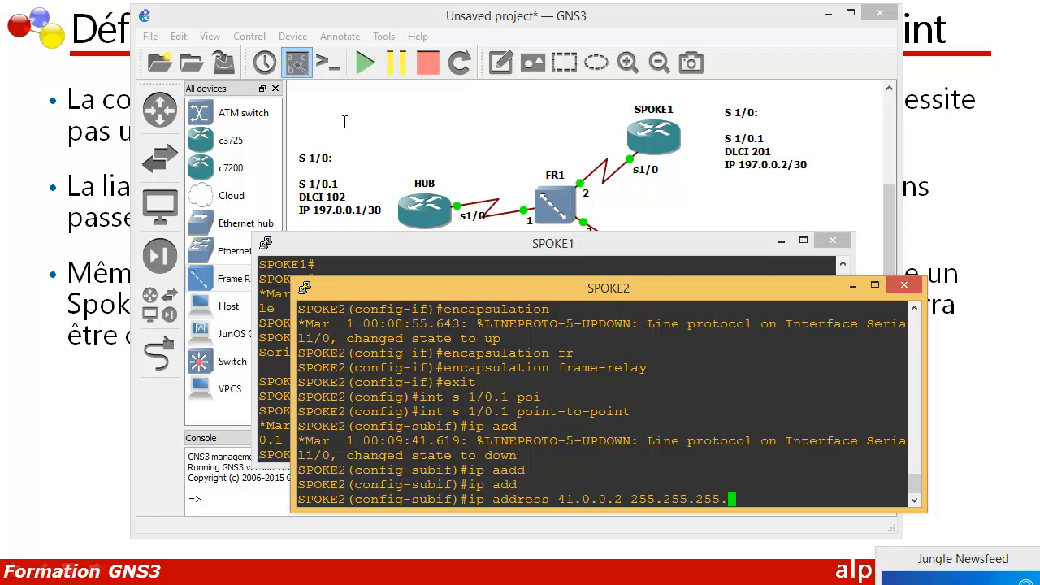
pyautogui.press('Return')
pyautogui.press('Up')
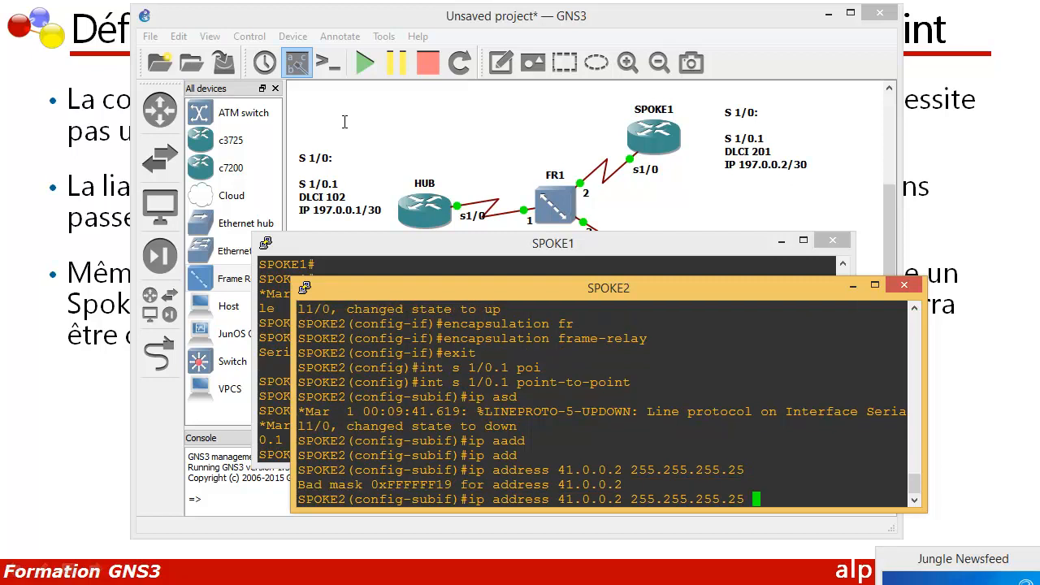
pyautogui.press('BackSpace')
pyautogui.write('2')
pyautogui.press('Return')
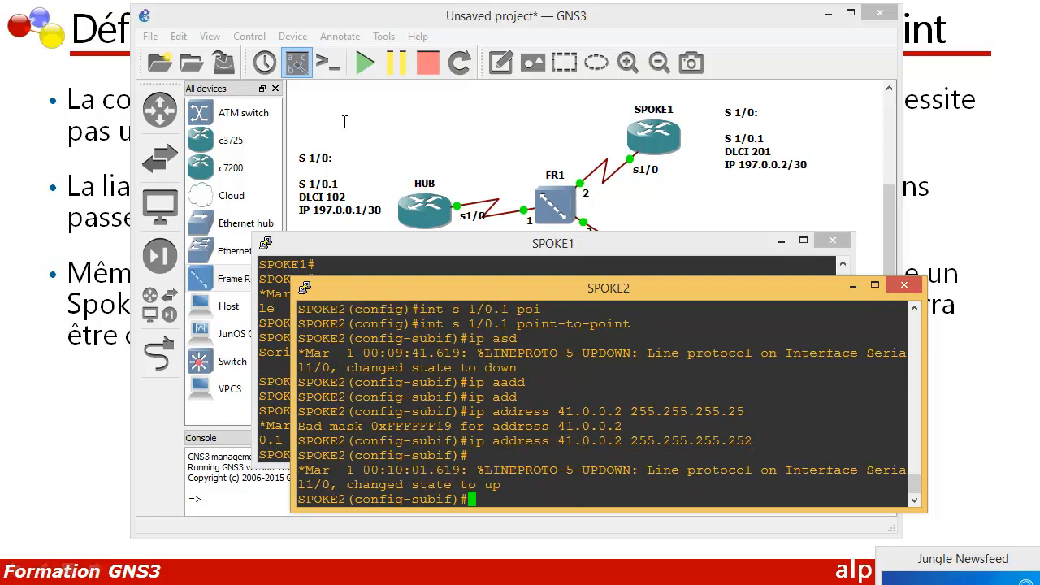
pyautogui.press('Return')
pyautogui.press('Return')
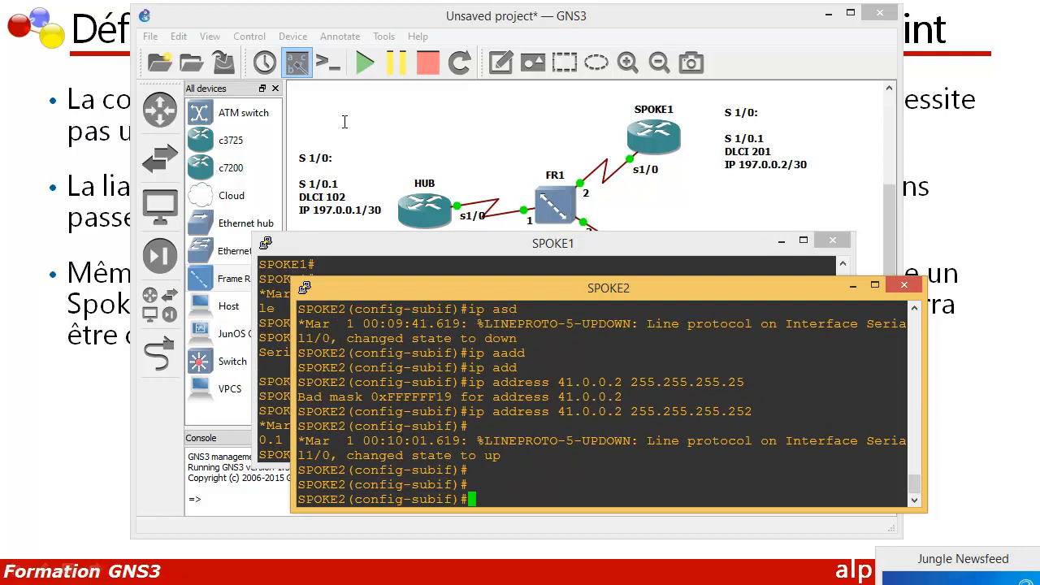
# Step: Assign frame-relay interface-dlci 301 to SPOKE2's subinterface s 1/0.1
pyautogui.write('frm')
pyautogui.press('Return')
pyautogui.write('fra')
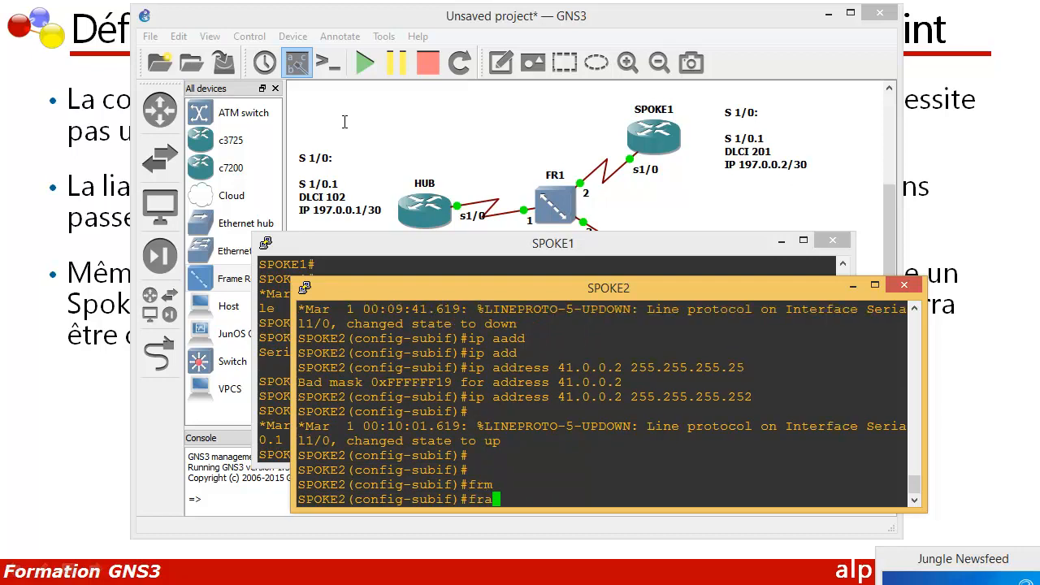
pyautogui.write('m')
pyautogui.press('Tab')
pyautogui.write('inter')
pyautogui.press('Tab')
pyautogui.write('301')
pyautogui.press('Return')
# Step: Exit DLCI and subinterface configuration on SPOKE2 to return to global configuration mode
pyautogui.write('exit')
pyautogui.press('Return')
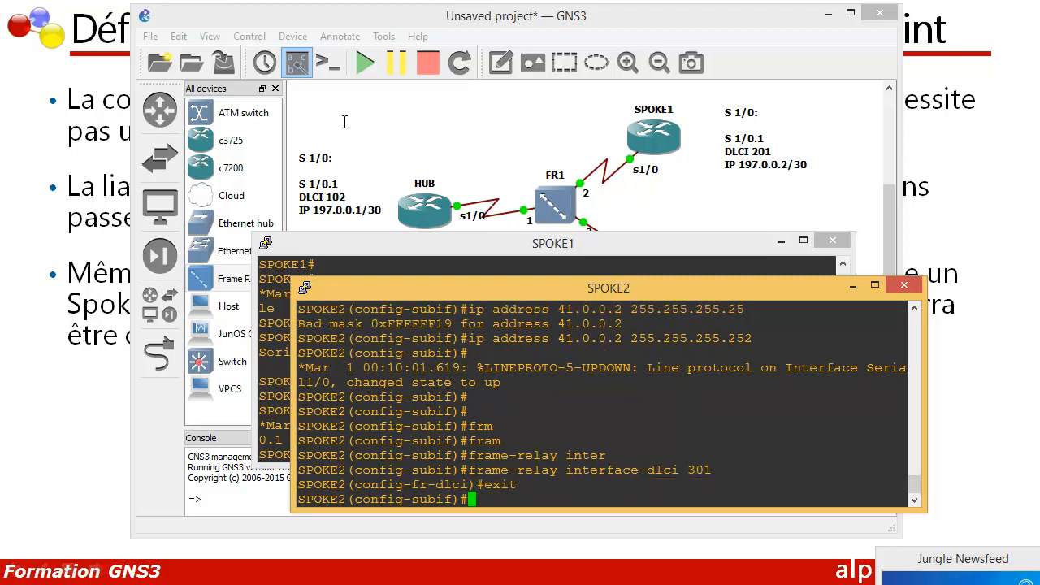
pyautogui.write('exit')
pyautogui.press('Return')
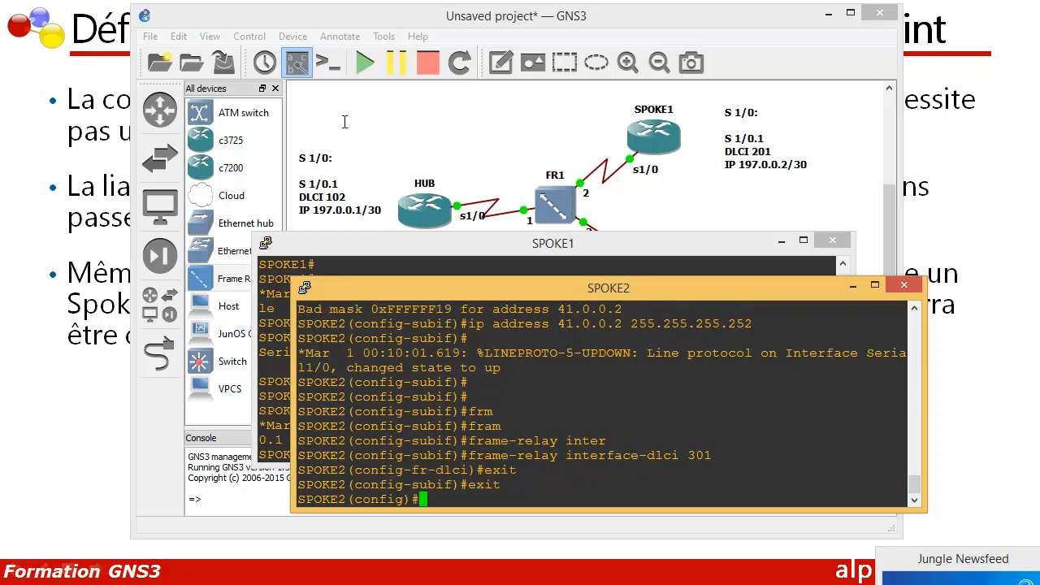
pyautogui.press('Return')
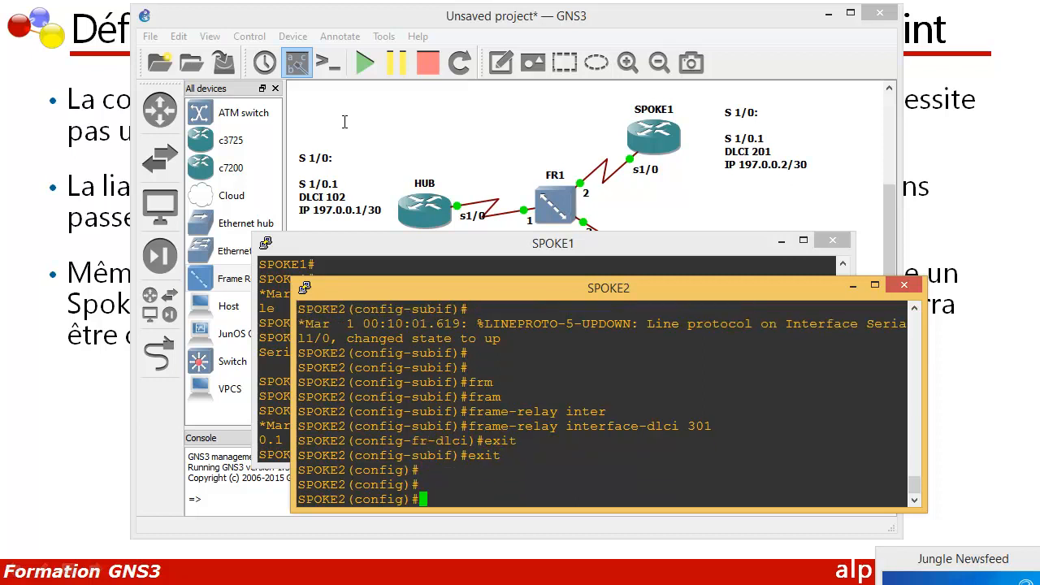
# Step: Enable EIGRP routing process 1 on SPOKE2
pyautogui.write('route')
pyautogui.press('Tab')
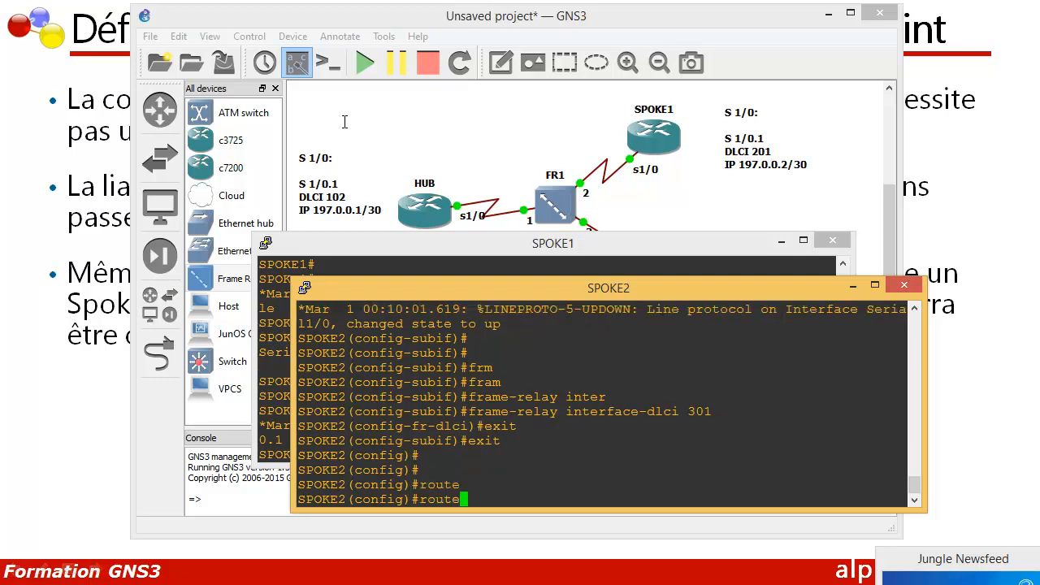
pyautogui.write('r')
pyautogui.press('Tab')
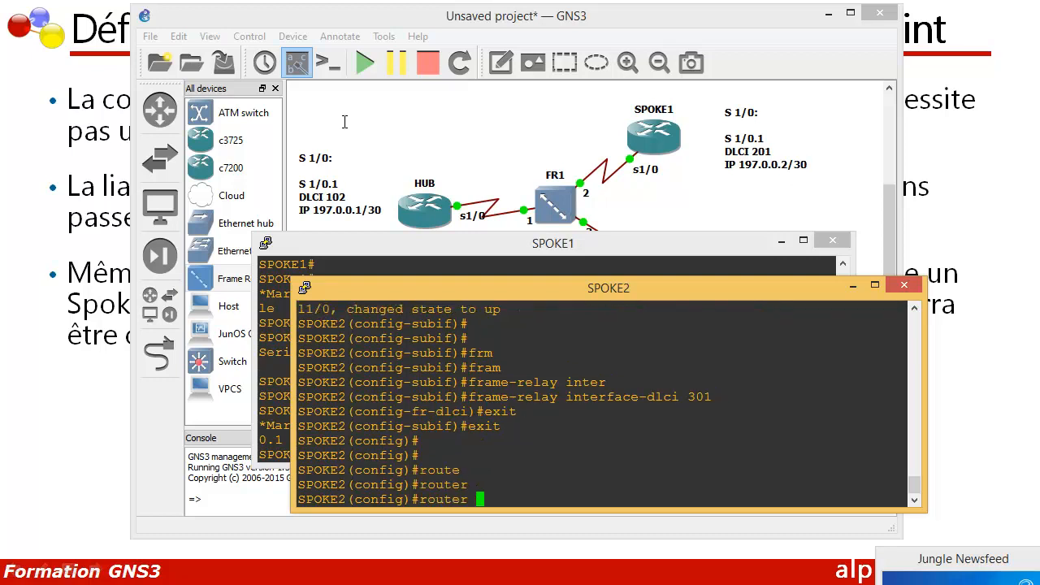
pyautogui.write('eig')
pyautogui.press('Tab')
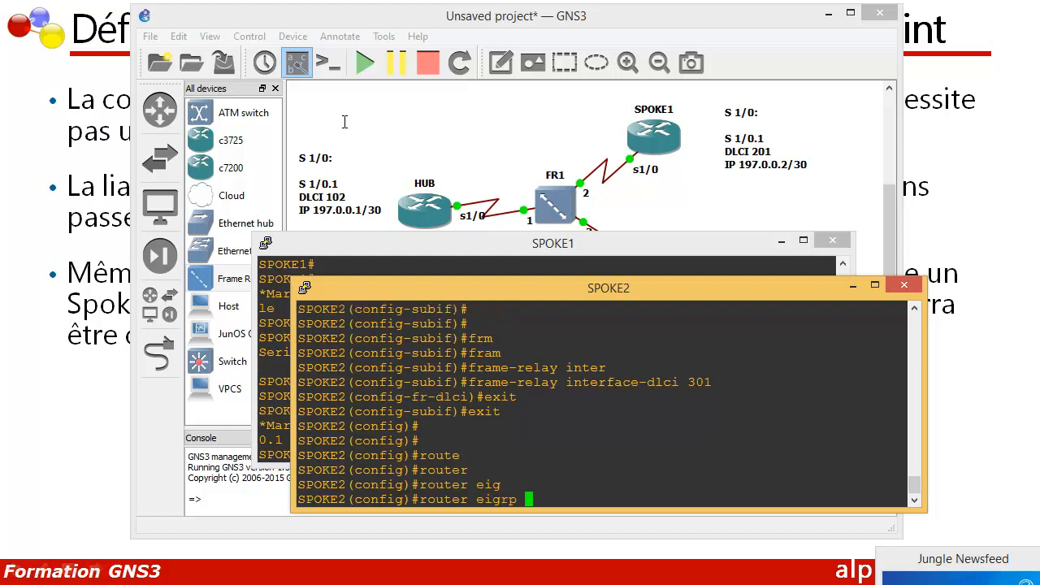
pyautogui.write('1')
pyautogui.press('Return')
pyautogui.press('BackSpace')
# Step: Advertise network 41.0.0.0 in SPOKE2's EIGRP process and disable automatic route summarization
pyautogui.write('net')
pyautogui.press('Tab')
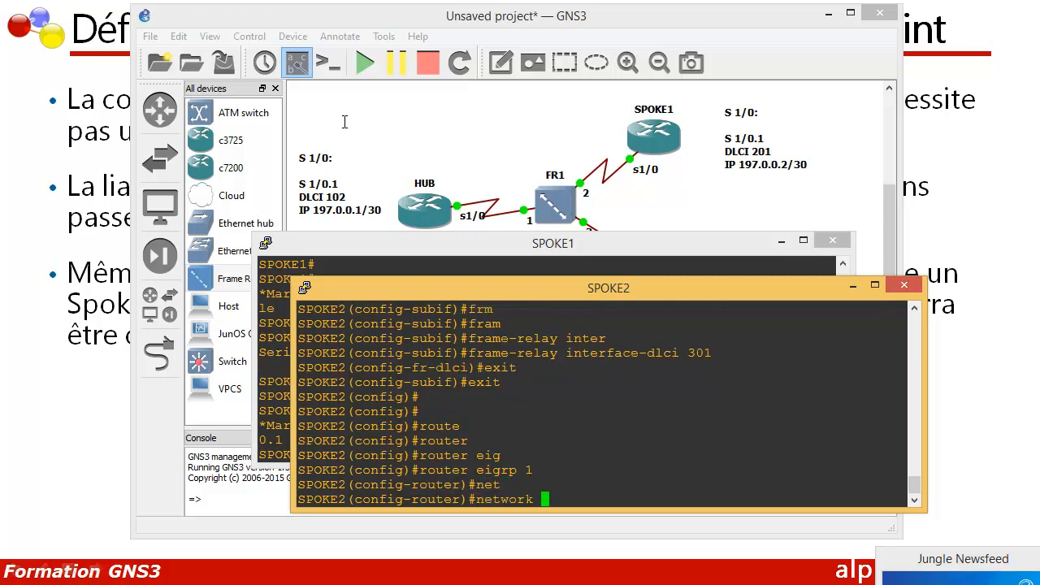
pyautogui.write('41.0.0.0')
pyautogui.press('Return')
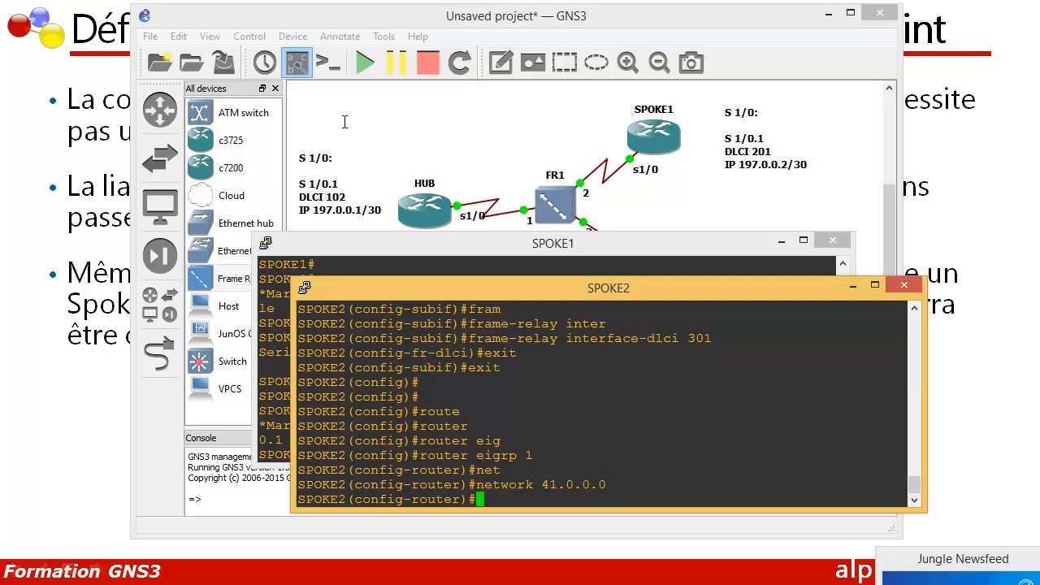
pyautogui.write('no au')
pyautogui.press('Tab')
pyautogui.press('Return')
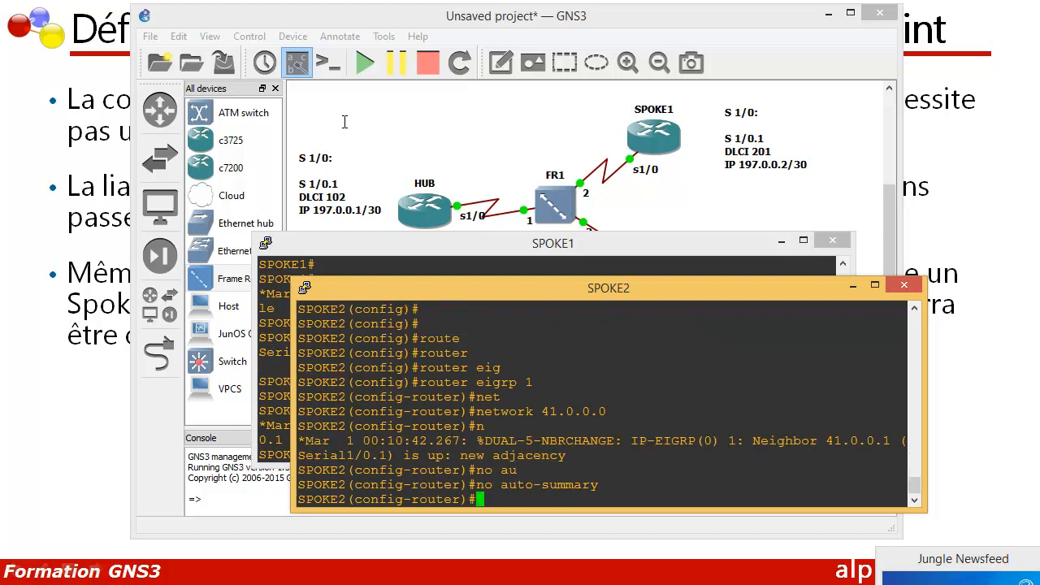
# Step: Exit EIGRP and global configuration on SPOKE2 to return to privileged EXEC mode
pyautogui.press('Return')
pyautogui.press('Return')
pyautogui.write('exit')
pyautogui.press('Return')
pyautogui.press('Return')
pyautogui.press('Return')
pyautogui.press('Return')
pyautogui.press('Return')
pyautogui.write('exit')
pyautogui.press('Return')
pyautogui.press('Return')
pyautogui.press('Return')
pyautogui.press('Return')
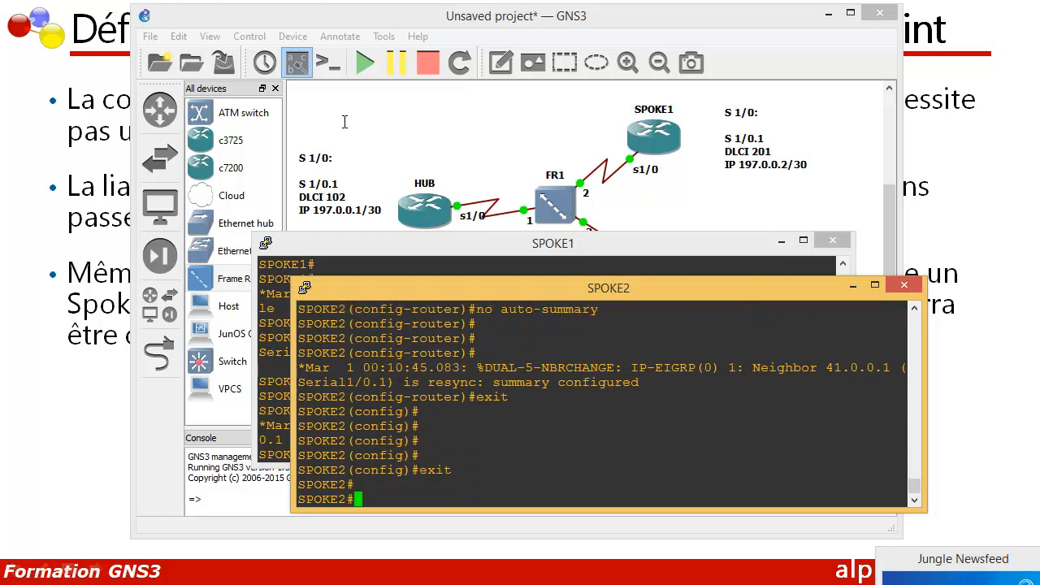
pyautogui.press('Return')
pyautogui.press('Return')
pyautogui.press('Return')
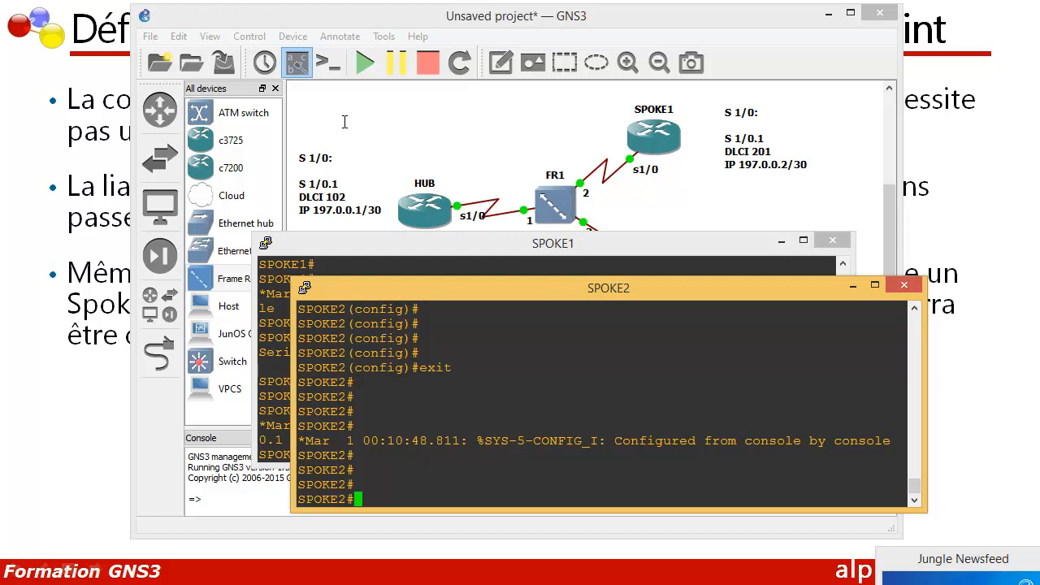
# Step: Test connectivity from SPOKE2 by pinging 197.0.0.1 and 197.0.0.2
pyautogui.write('ping 197.0.0.1')
pyautogui.press('Return')
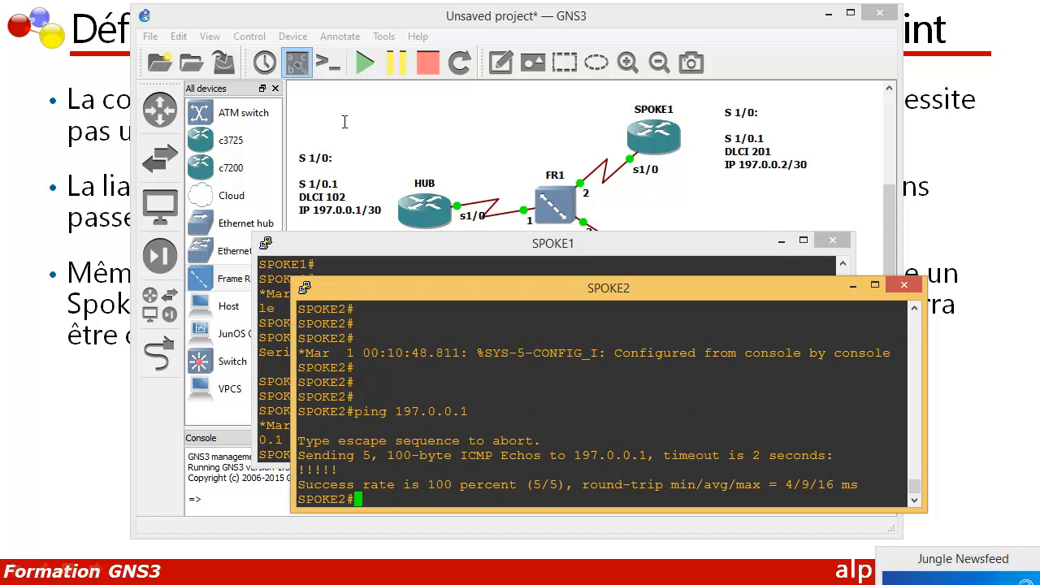
pyautogui.write('ping 197.0.0.2')
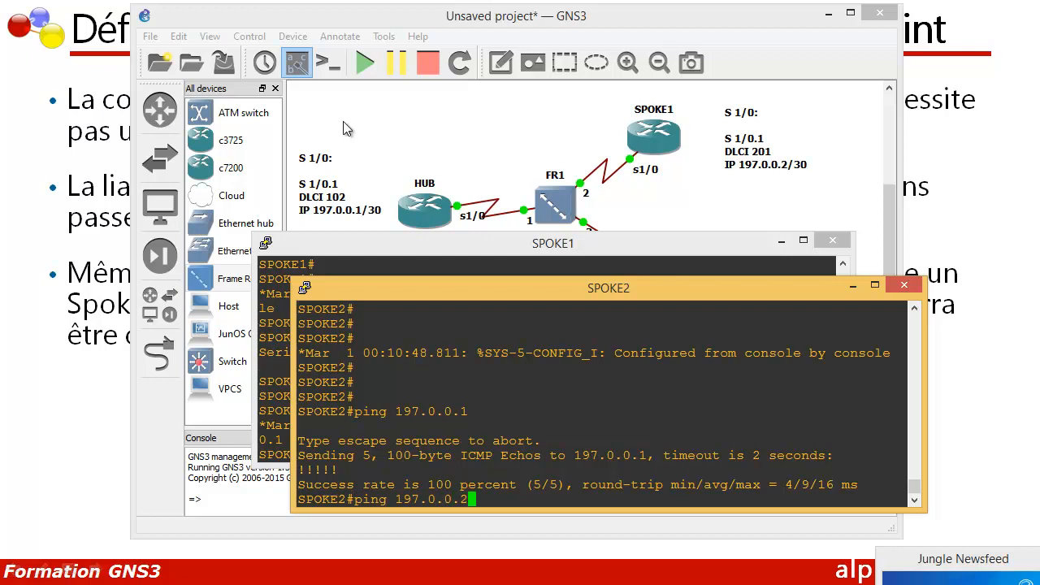
pyautogui.press('Return')
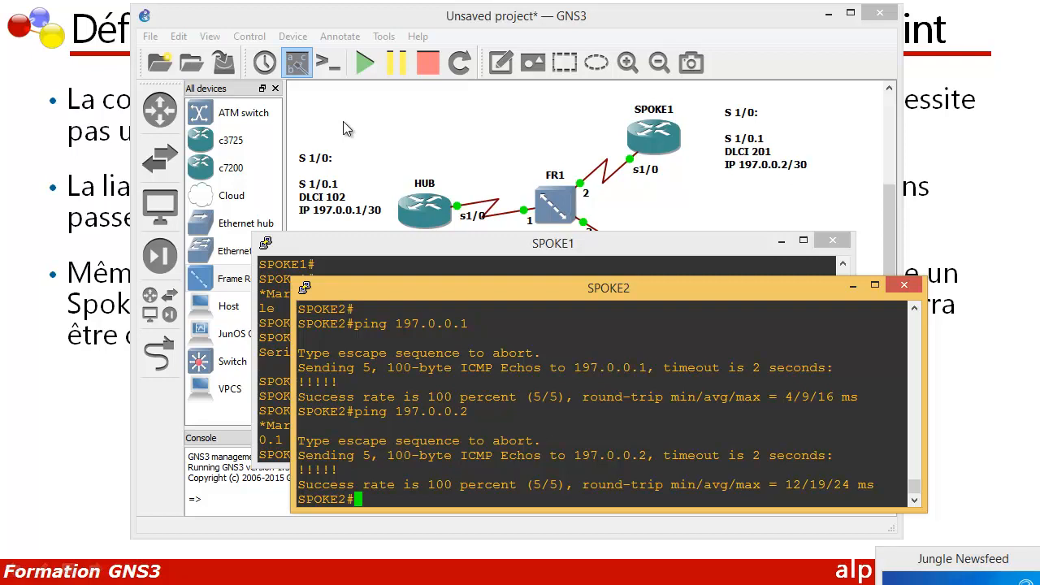
# Step: Switch to the SPOKE1 console and ping 42.0.0.2
pyautogui.hotkey('alt', 'Tab')
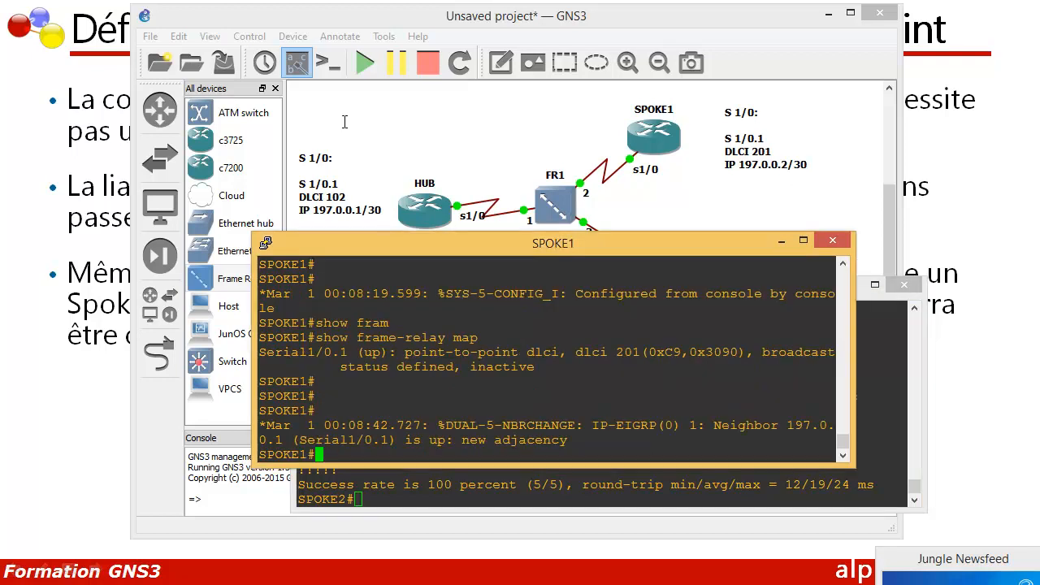
pyautogui.write('ping 42.0.0.2')
pyautogui.press('Return')
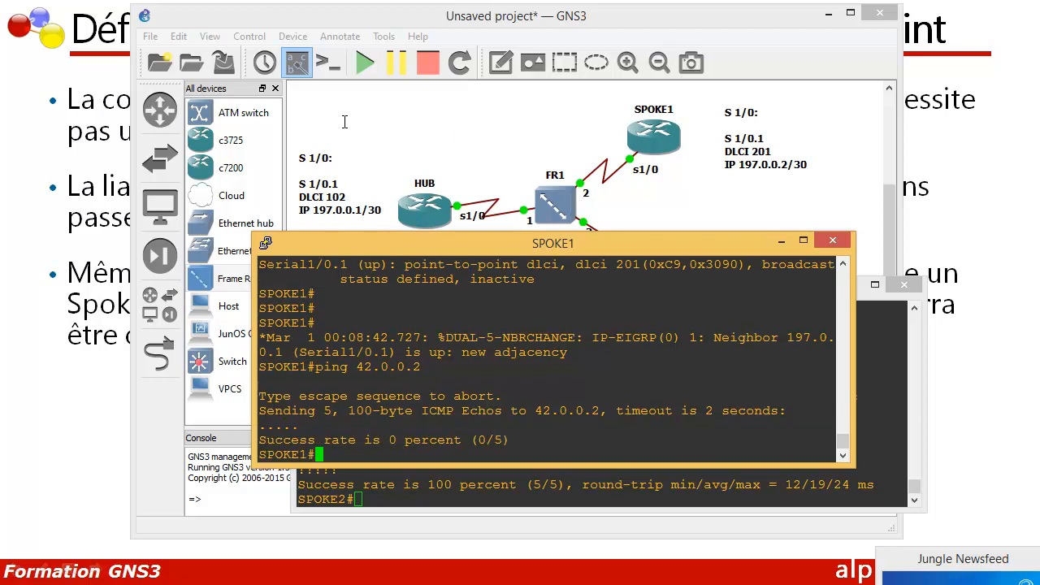
# Step: Ping 41.0.0.2 from SPOKE1 and examine the success rate
pyautogui.write('ping 41.0.0.2')
pyautogui.press('Return')
pyautogui.moveTo(521, 440); pyautogui.dragTo(364, 440)
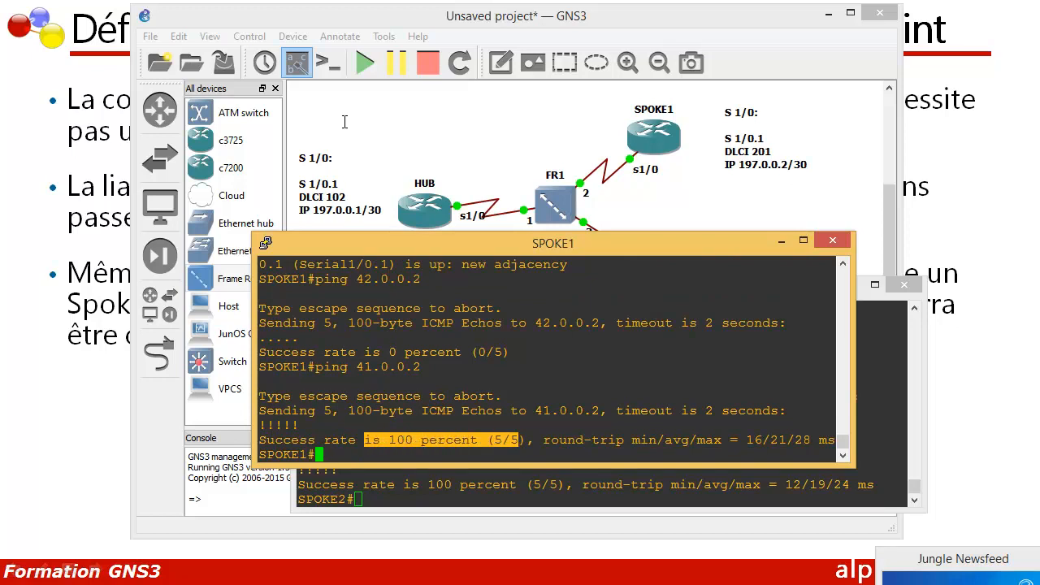
pyautogui.press('Return')
pyautogui.press('Return')
pyautogui.press('Return')
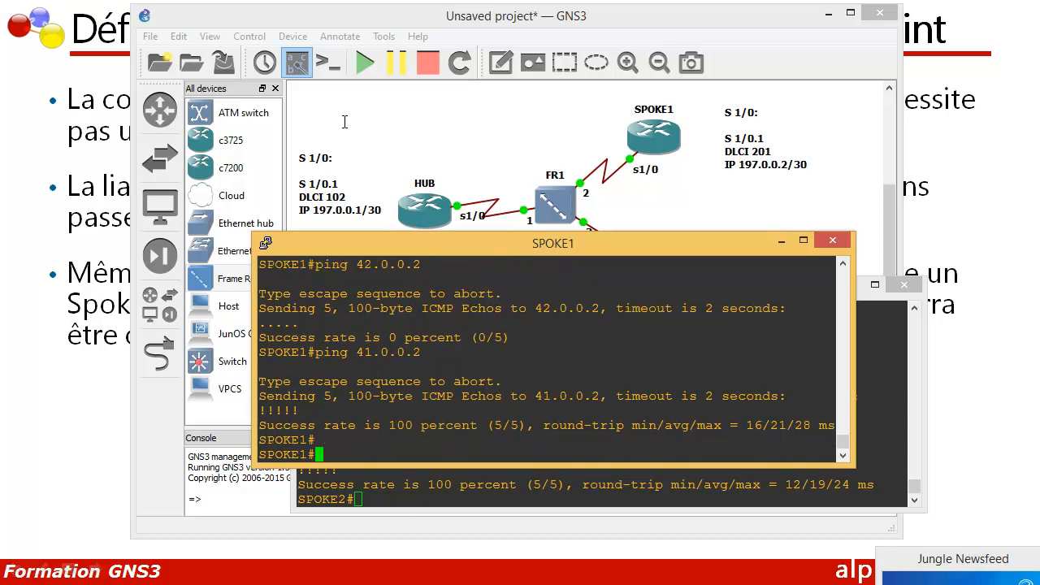
# Step: Display the Frame Relay PVC statistics on SPOKE1 with show frame-relay pvc and examine the outgoing broadcast packet count
pyautogui.write('show frm')
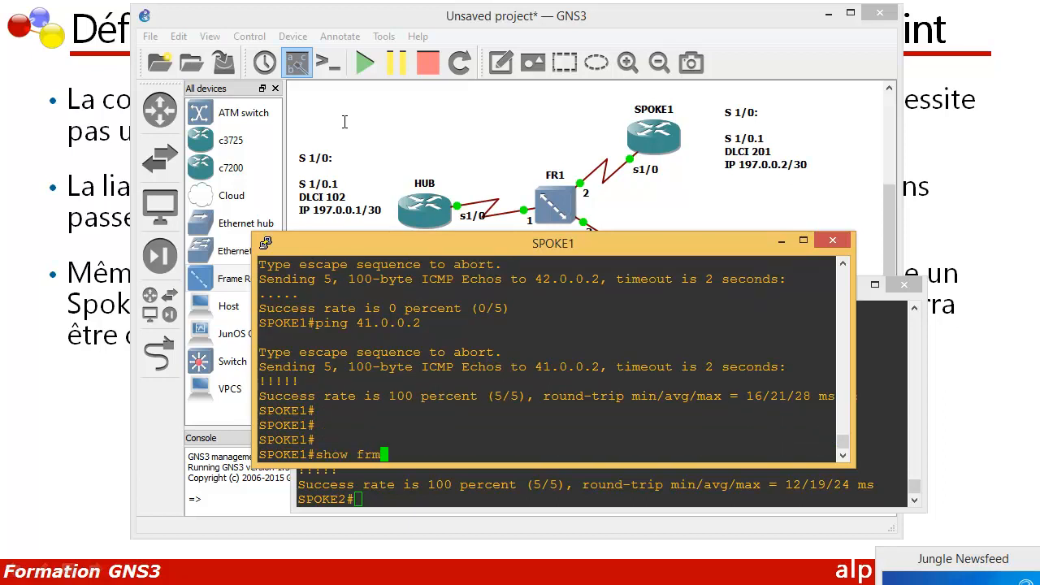
pyautogui.press('BackSpace')
pyautogui.write('am')
pyautogui.press('Tab')
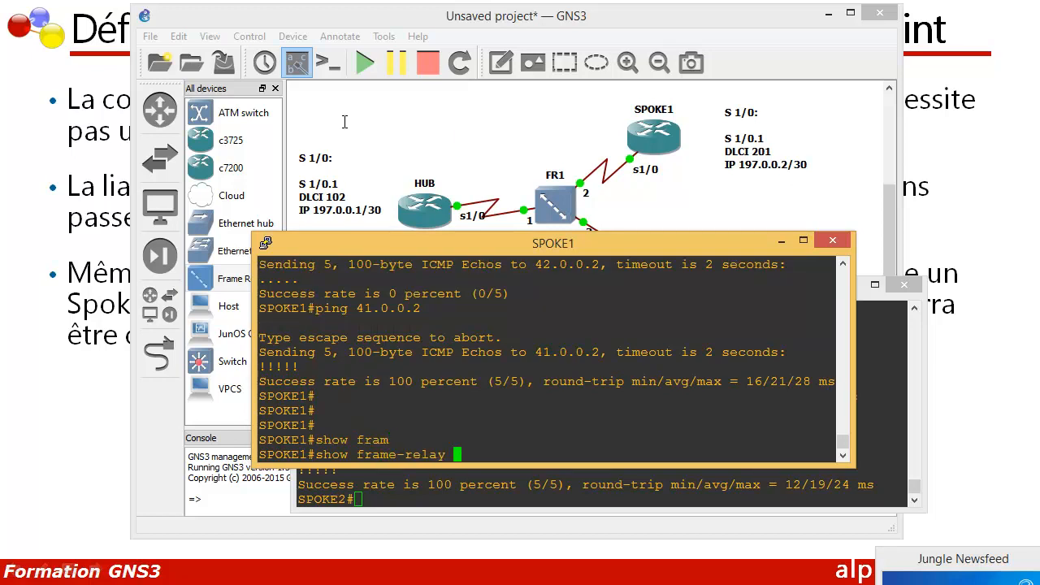
pyautogui.write('pvc')
pyautogui.press('Return')
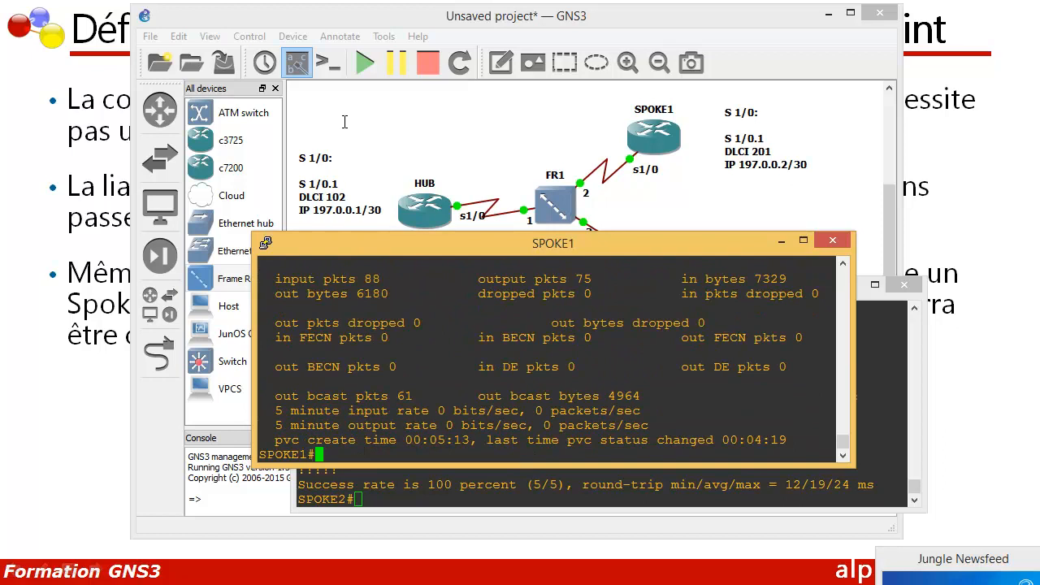
pyautogui.moveTo(348, 396); pyautogui.dragTo(413, 396)
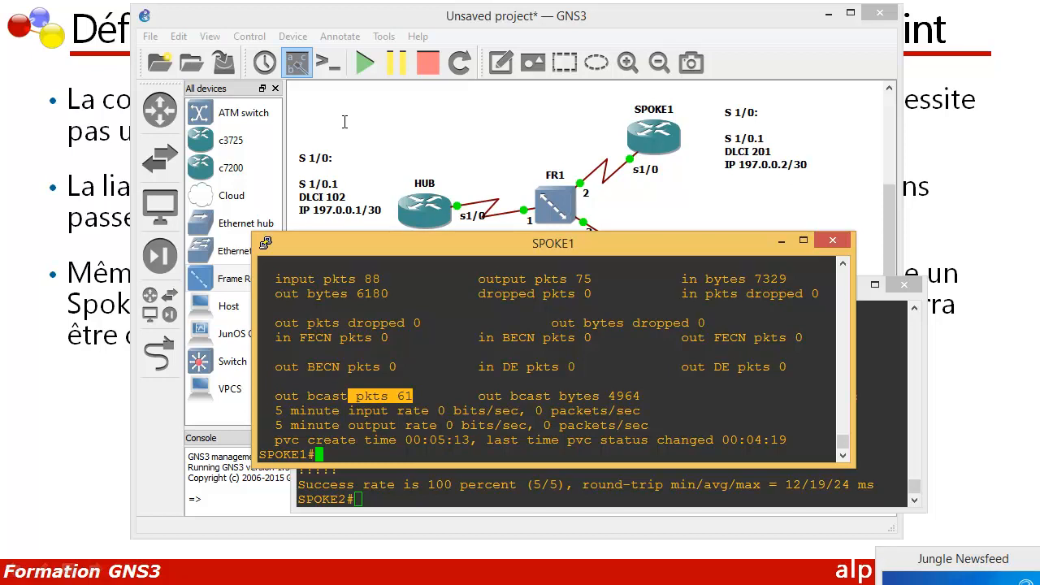
pyautogui.press('Return')
pyautogui.press('Return')
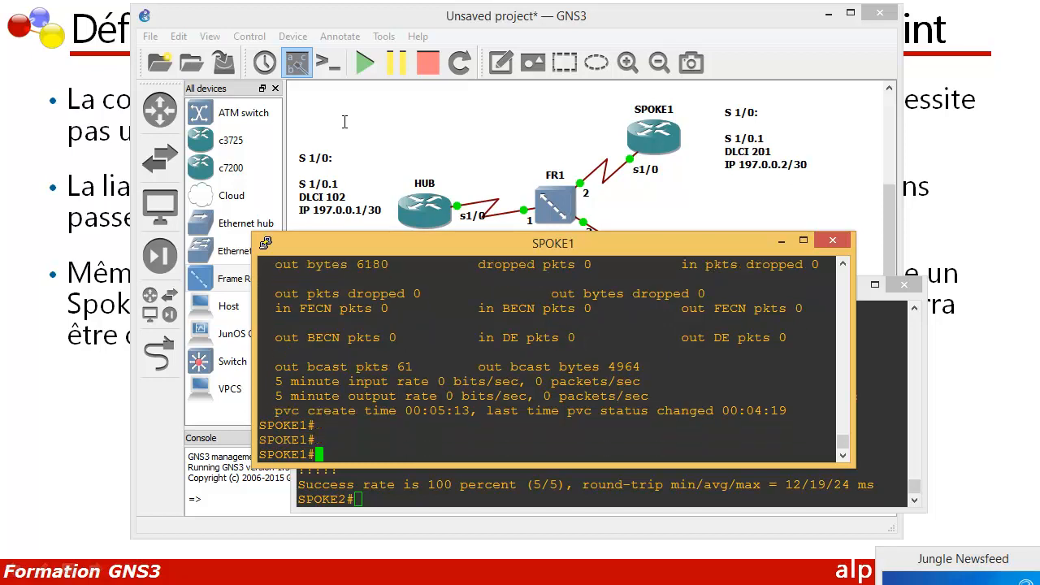
# Step: Display the LMI statistics on SPOKE1 with show frame-relay lmi and examine them
pyautogui.write('show fram')
pyautogui.press('Tab')
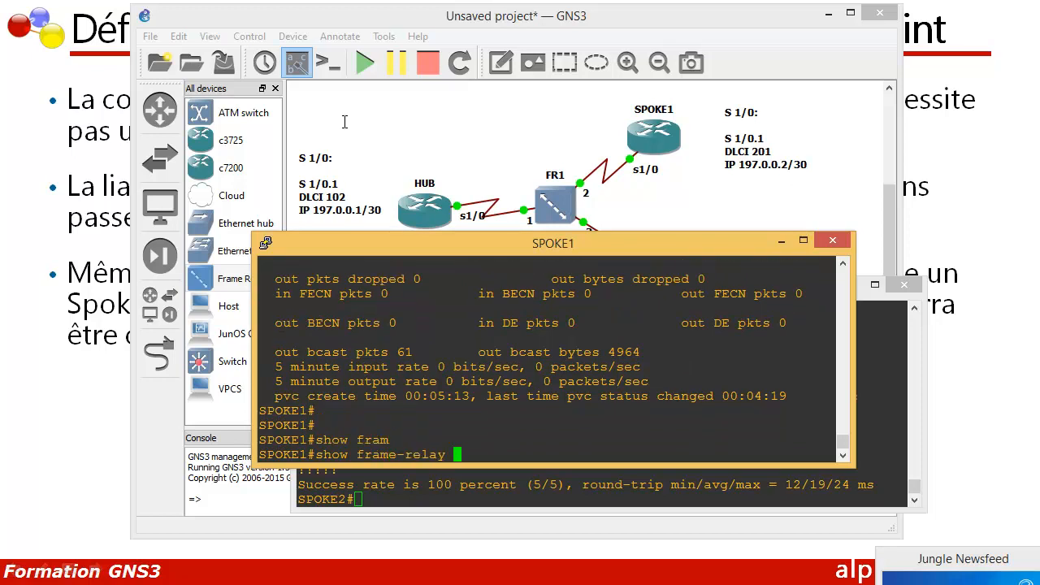
pyautogui.write('lmi')
pyautogui.press('Return')
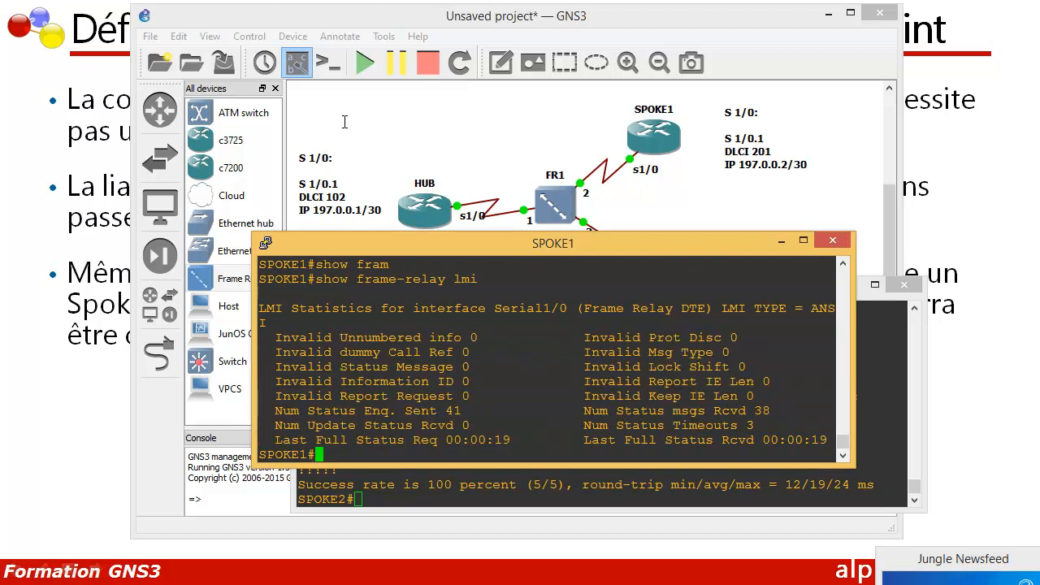
pyautogui.press('Return')
pyautogui.press('Return')
pyautogui.press('Return')
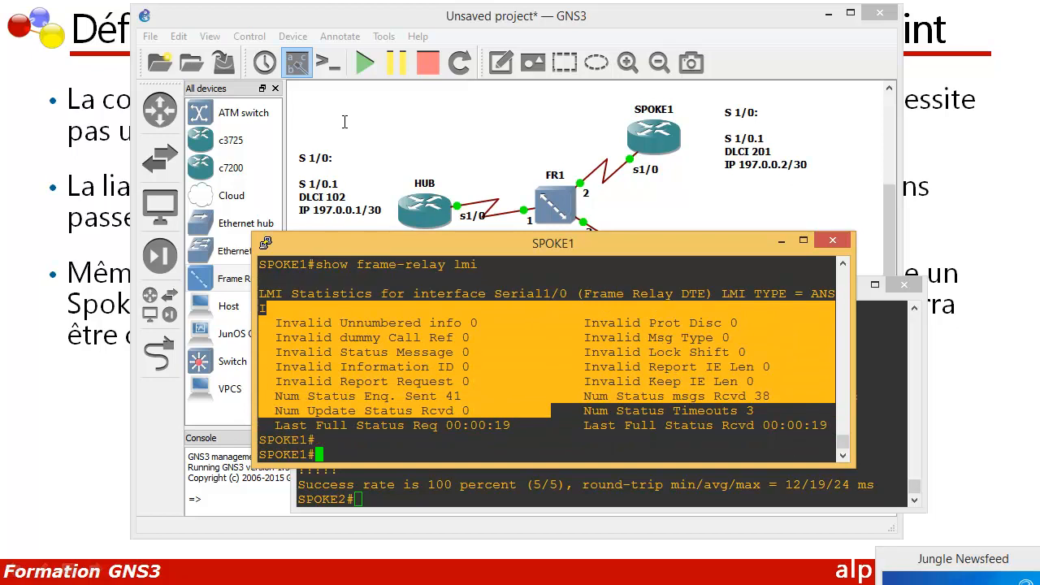